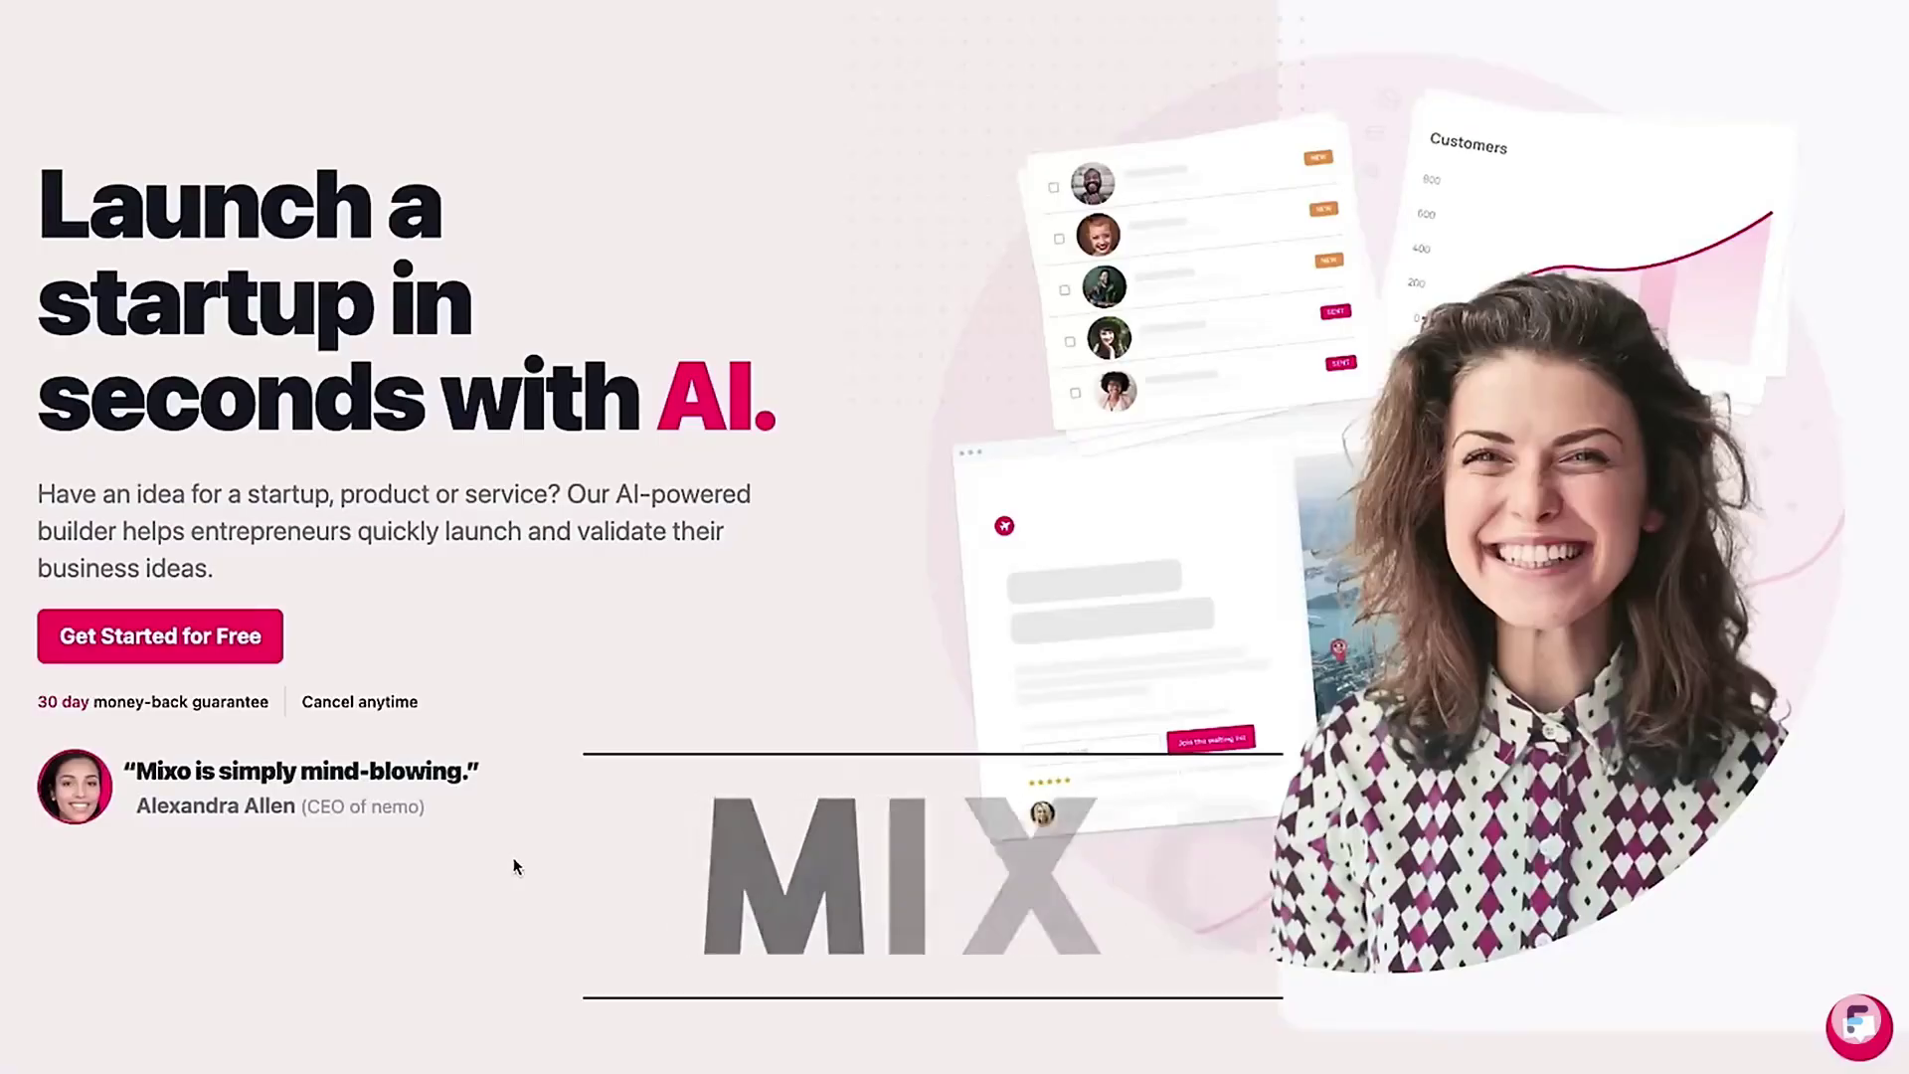
# Generate a Mixo site from the idea of an online course about video editing and review its sections.
pyautogui.click(205, 632)
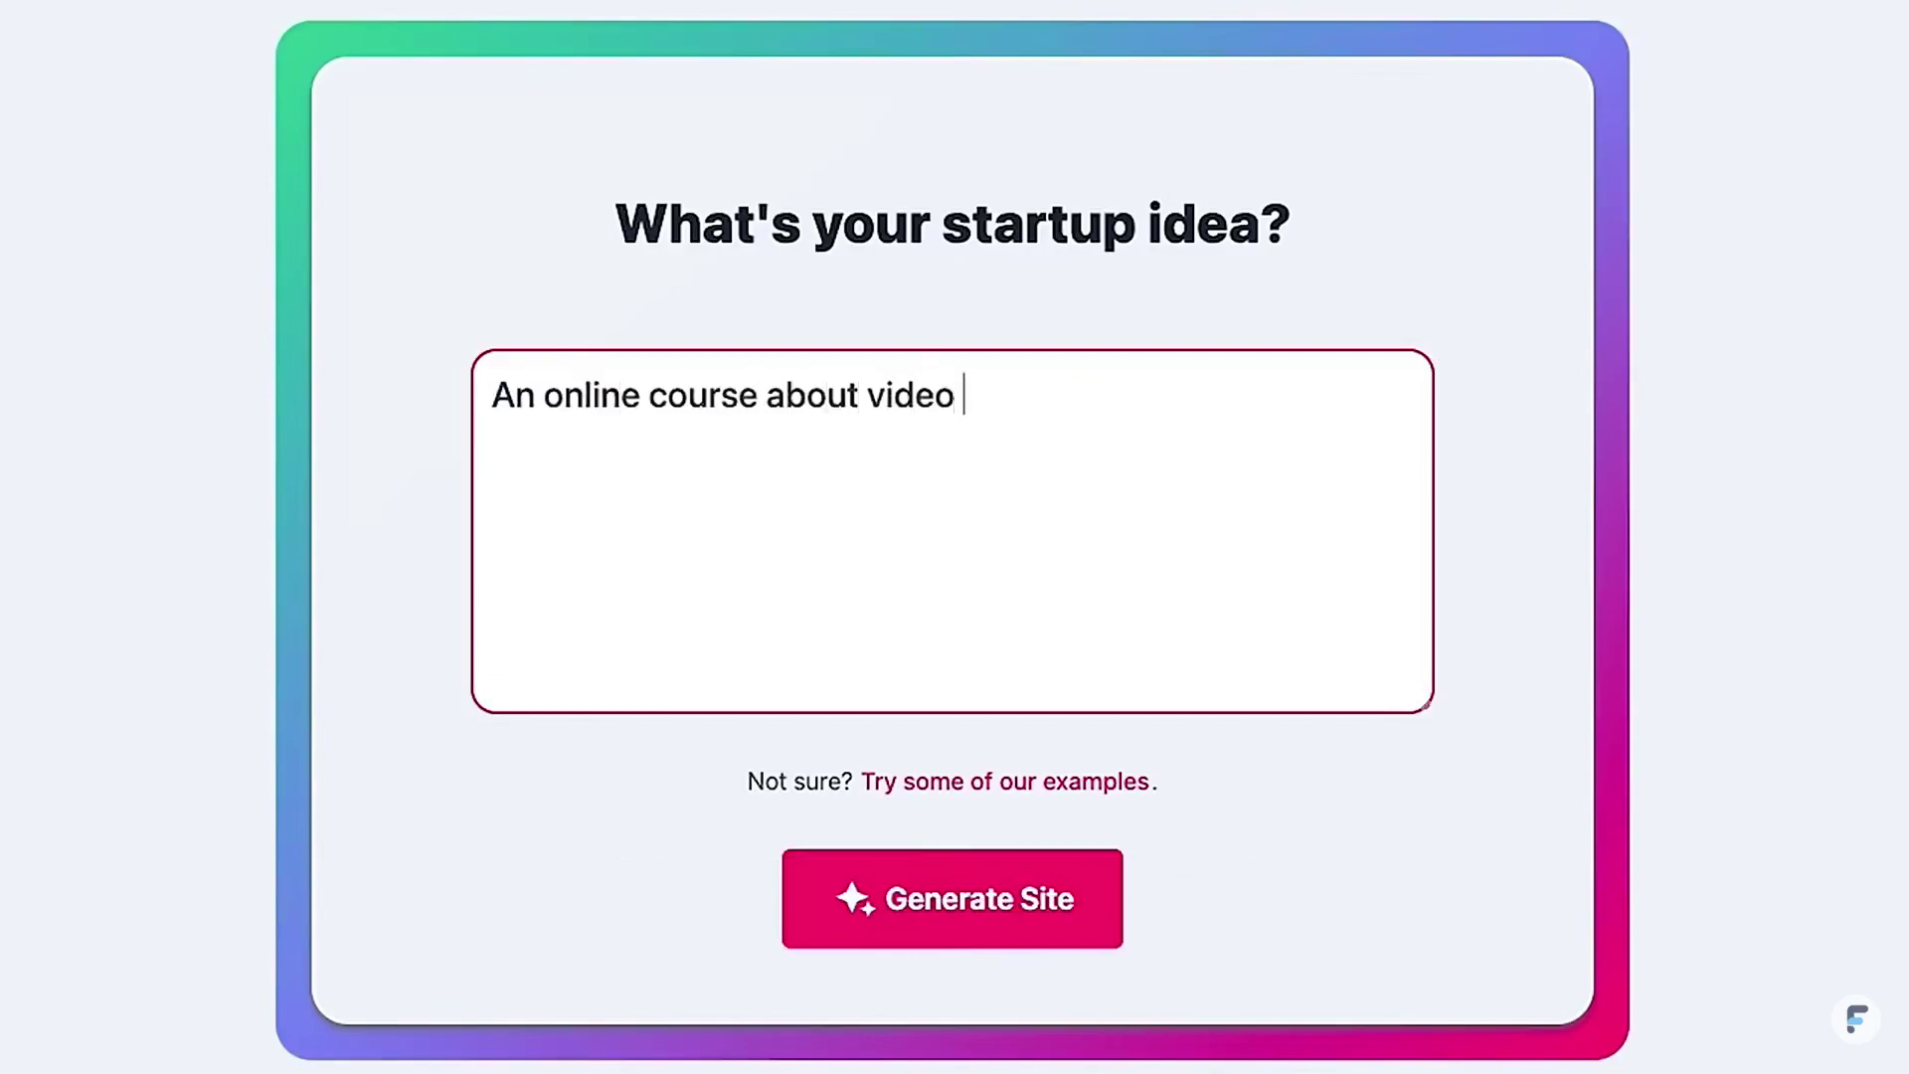
pyautogui.click(1099, 885)
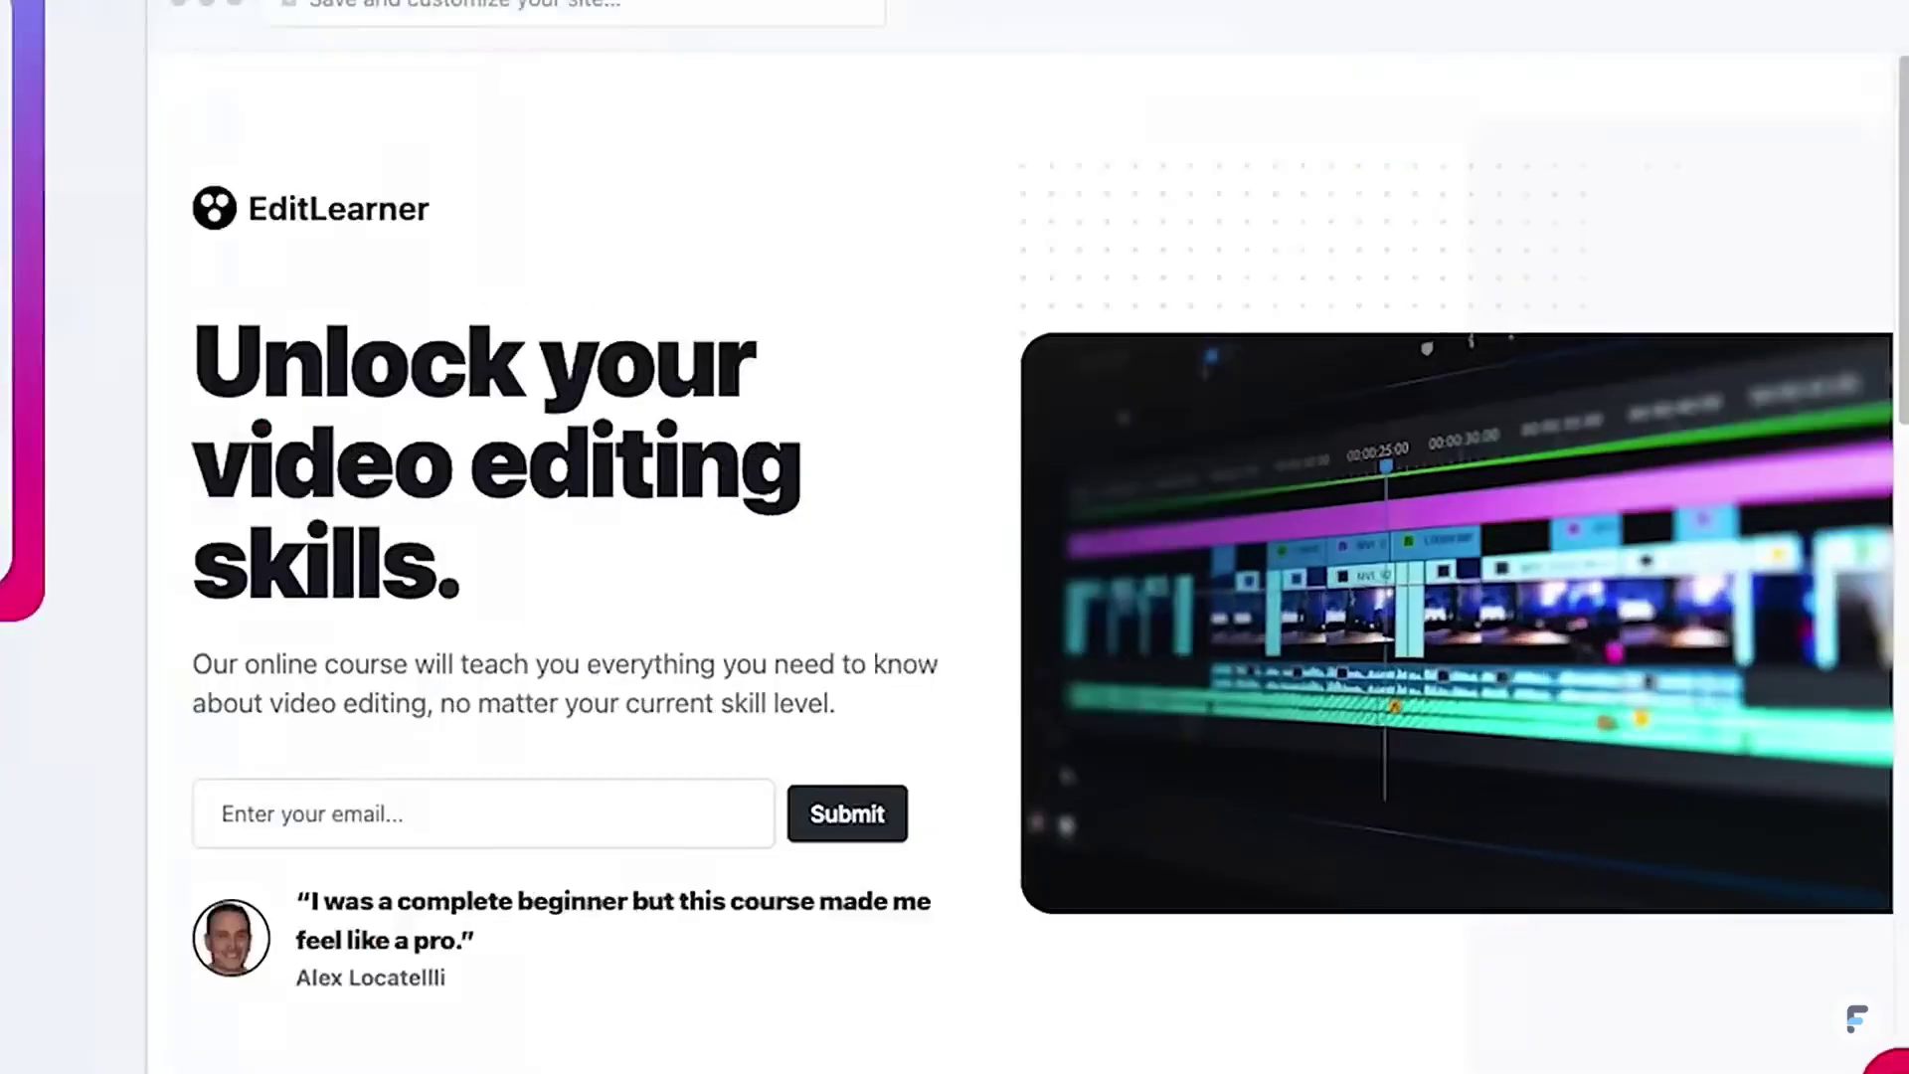
pyautogui.scroll(-10, 955, 537)
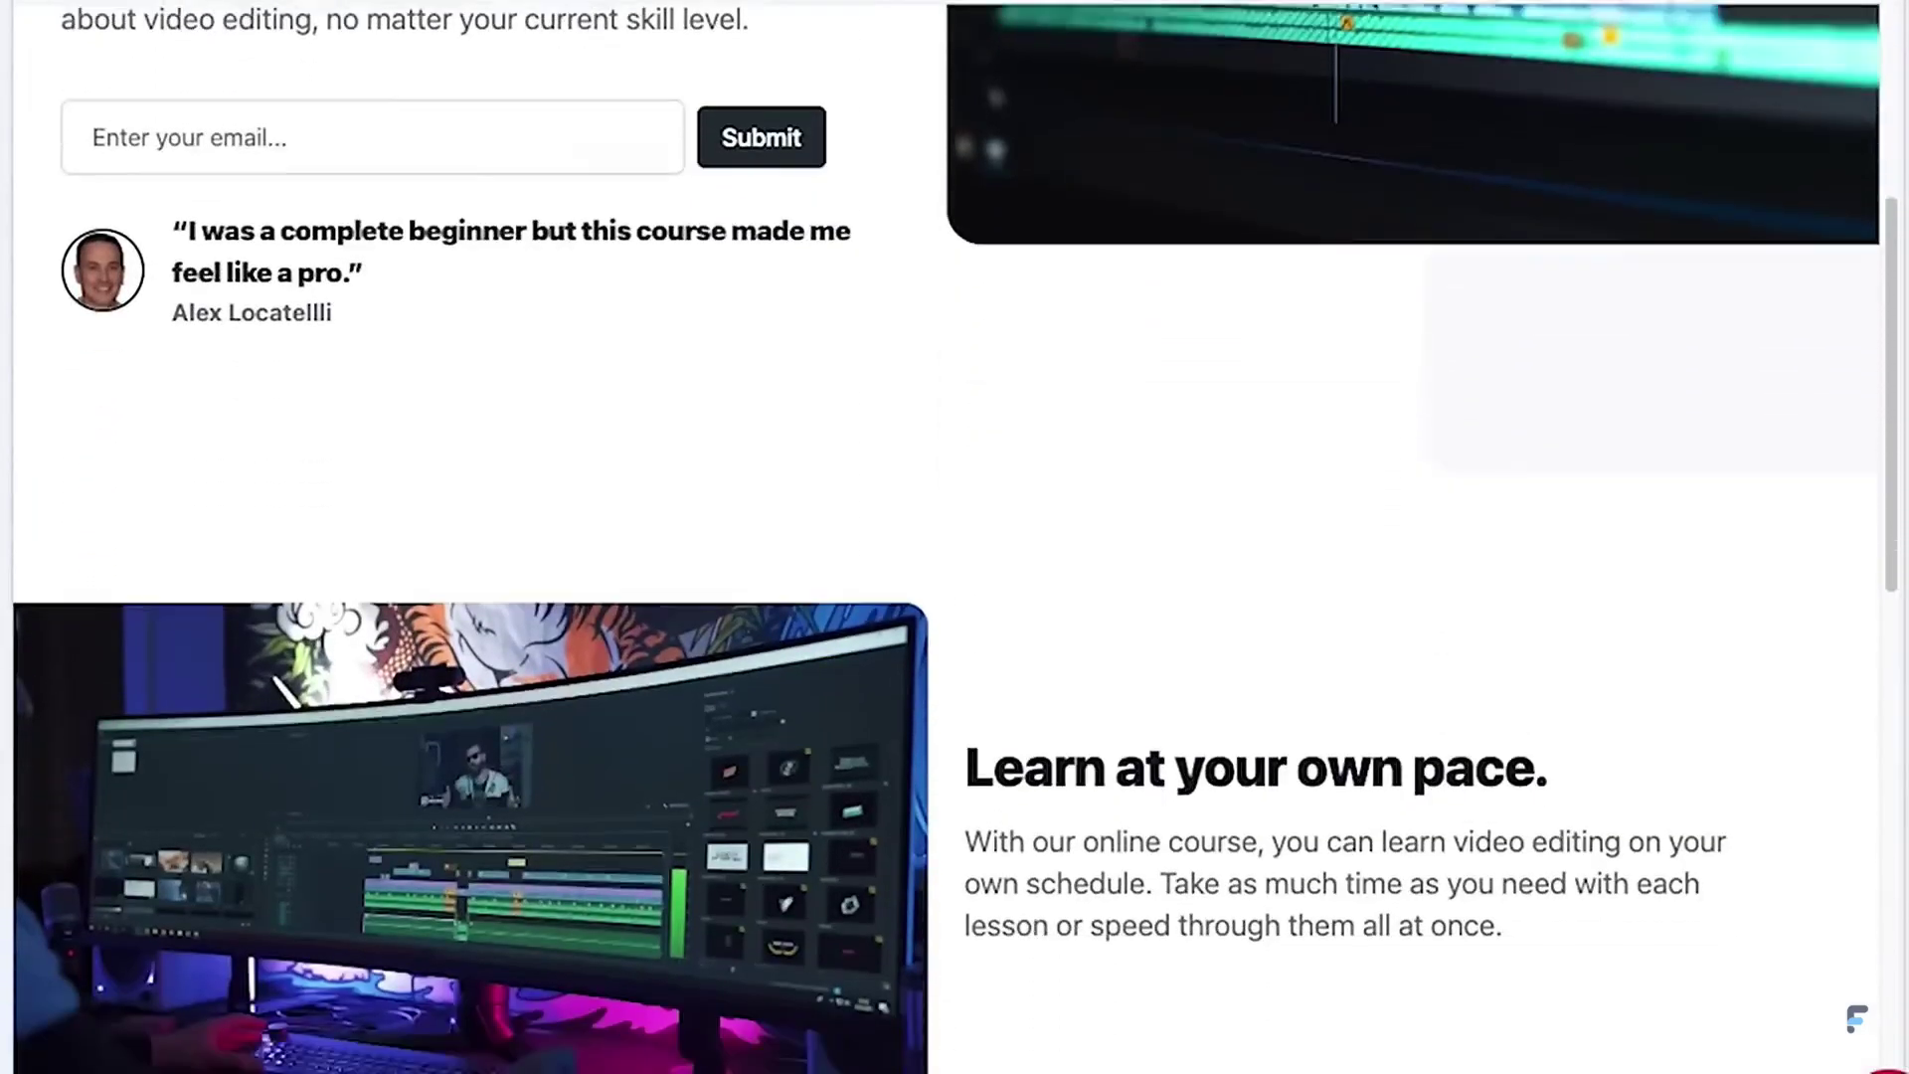
pyautogui.scroll(-10, 954, 537)
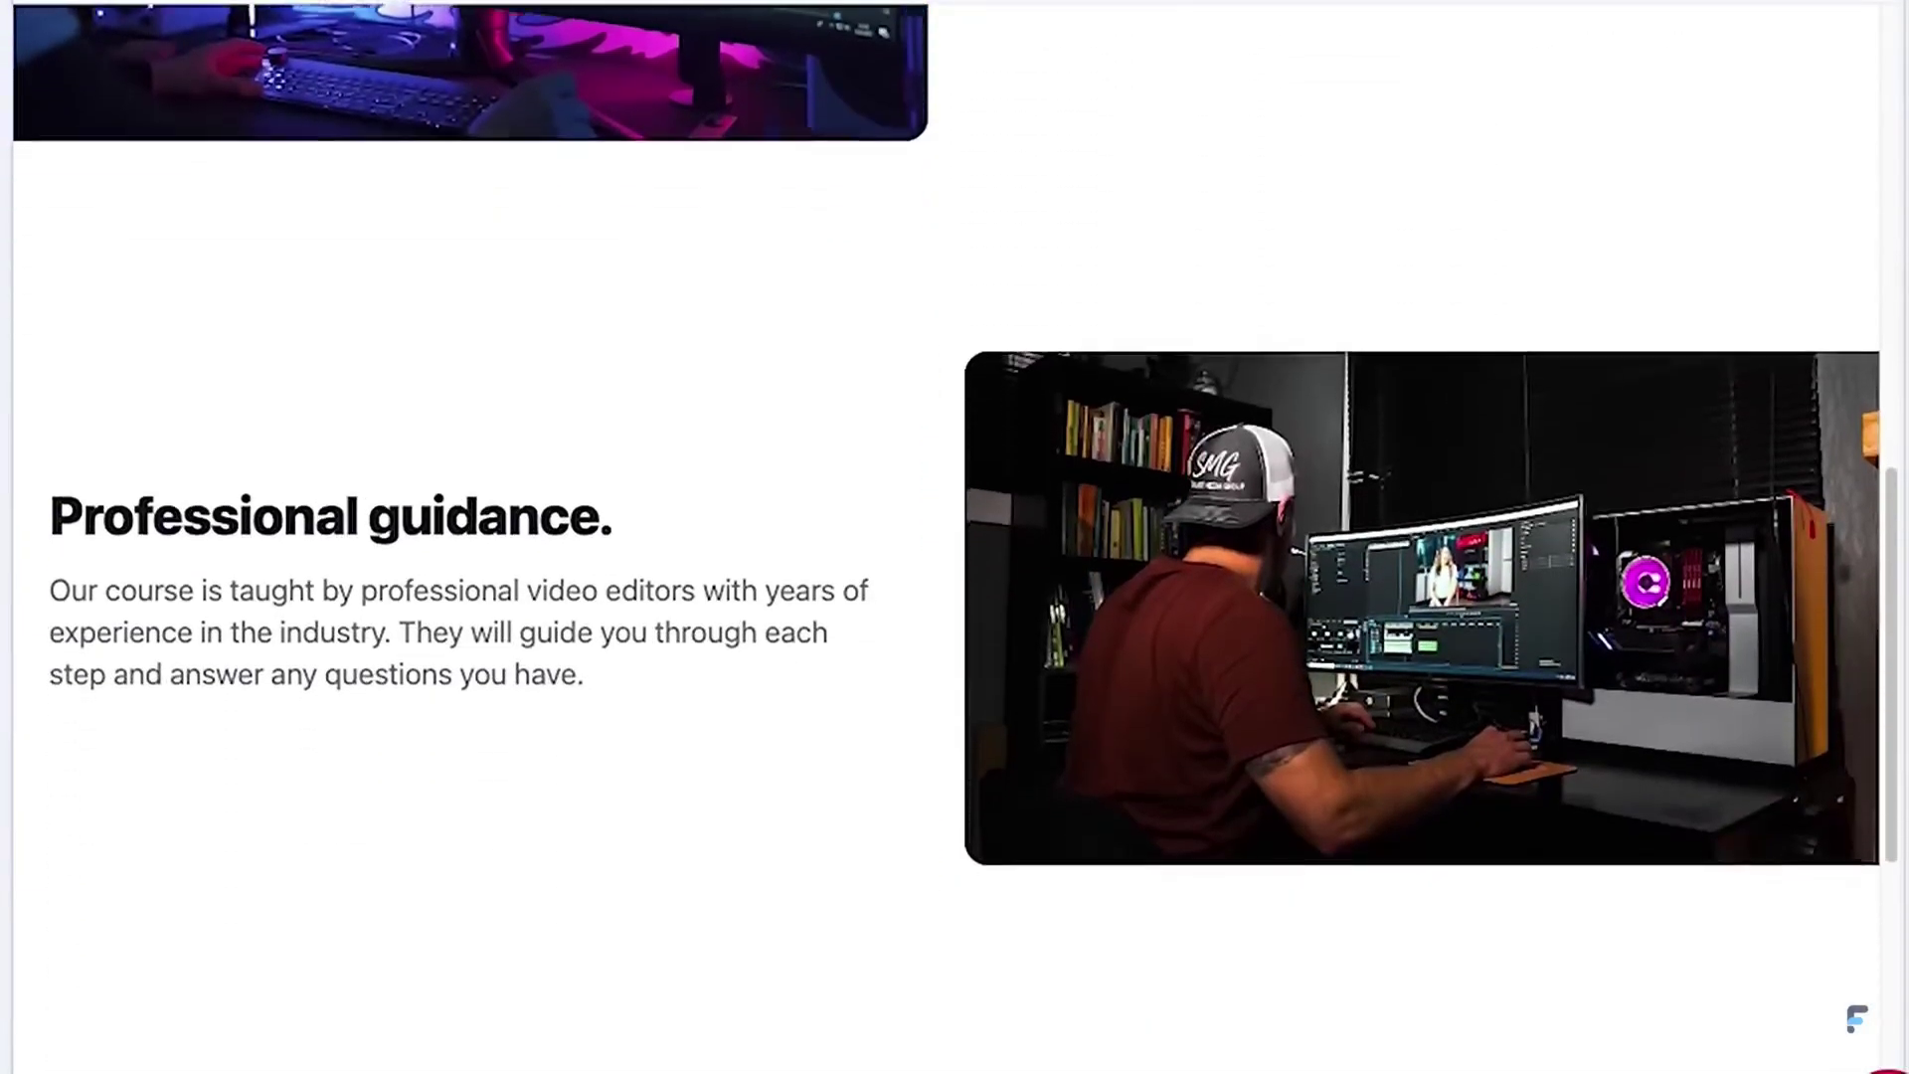
pyautogui.scroll(-10, 955, 537)
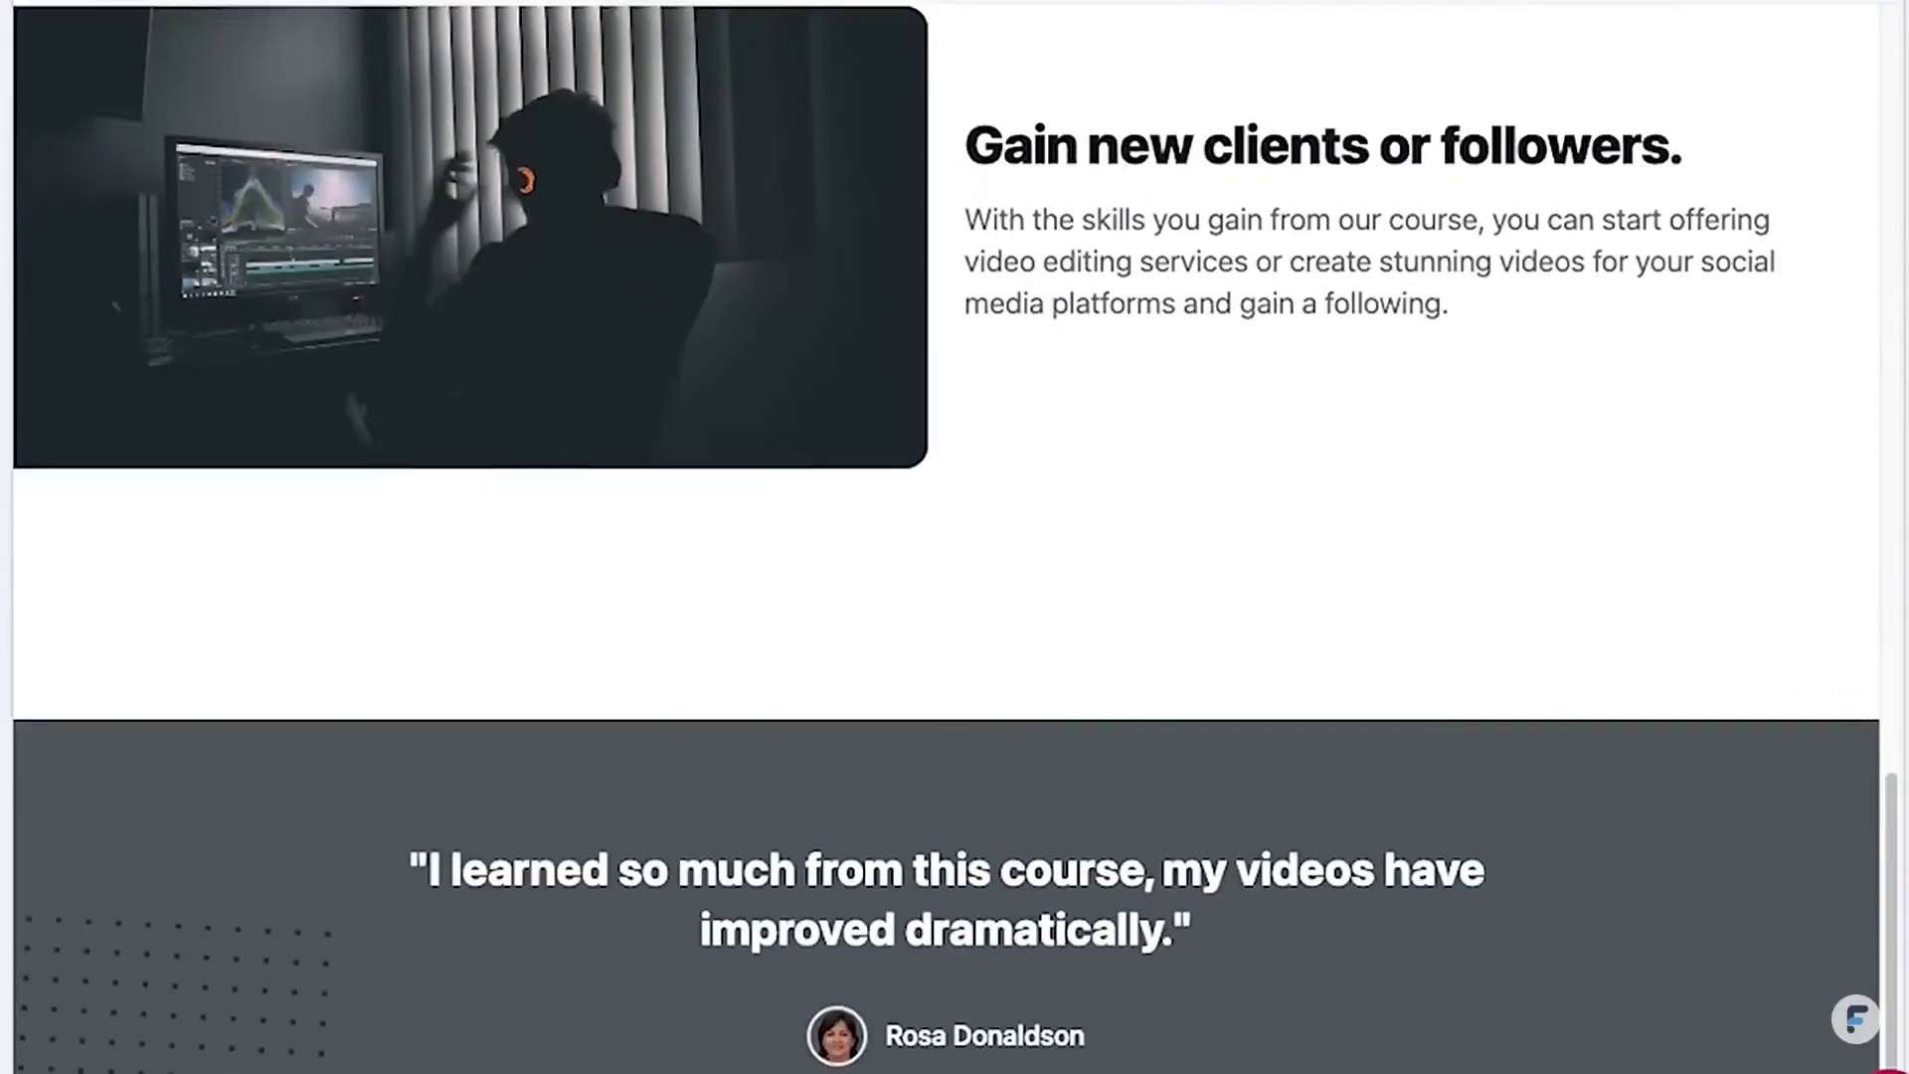
pyautogui.scroll(-8, 955, 537)
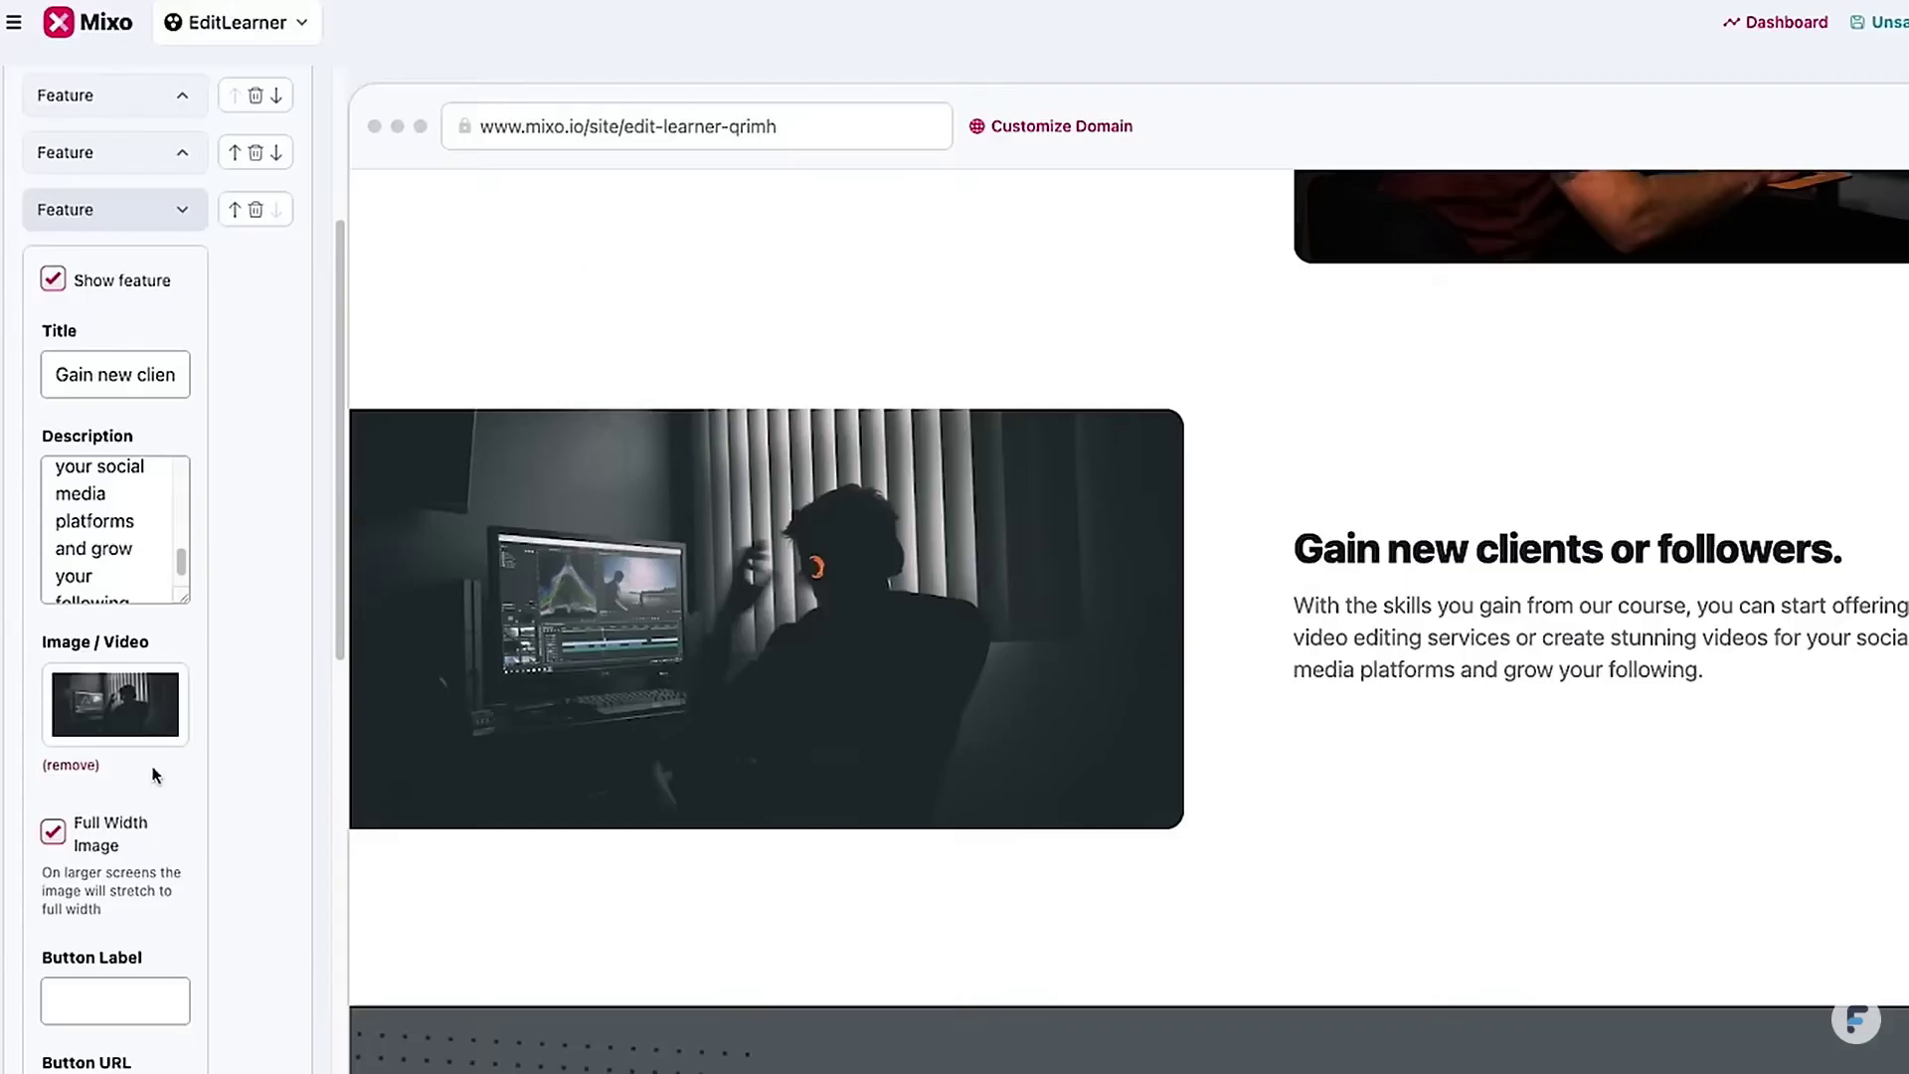
# Replace the "Gain new clients or followers" feature image with the analytics screen photo from an Unsplash "follower growth" search, and view the site's dashboard.
pyautogui.click(132, 716)
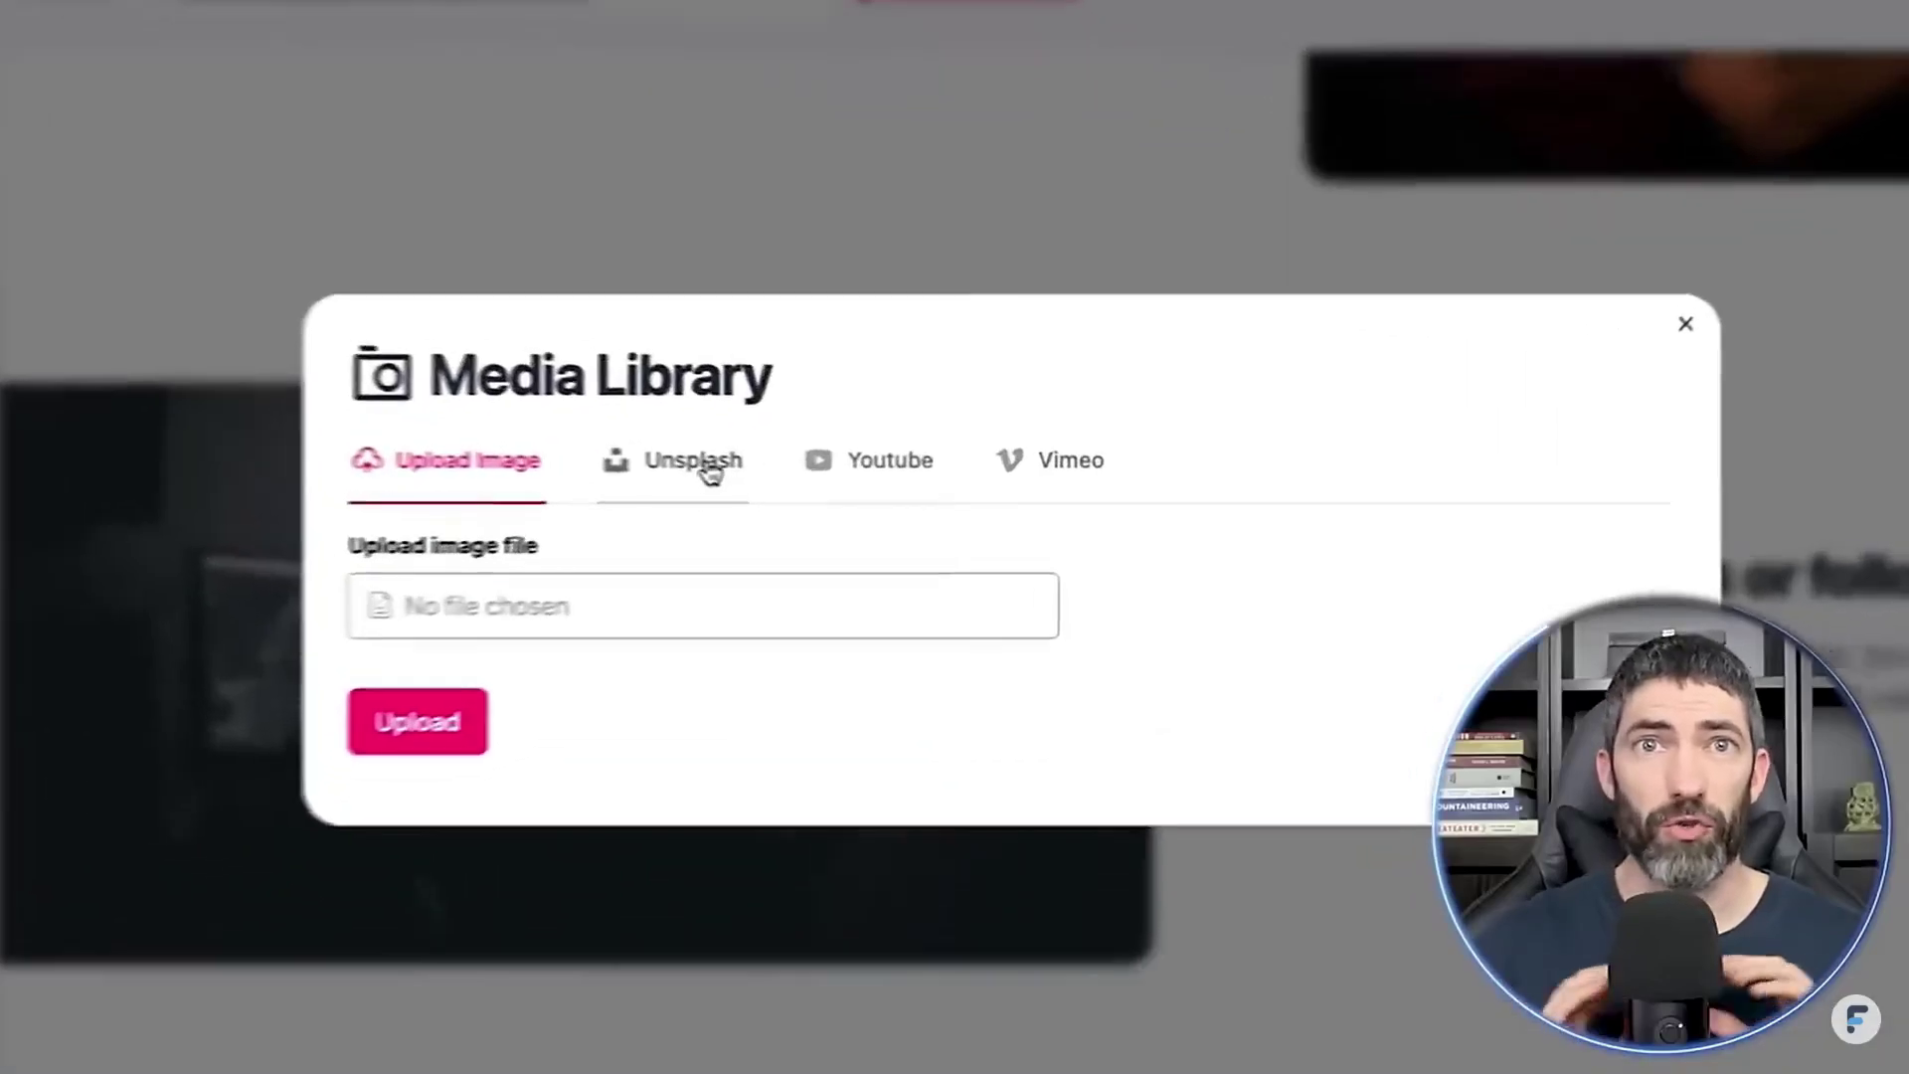
pyautogui.click(836, 460)
pyautogui.click(1237, 656)
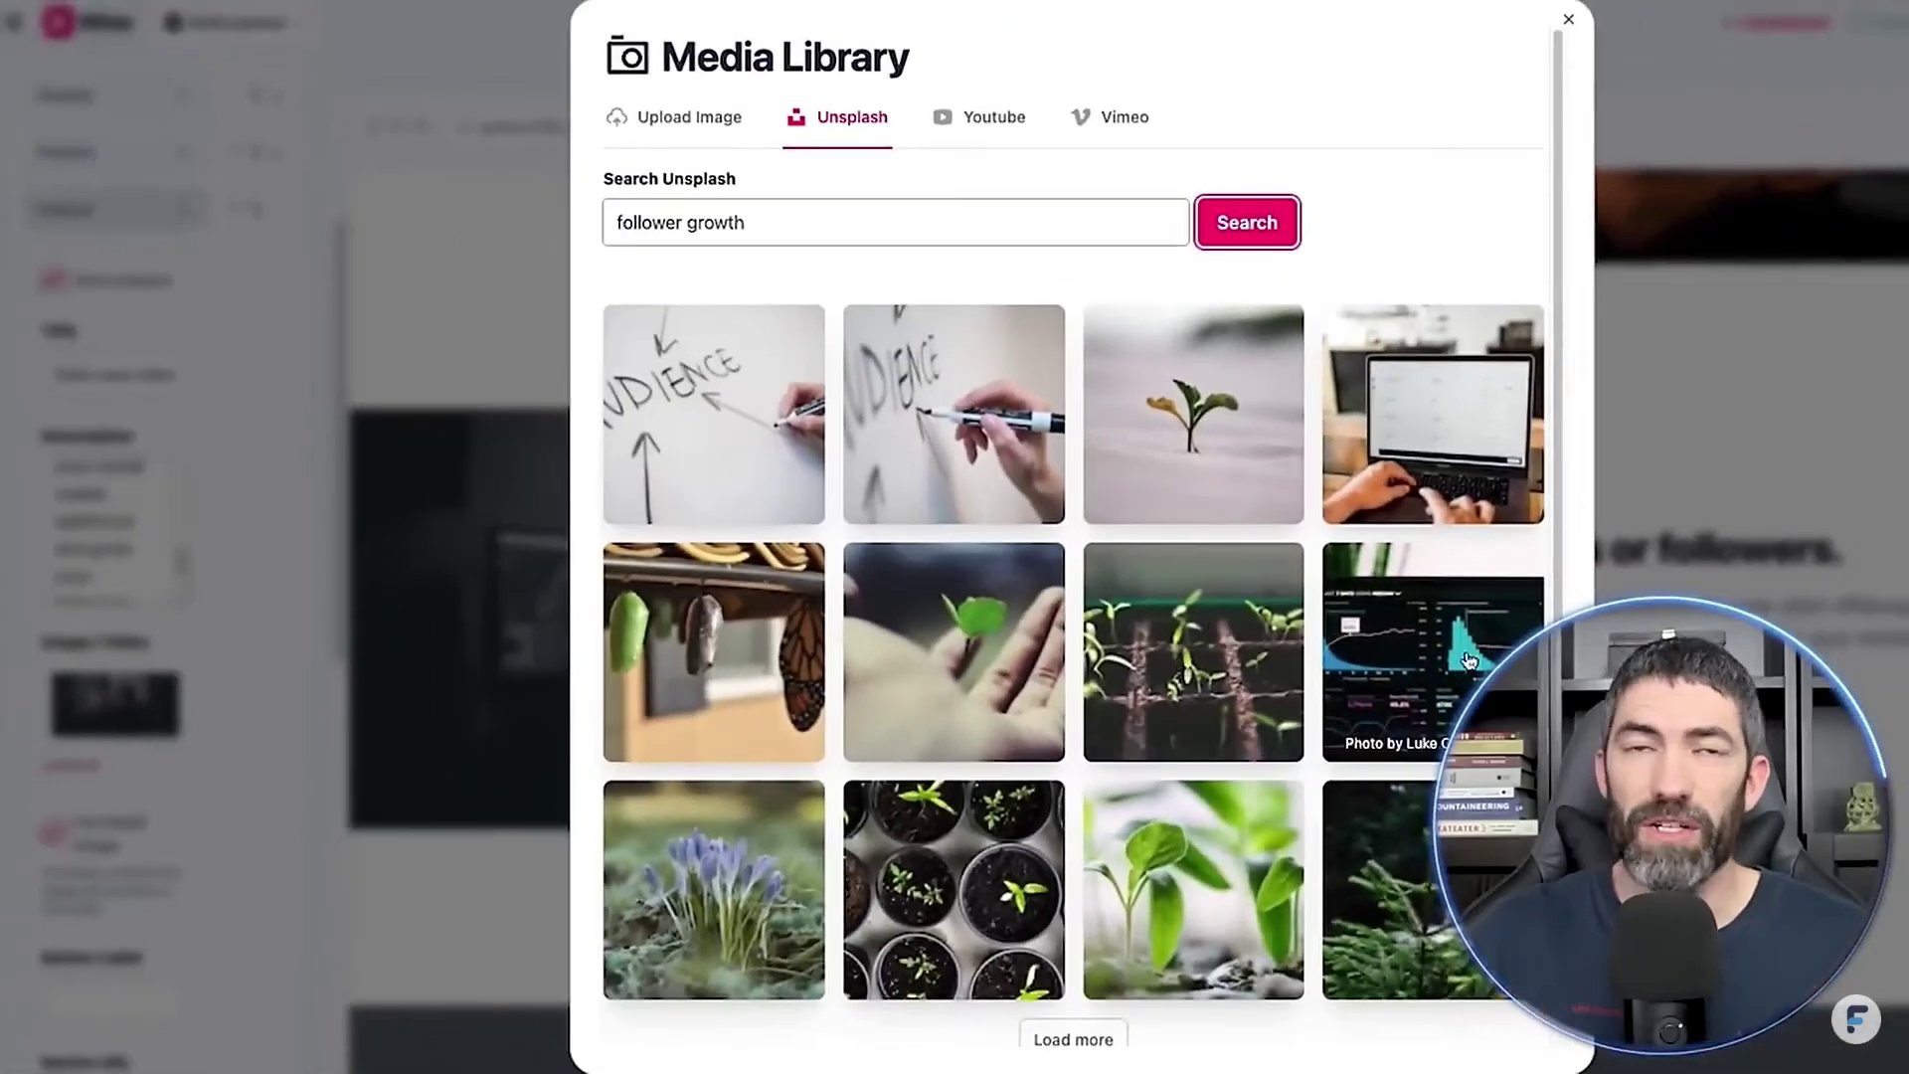
pyautogui.click(1469, 662)
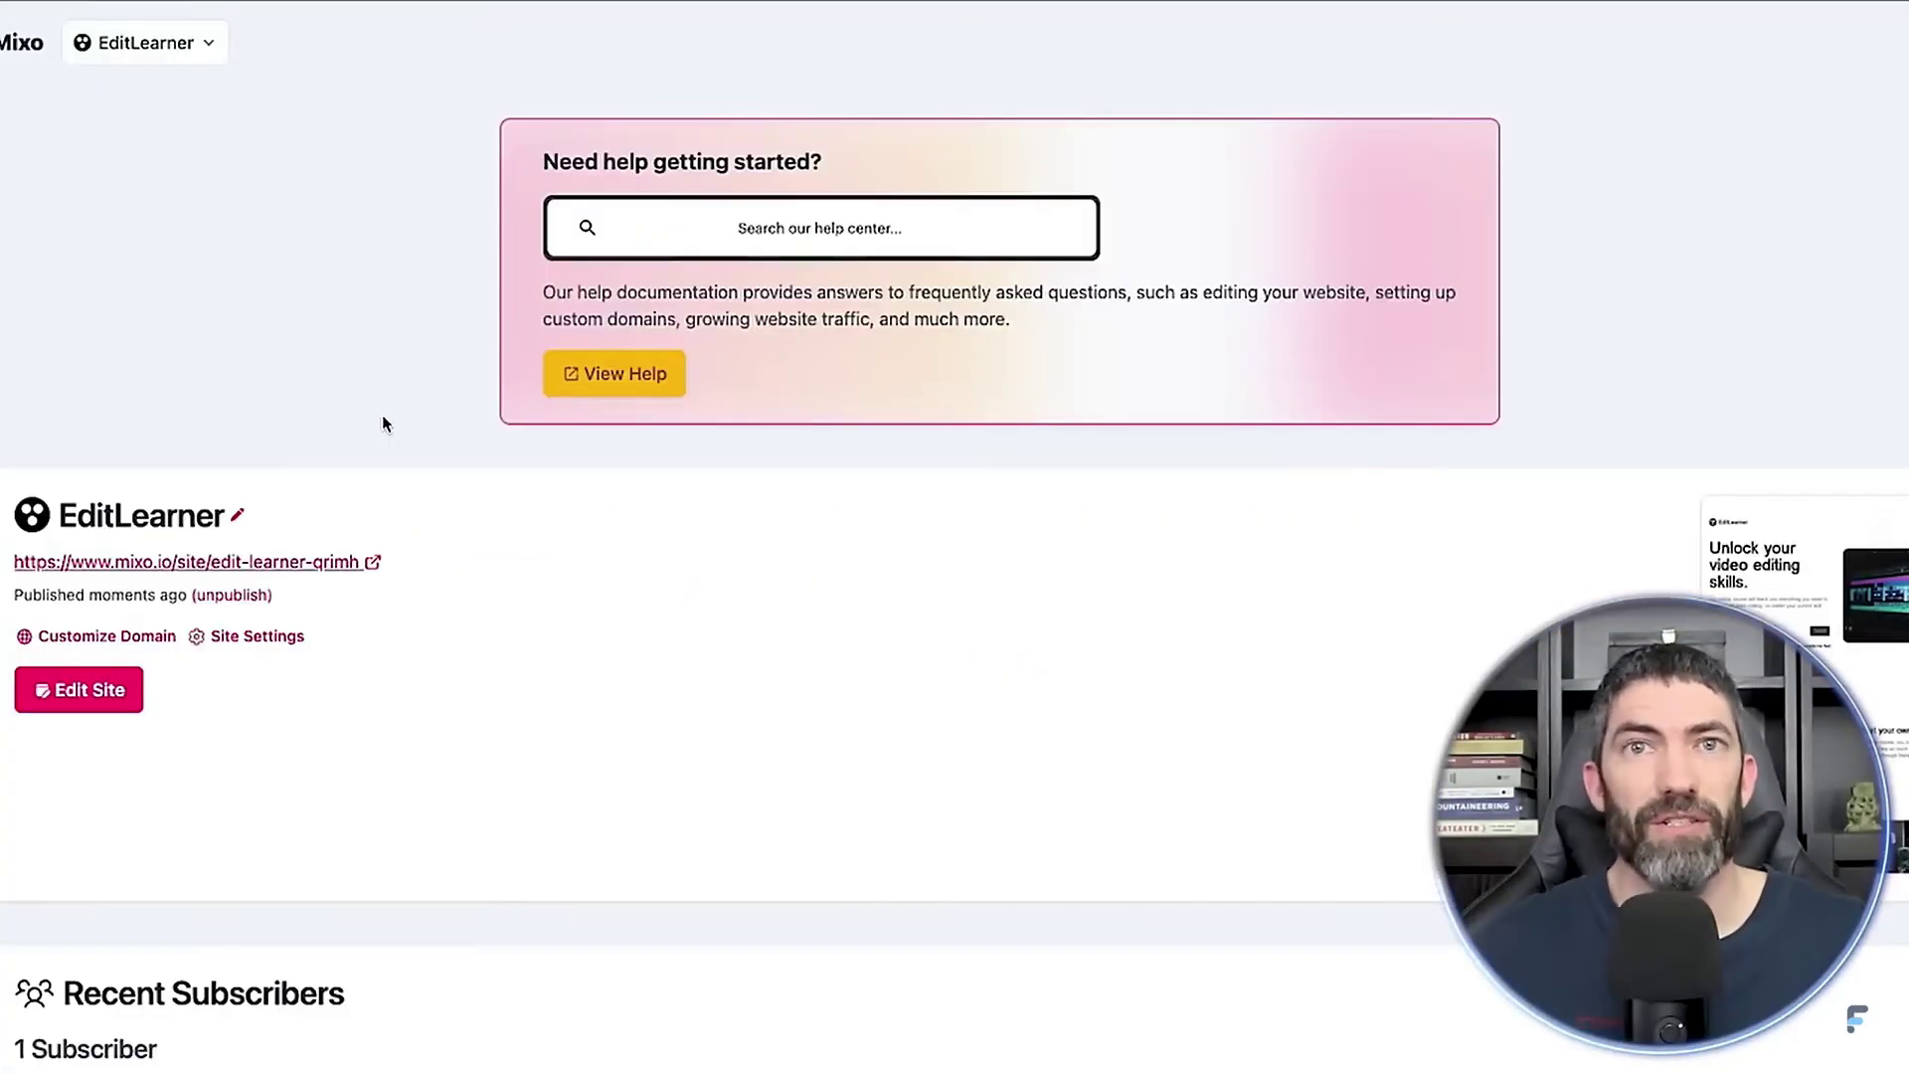
pyautogui.scroll(-3, 382, 414)
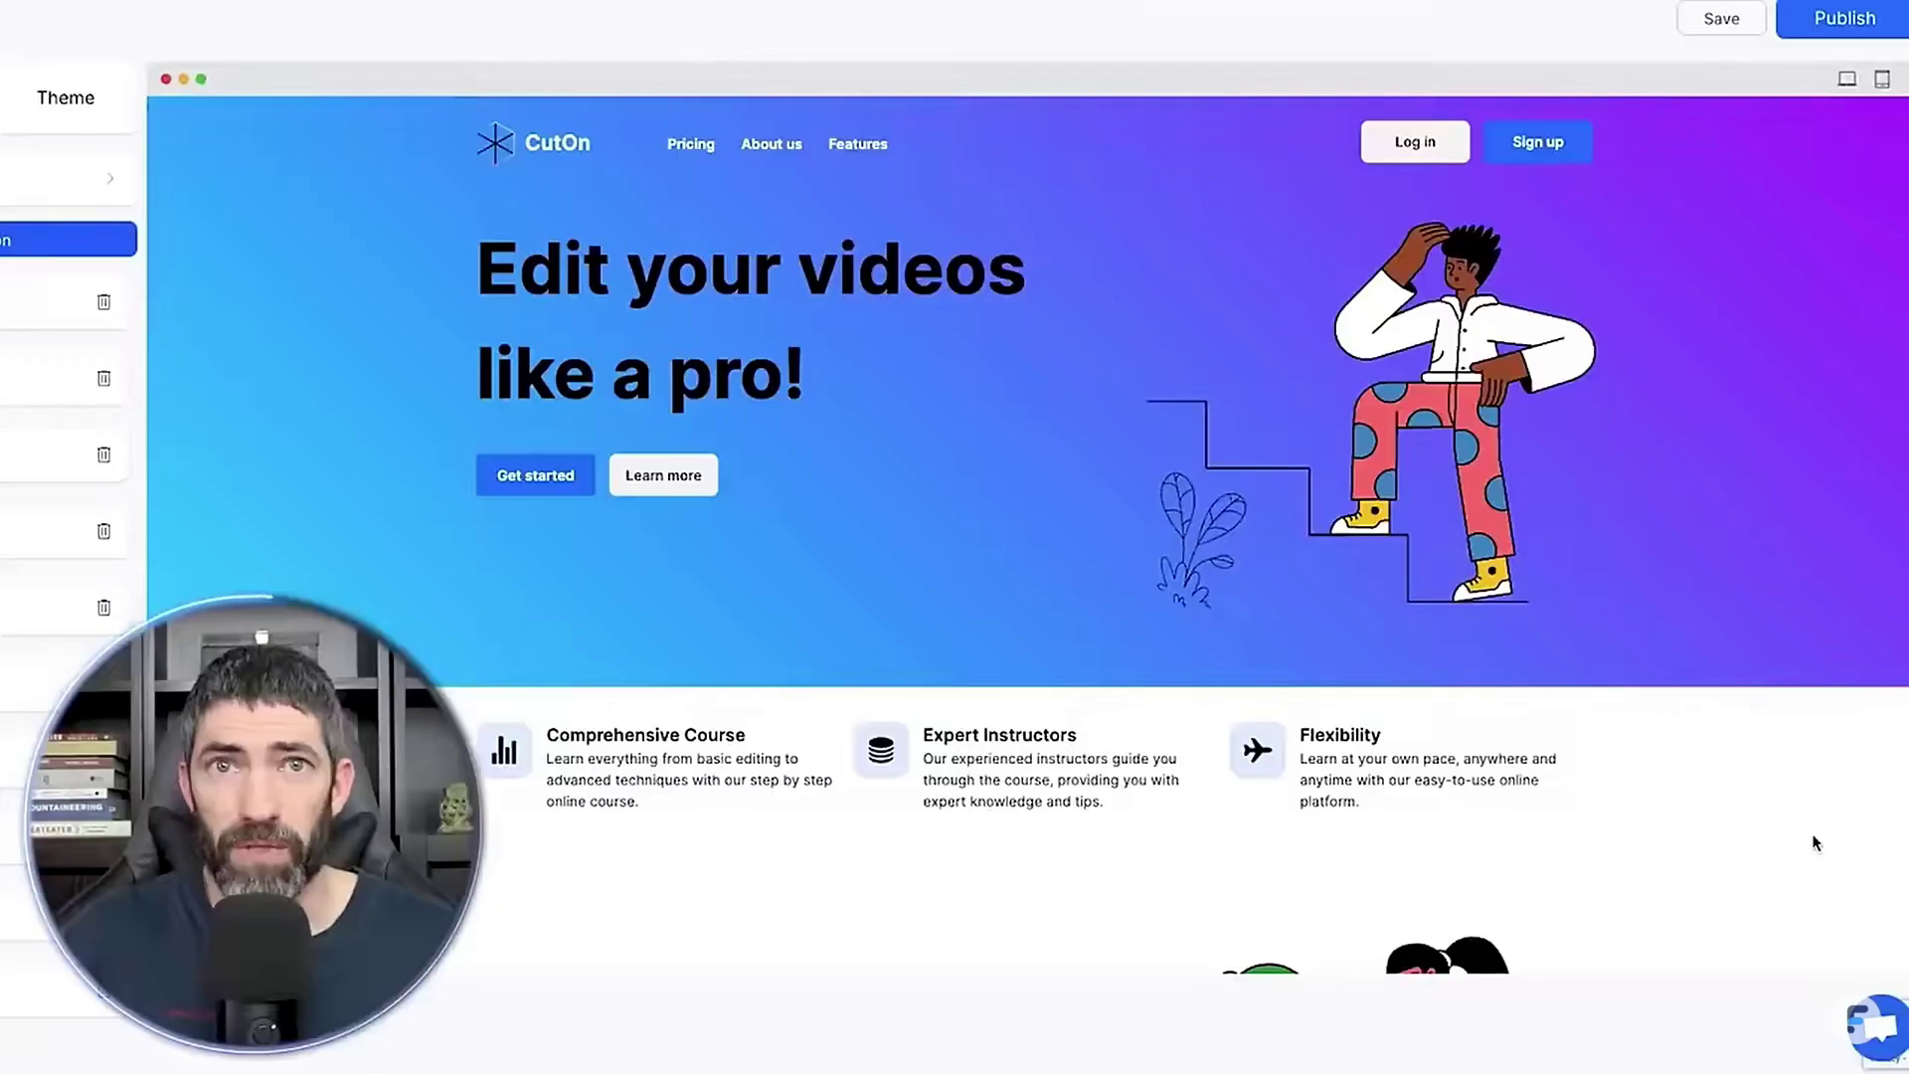
# Switch to Uncody and review the CutOn site's sections from the hero through the testimonial and call to action.
pyautogui.scroll(-4, 1815, 843)
pyautogui.scroll(-3, 1815, 842)
pyautogui.scroll(-5, 1815, 842)
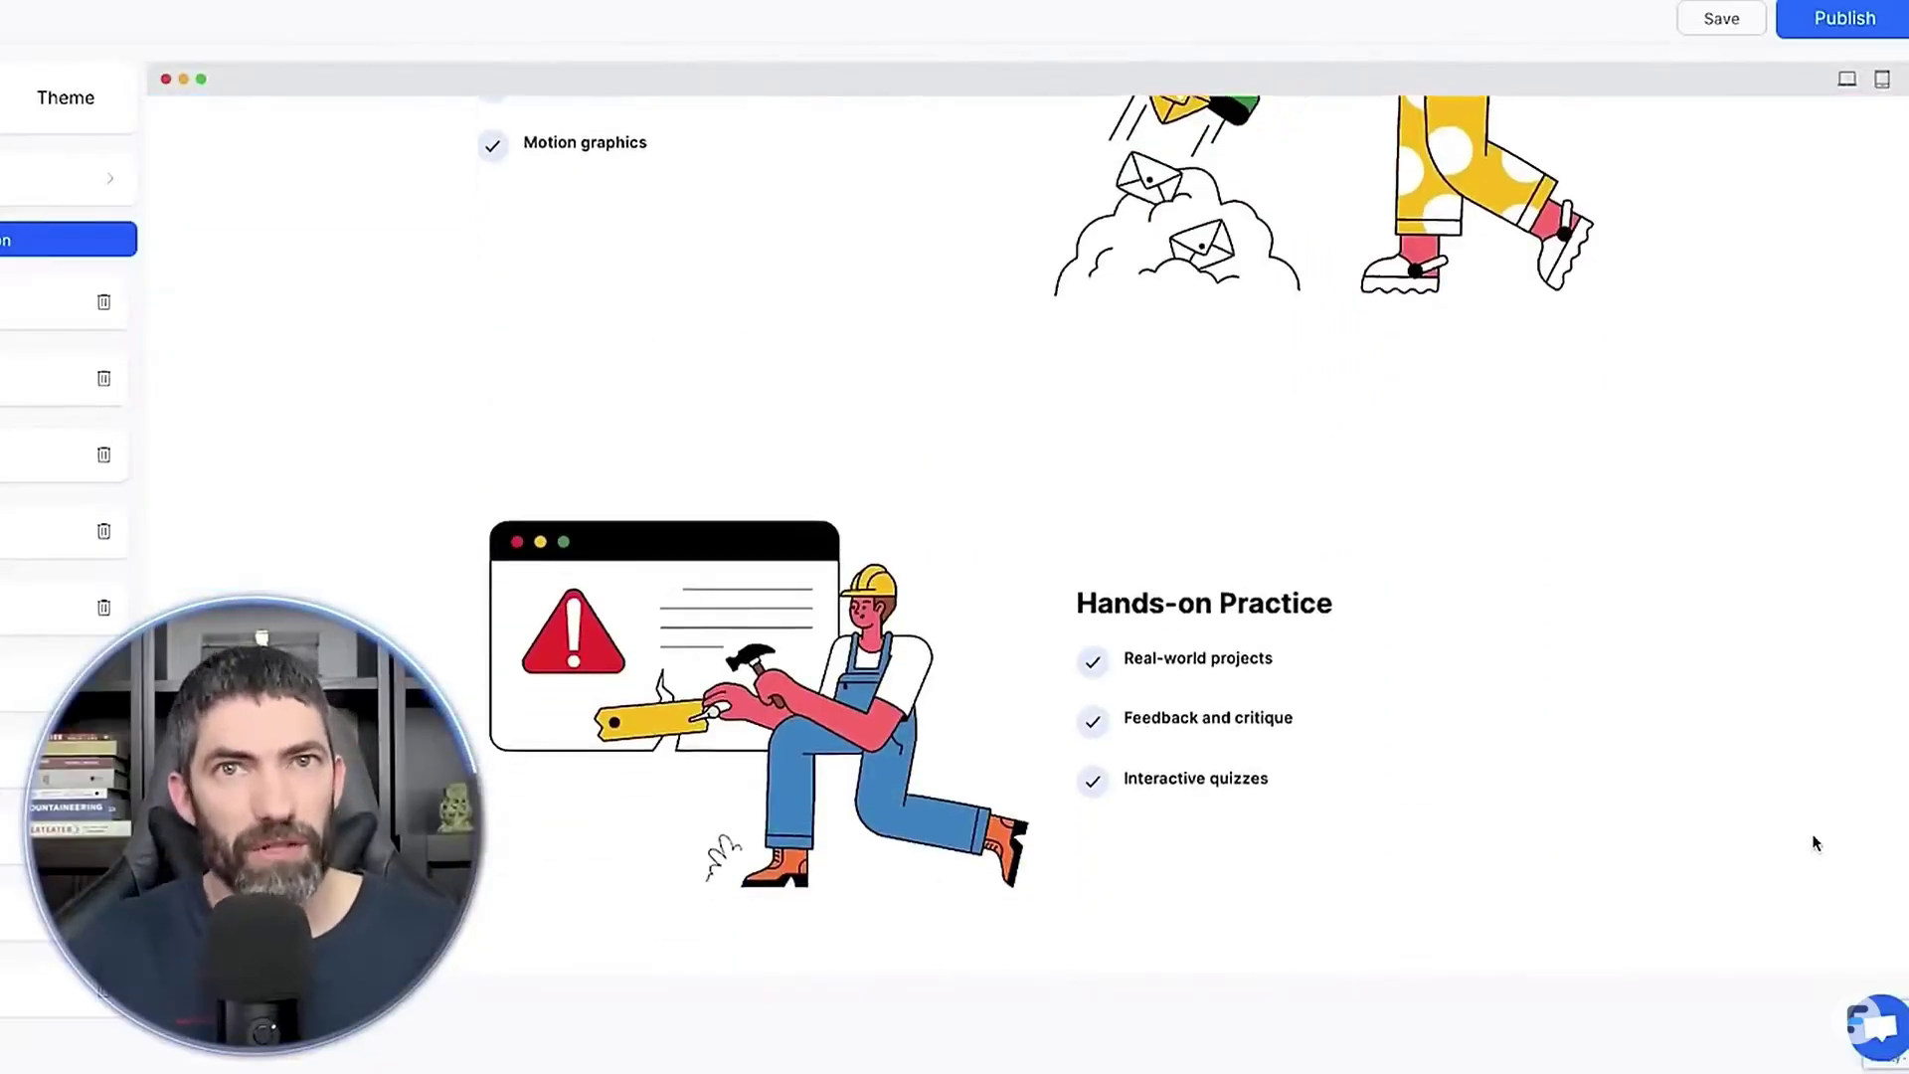
pyautogui.scroll(-10, 1815, 843)
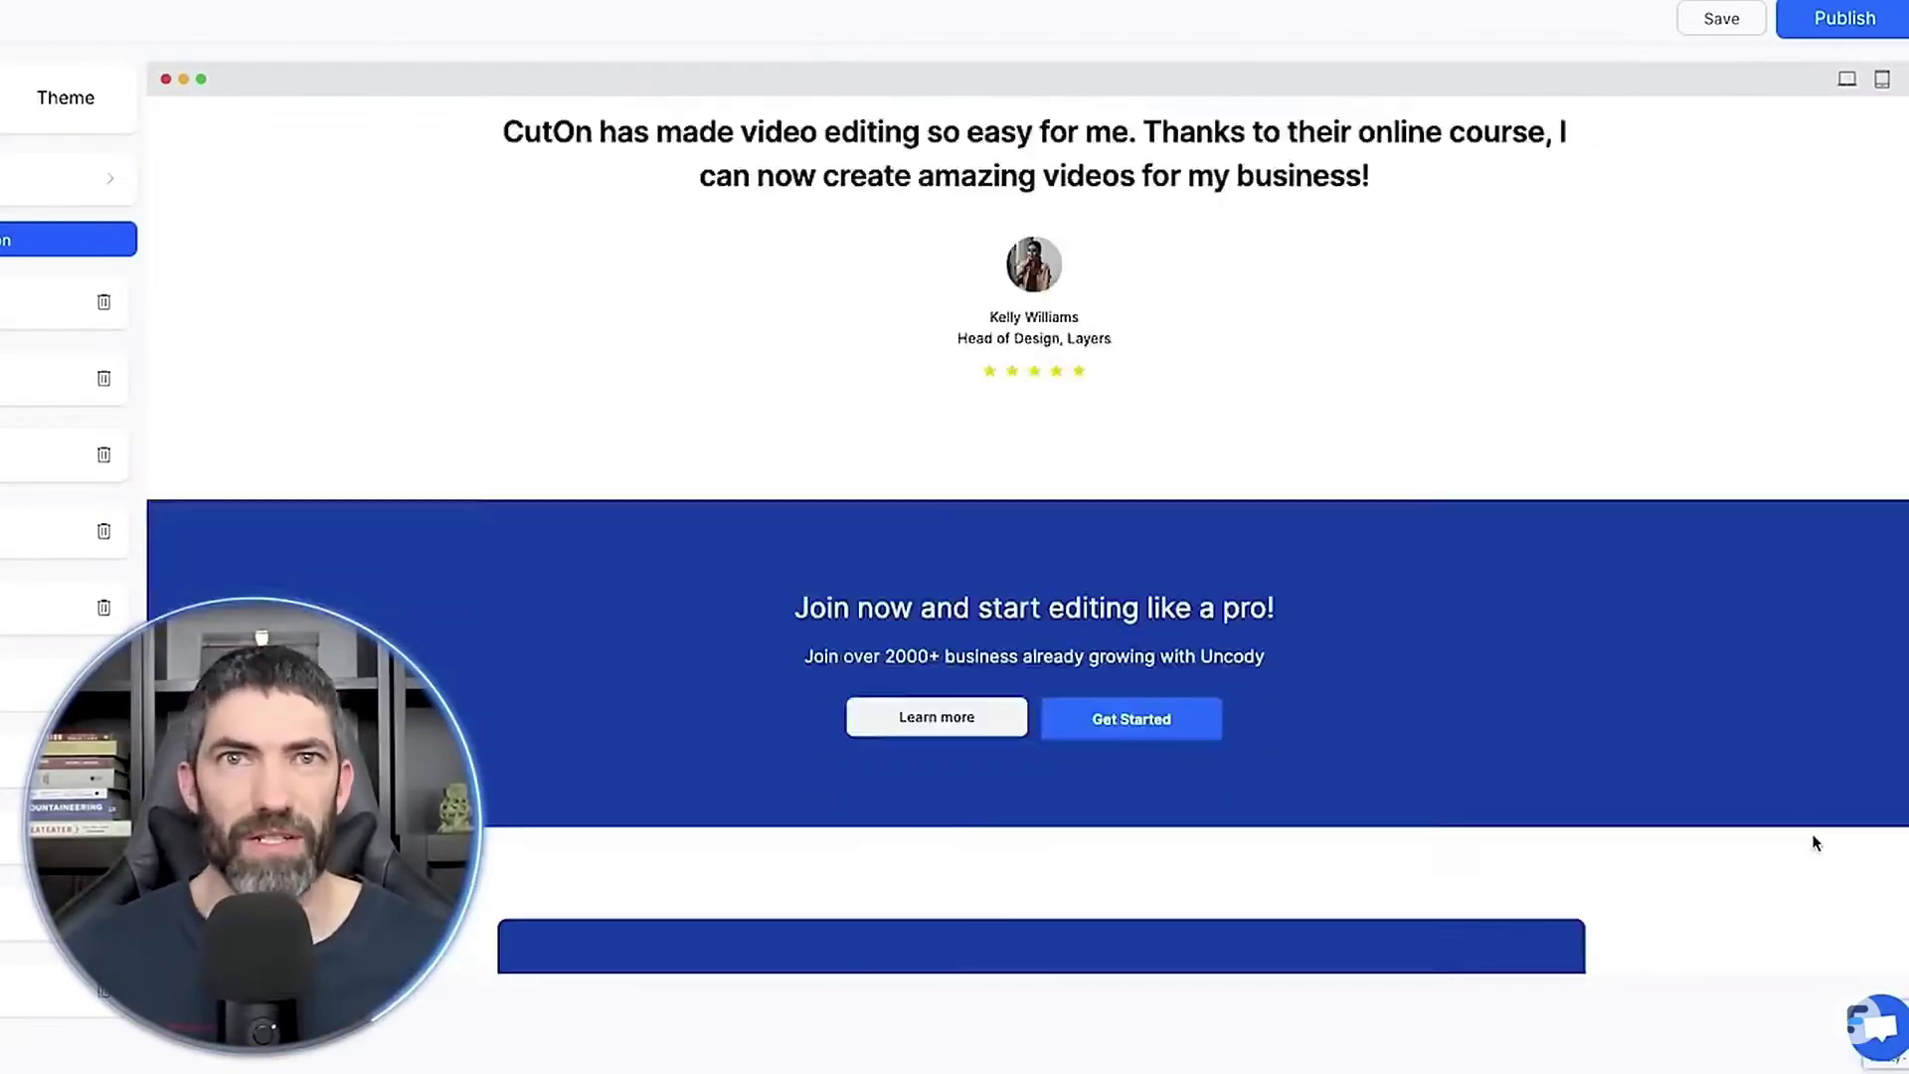
pyautogui.scroll(-1, 1815, 842)
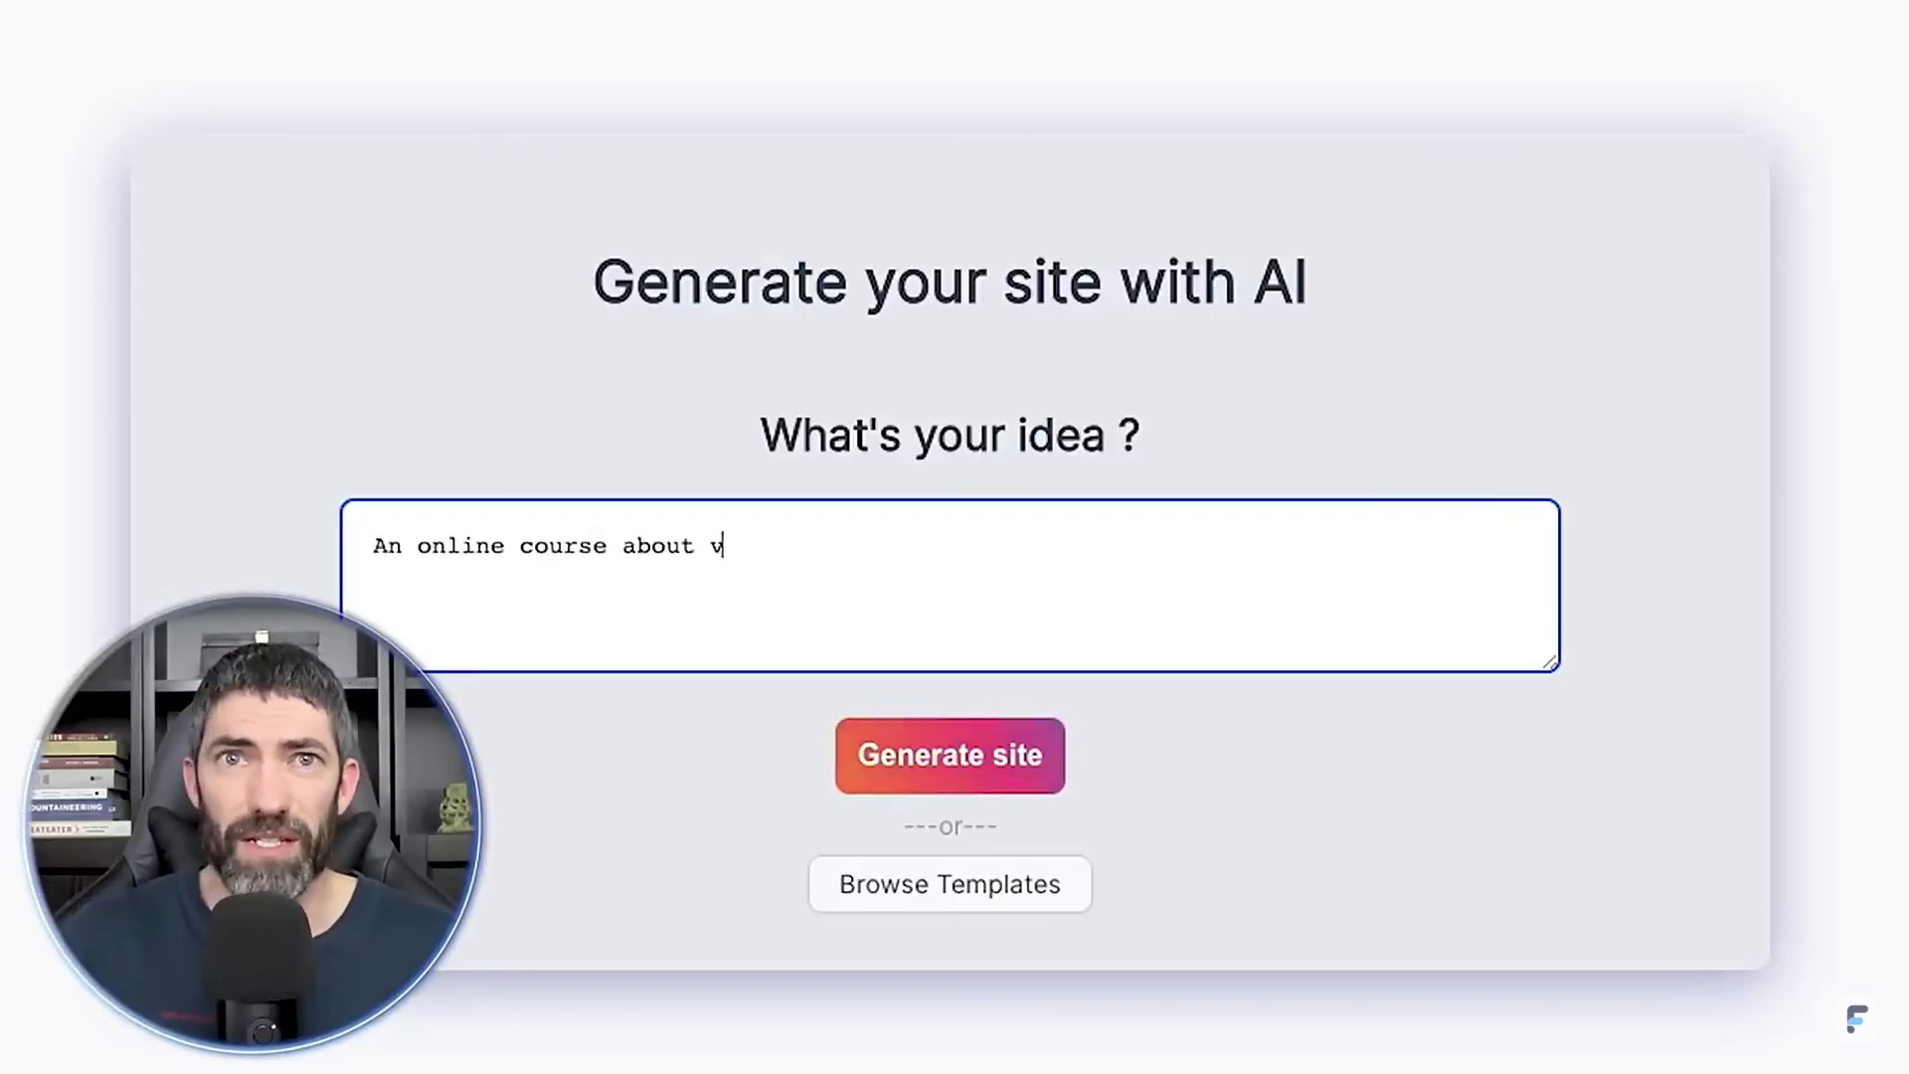
# Generate a site from the online course idea, and delete the strange-airport-1278 site from the site list.
pyautogui.click(925, 759)
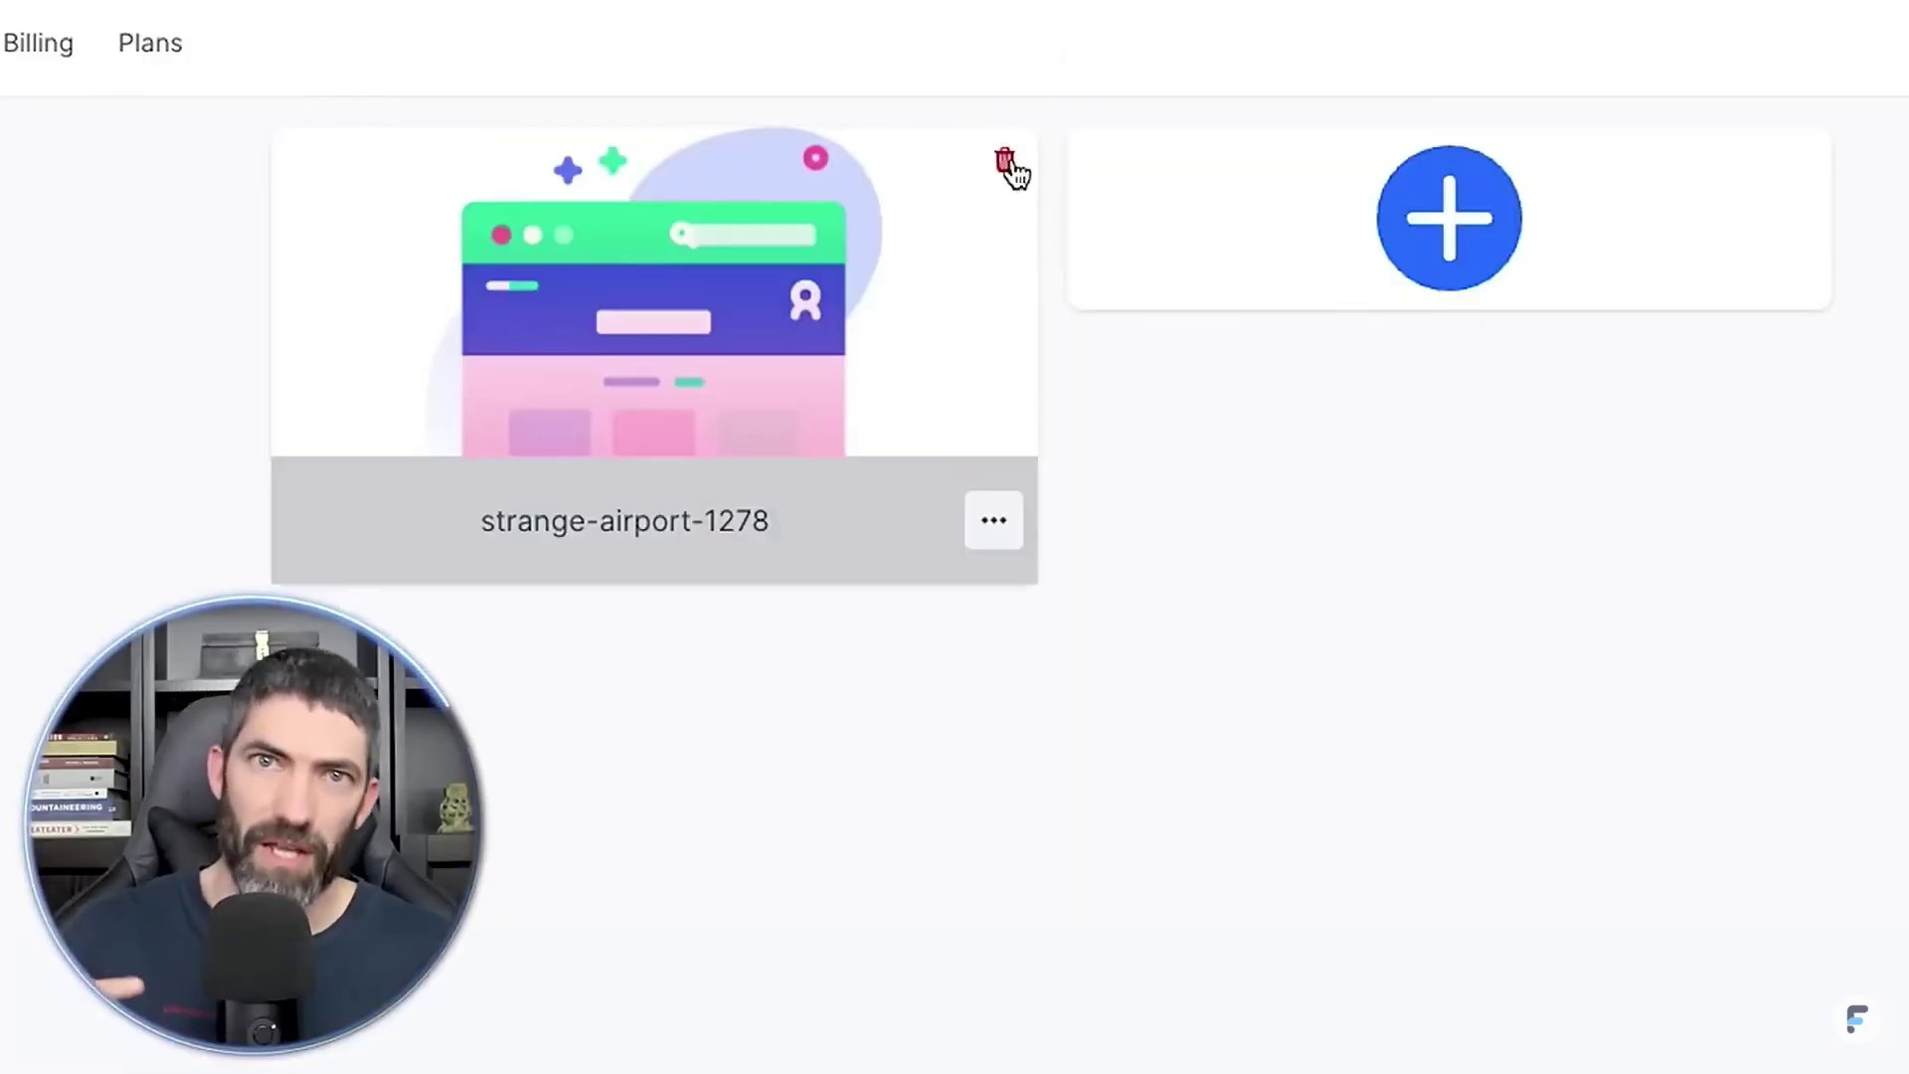
pyautogui.click(1006, 166)
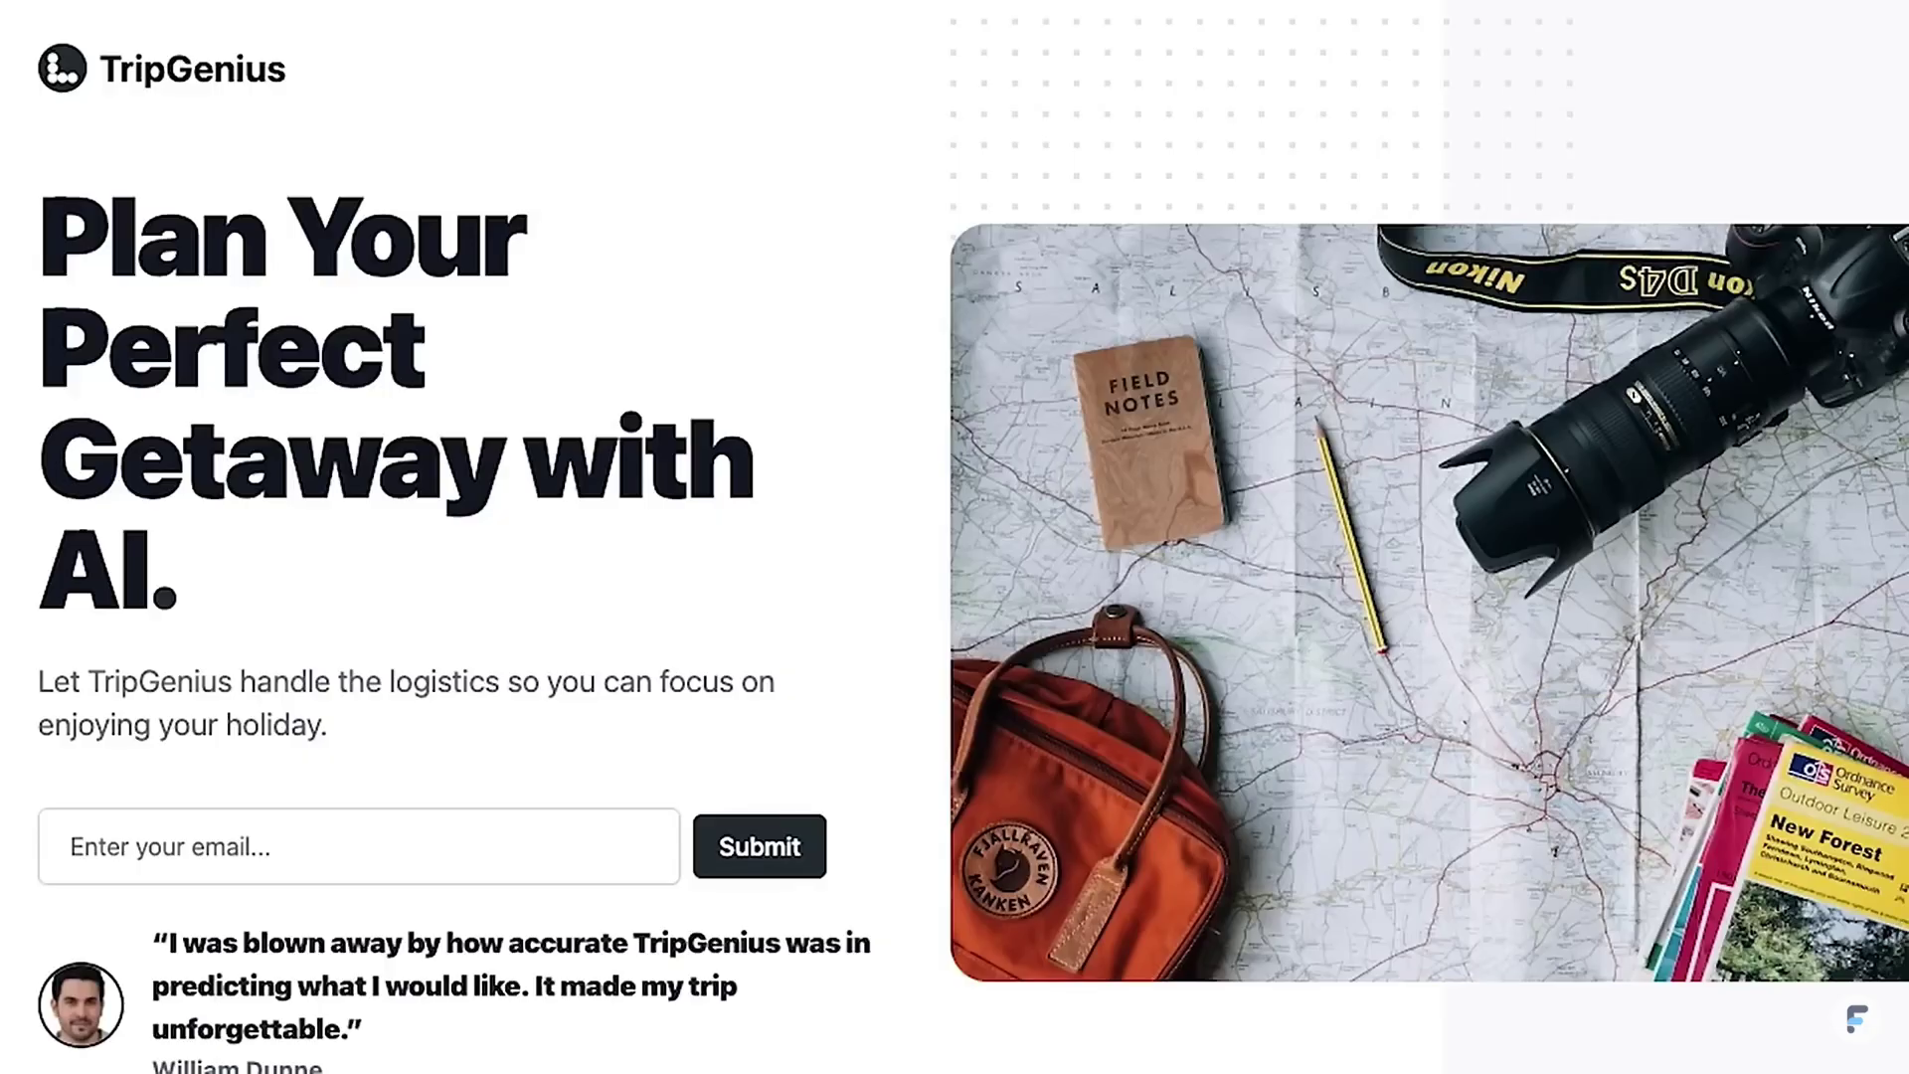
# Review the content and images of the TripGenius, YouTube Growth Academy and TreeCareX landing pages.
pyautogui.scroll(-20, 955, 537)
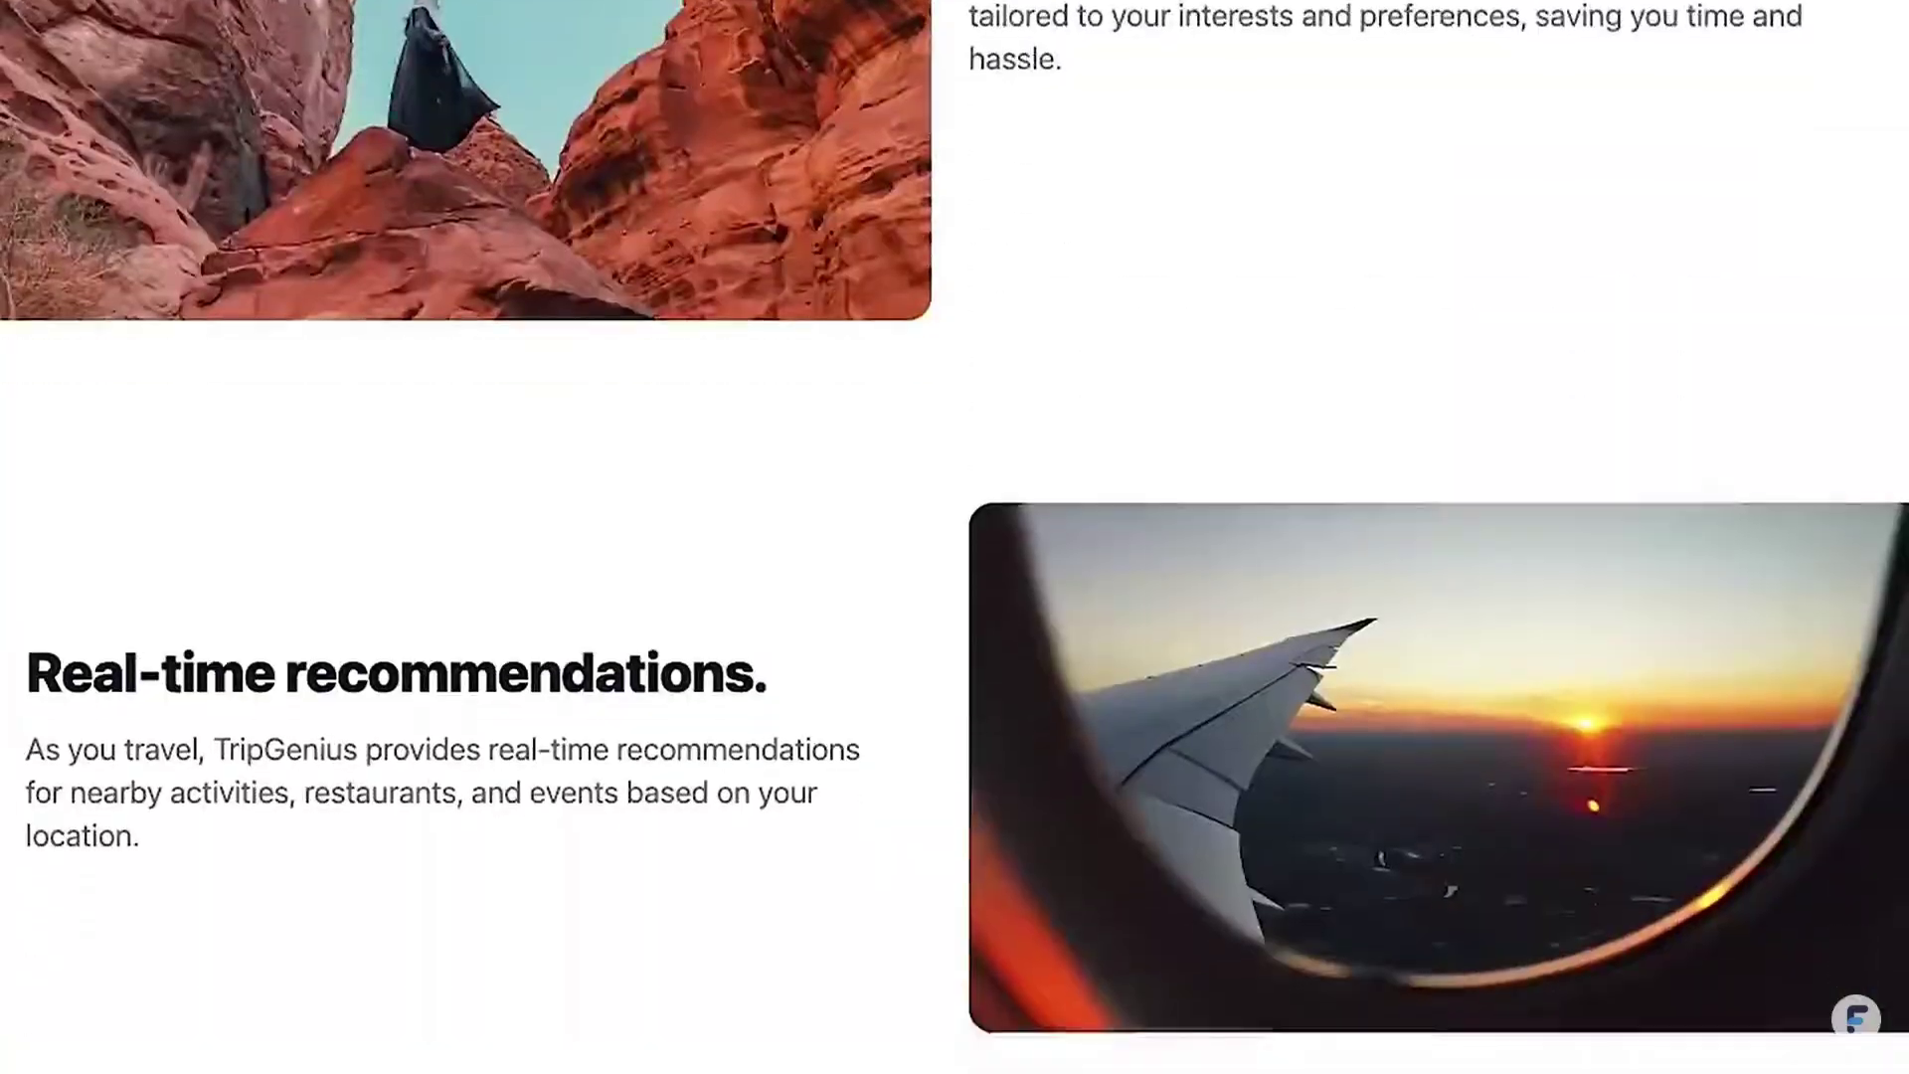
pyautogui.scroll(-15, 955, 537)
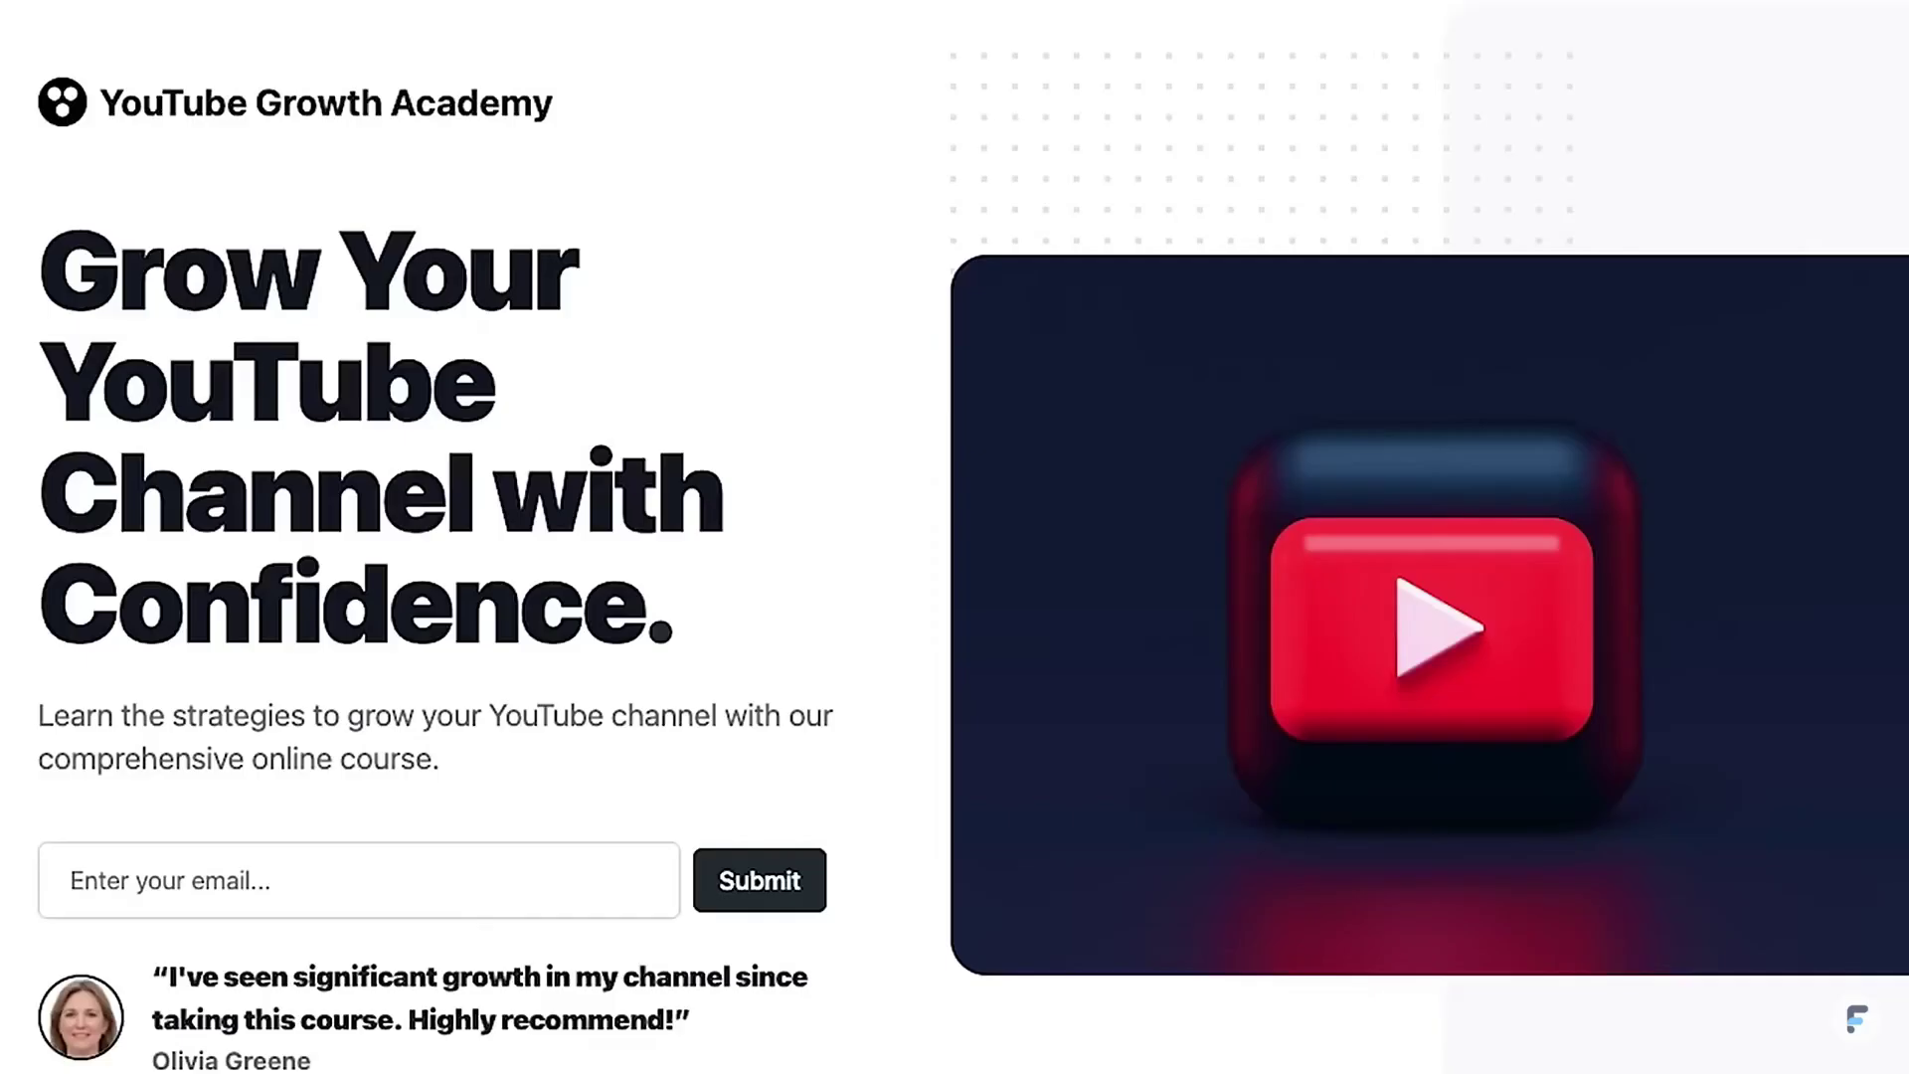
pyautogui.scroll(-15, 955, 537)
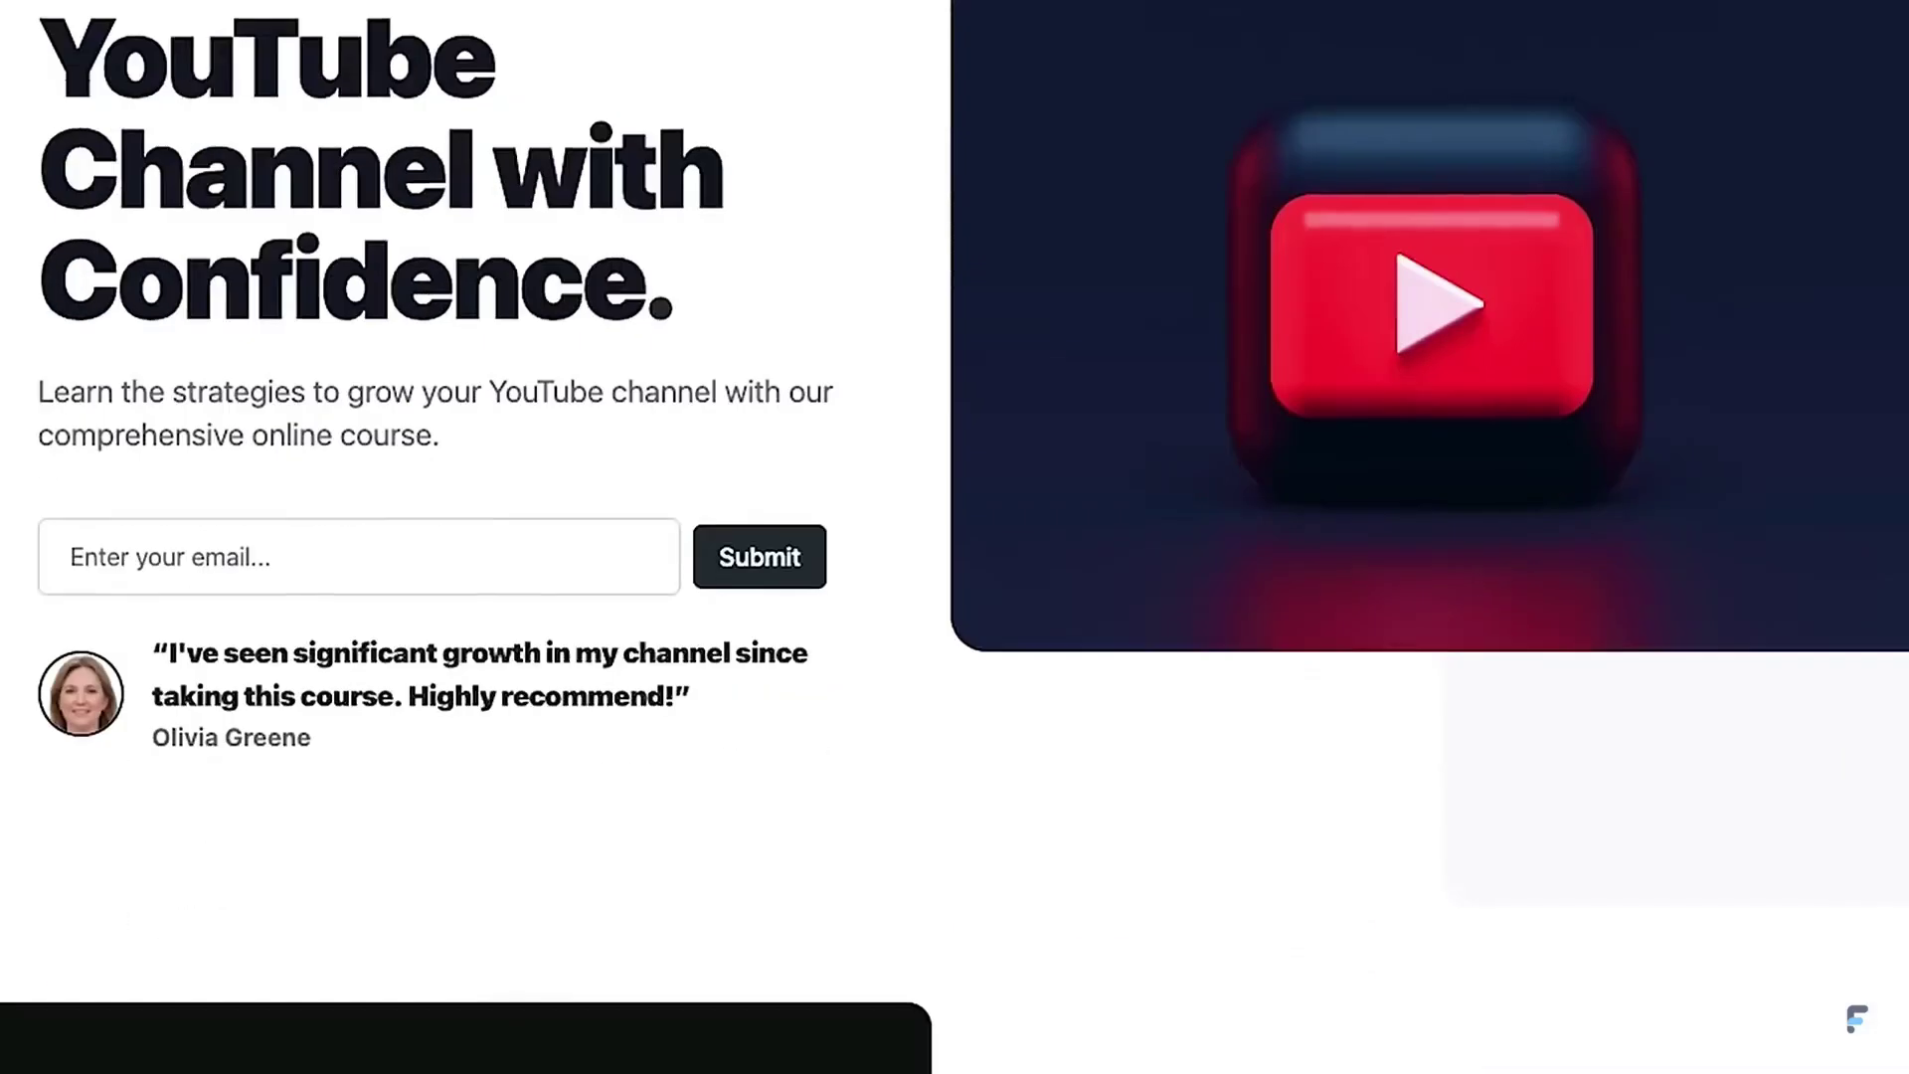
pyautogui.scroll(-15, 955, 537)
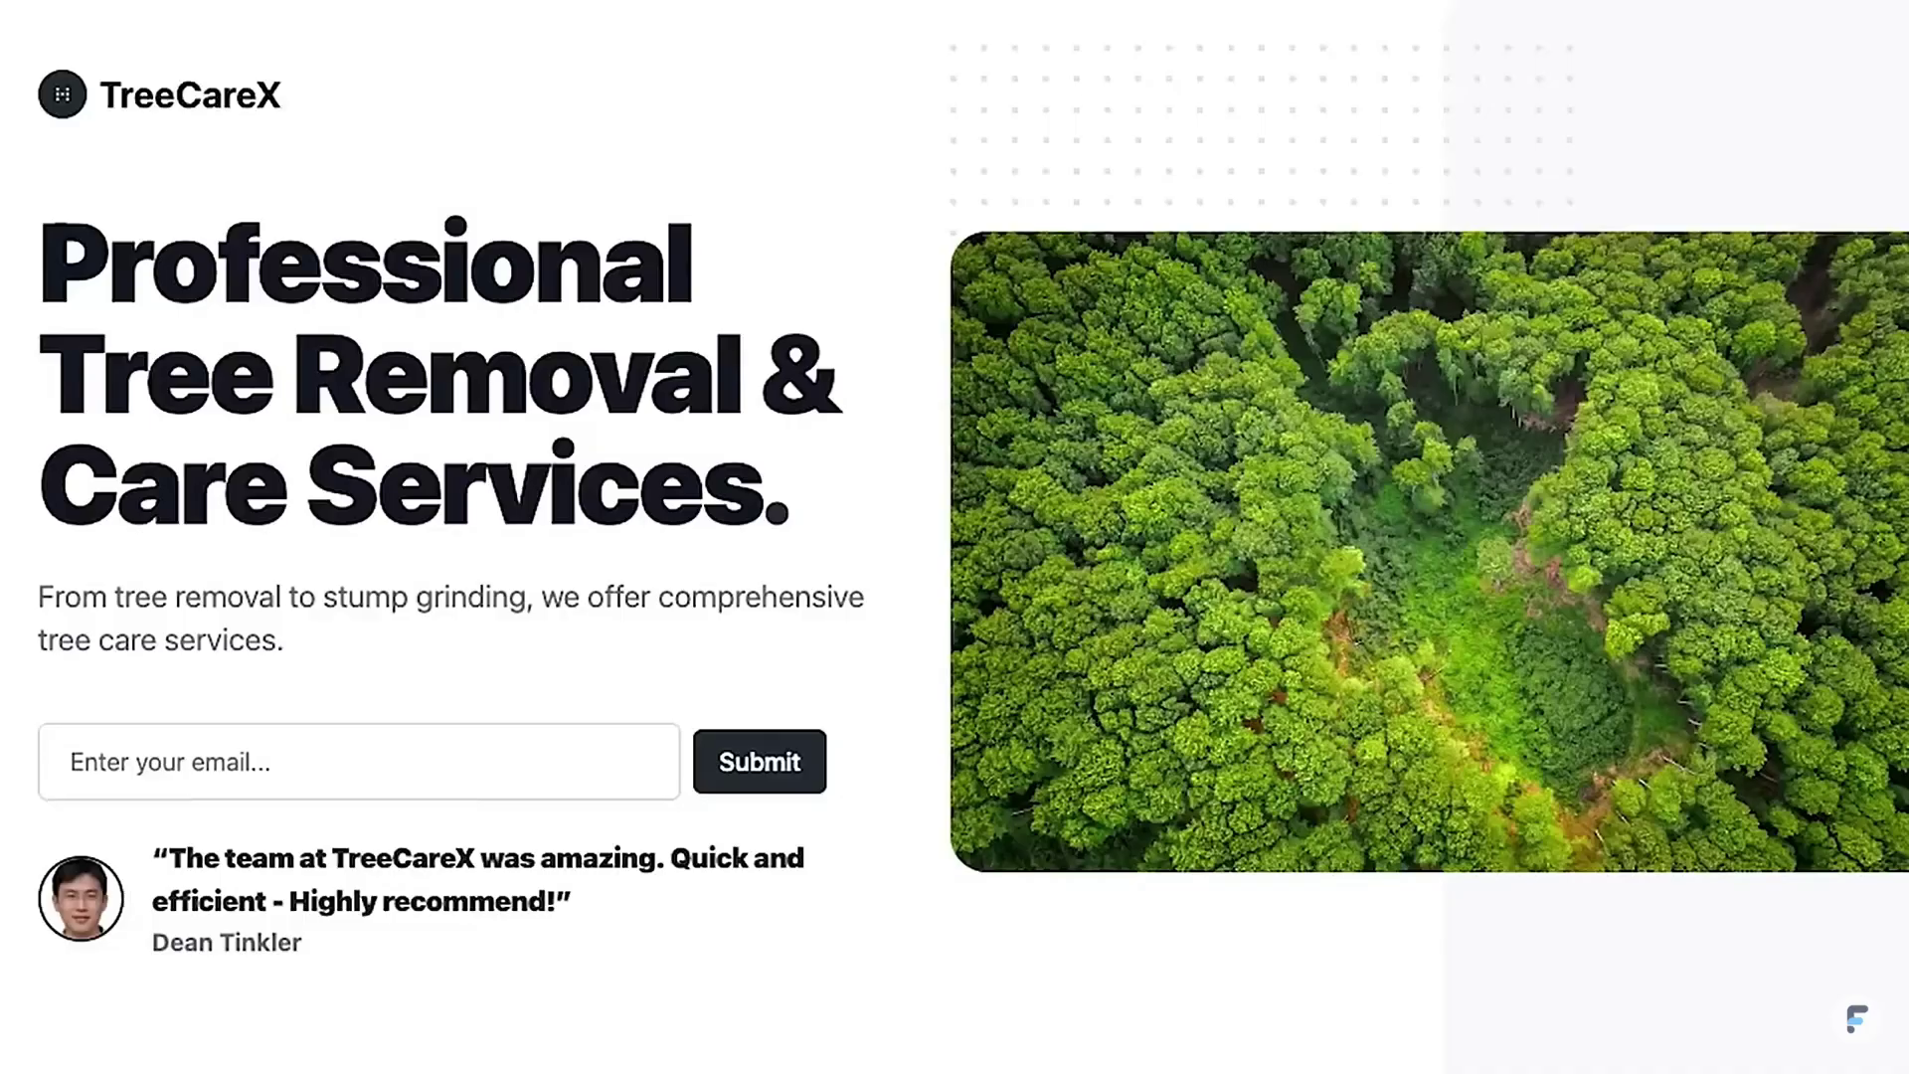
pyautogui.scroll(-10, 954, 537)
pyautogui.scroll(-15, 955, 537)
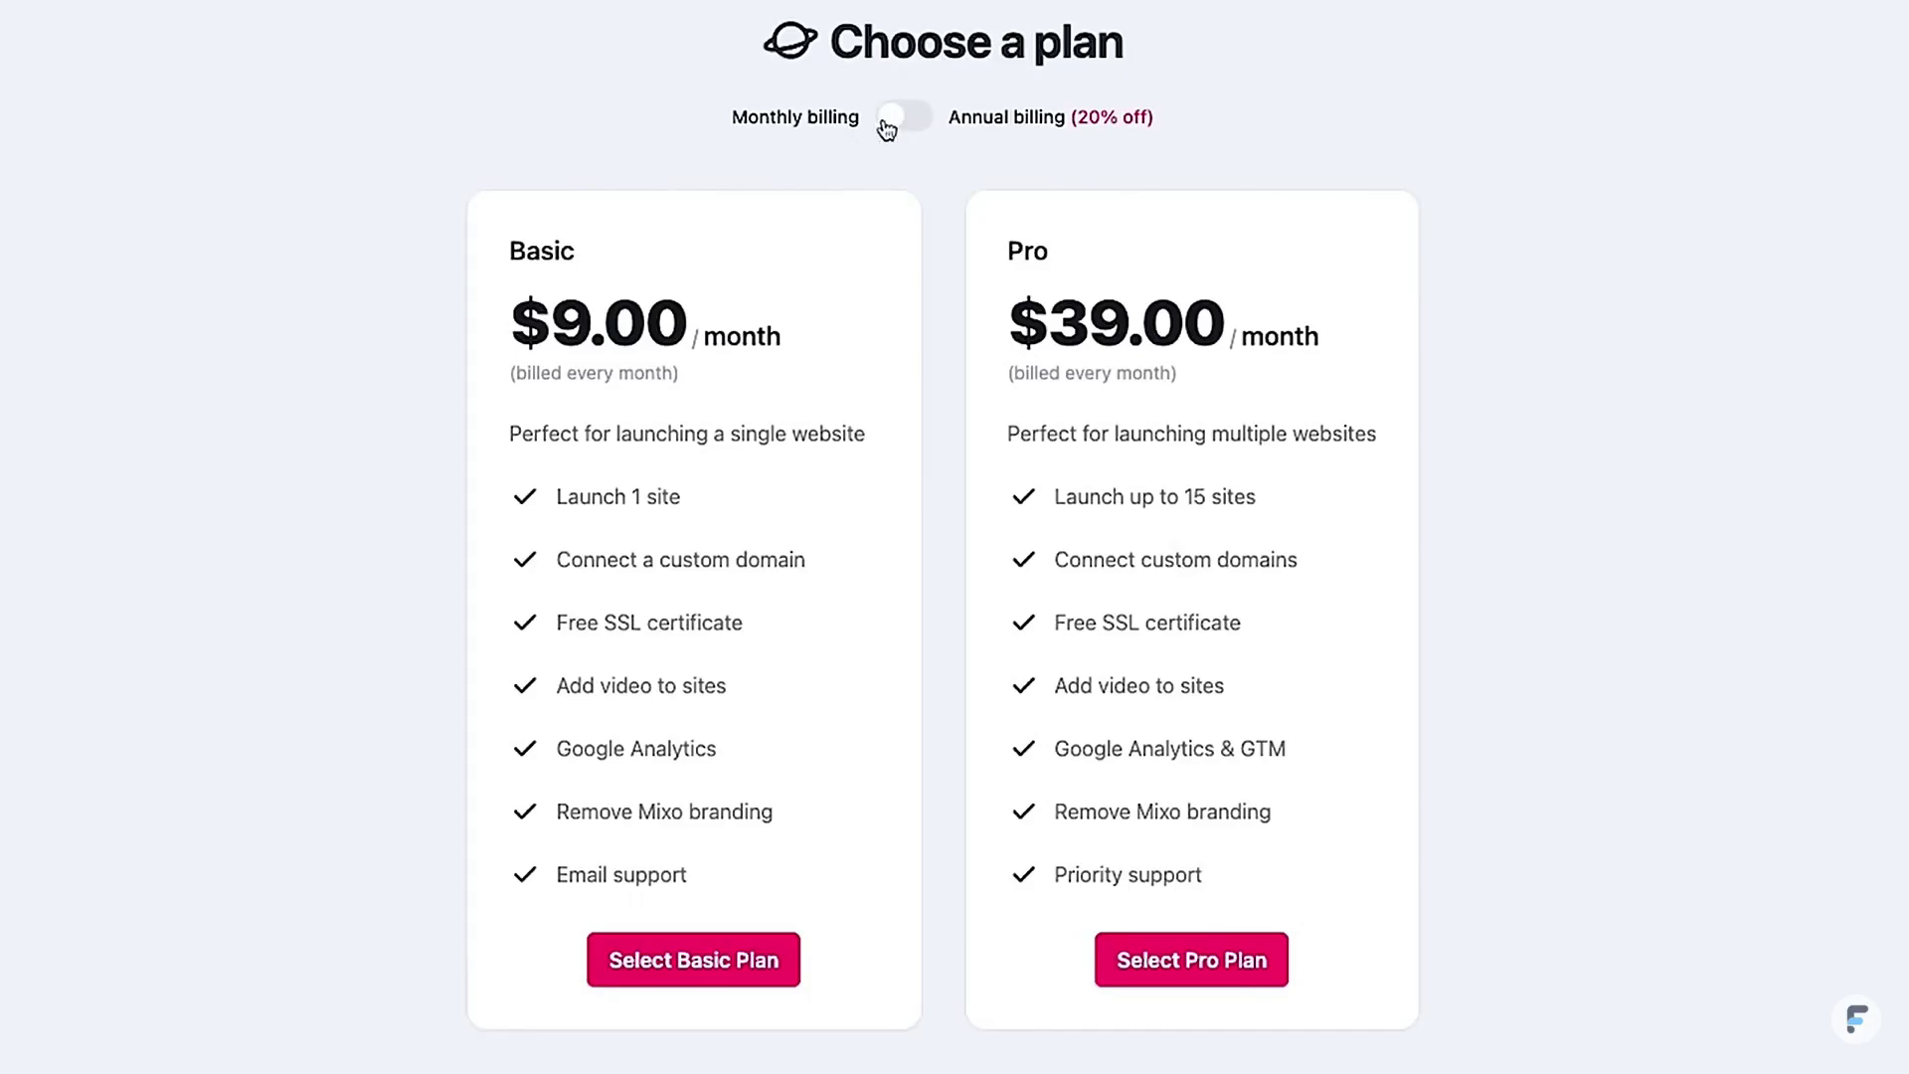
# Switch the Basic and Pro plan pricing to annual billing.
pyautogui.click(891, 120)
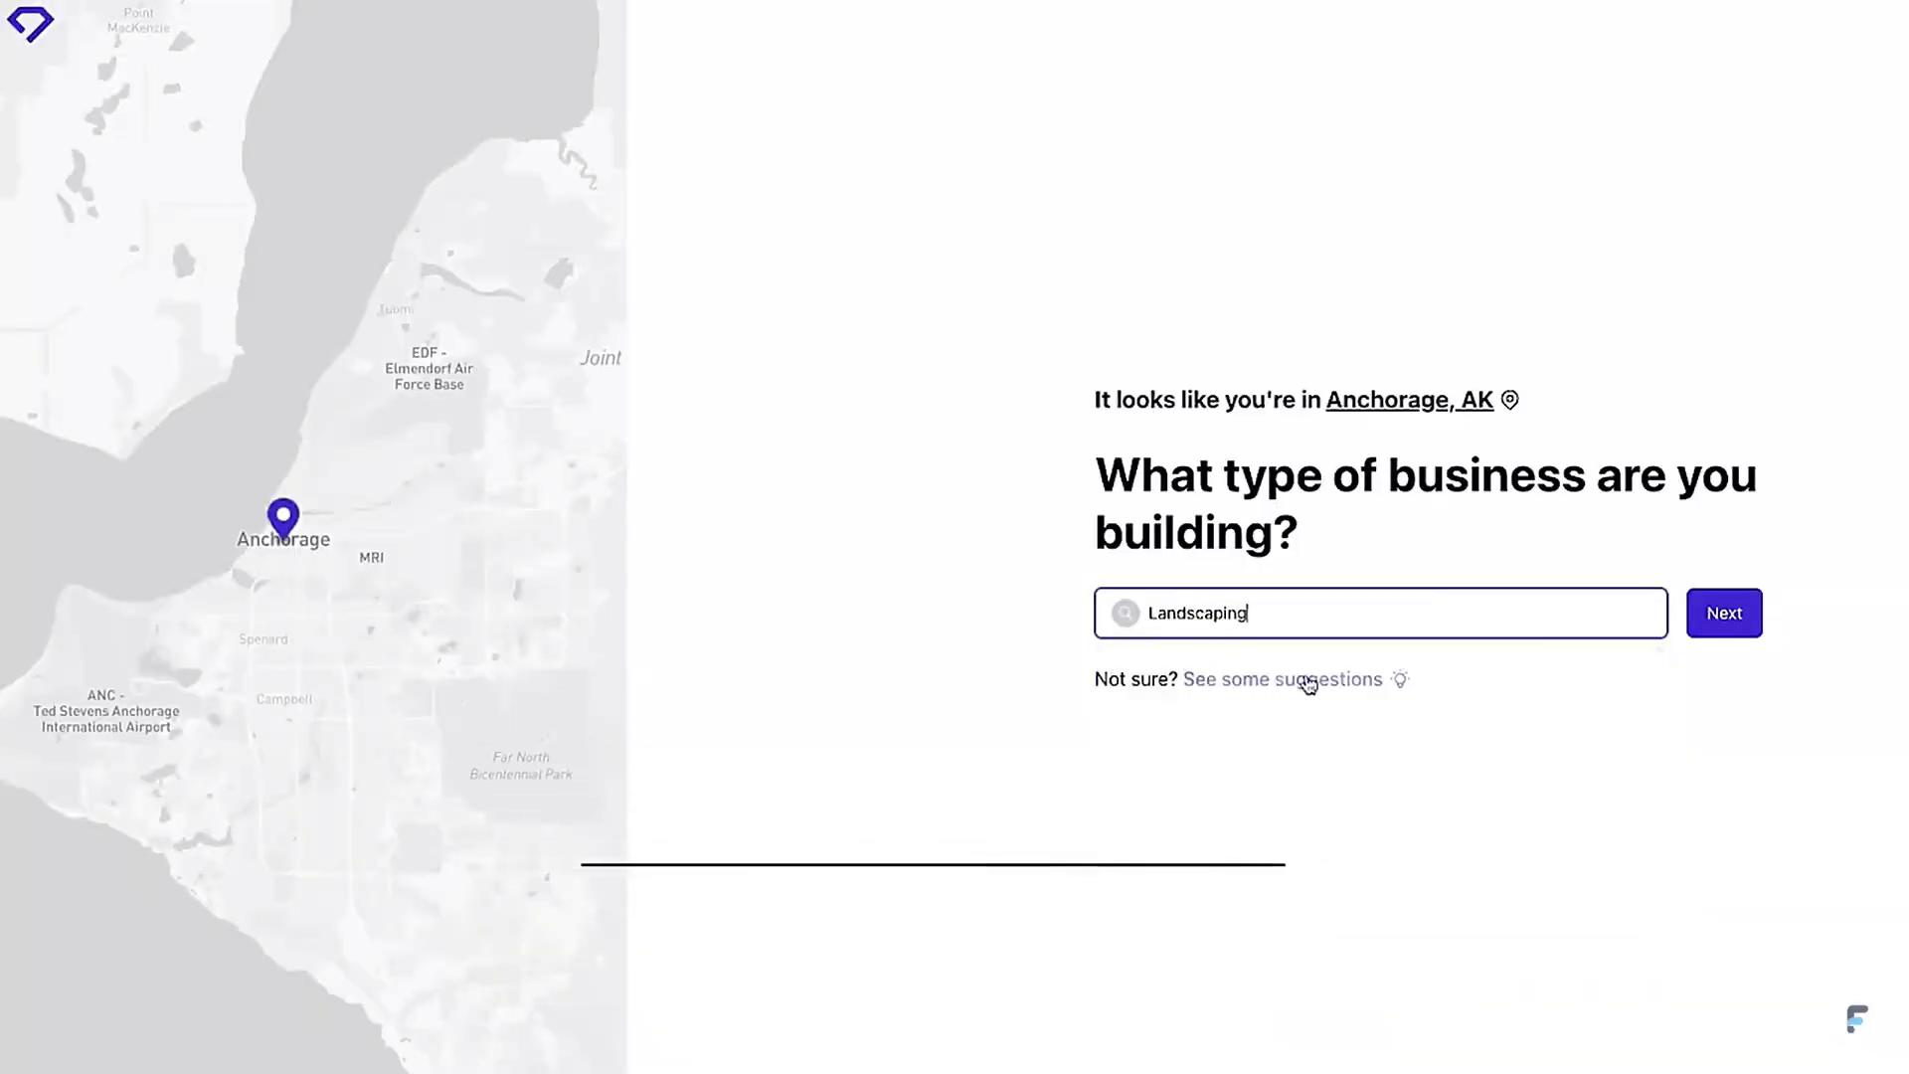
# In the location-based site builder, submit Landscaping as the business type for Anchorage, AK and view the generated site's contact section.
pyautogui.click(1735, 624)
pyautogui.click(1293, 682)
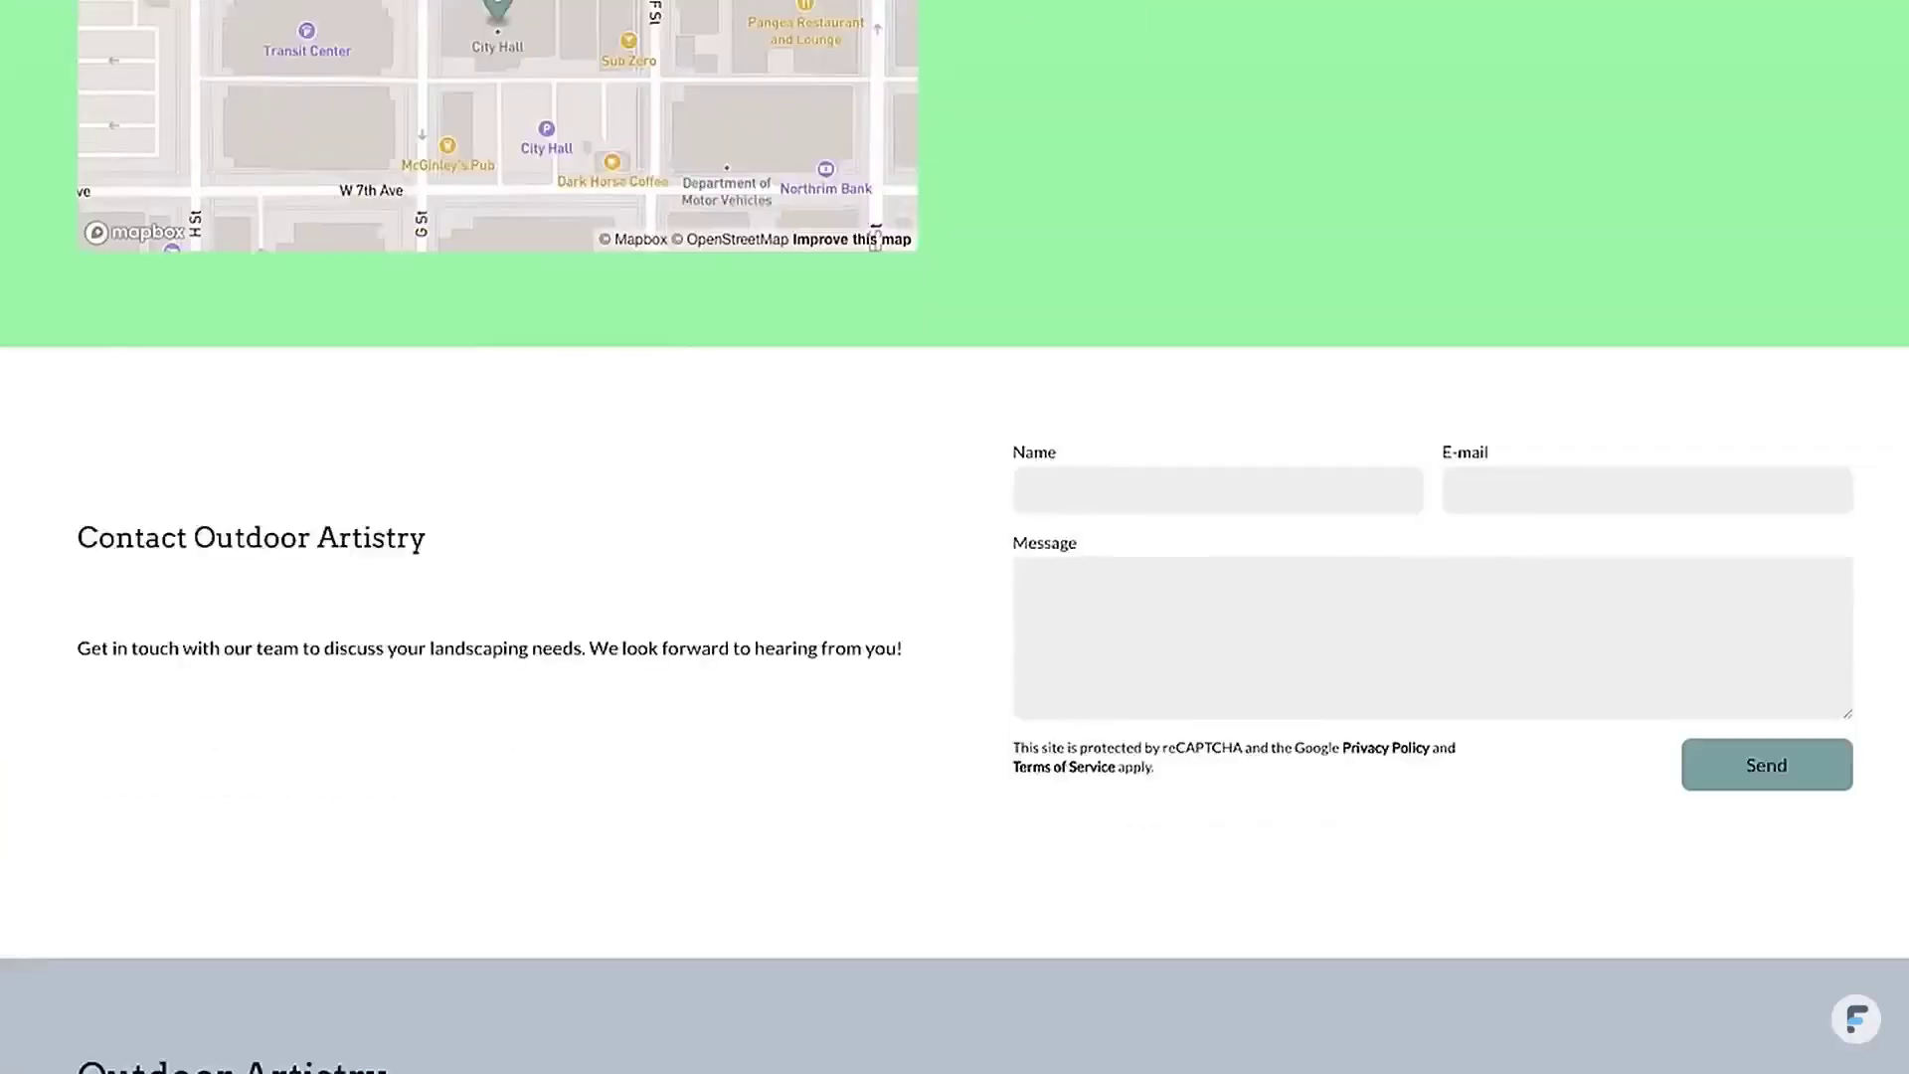
pyautogui.scroll(-8, 1667, 445)
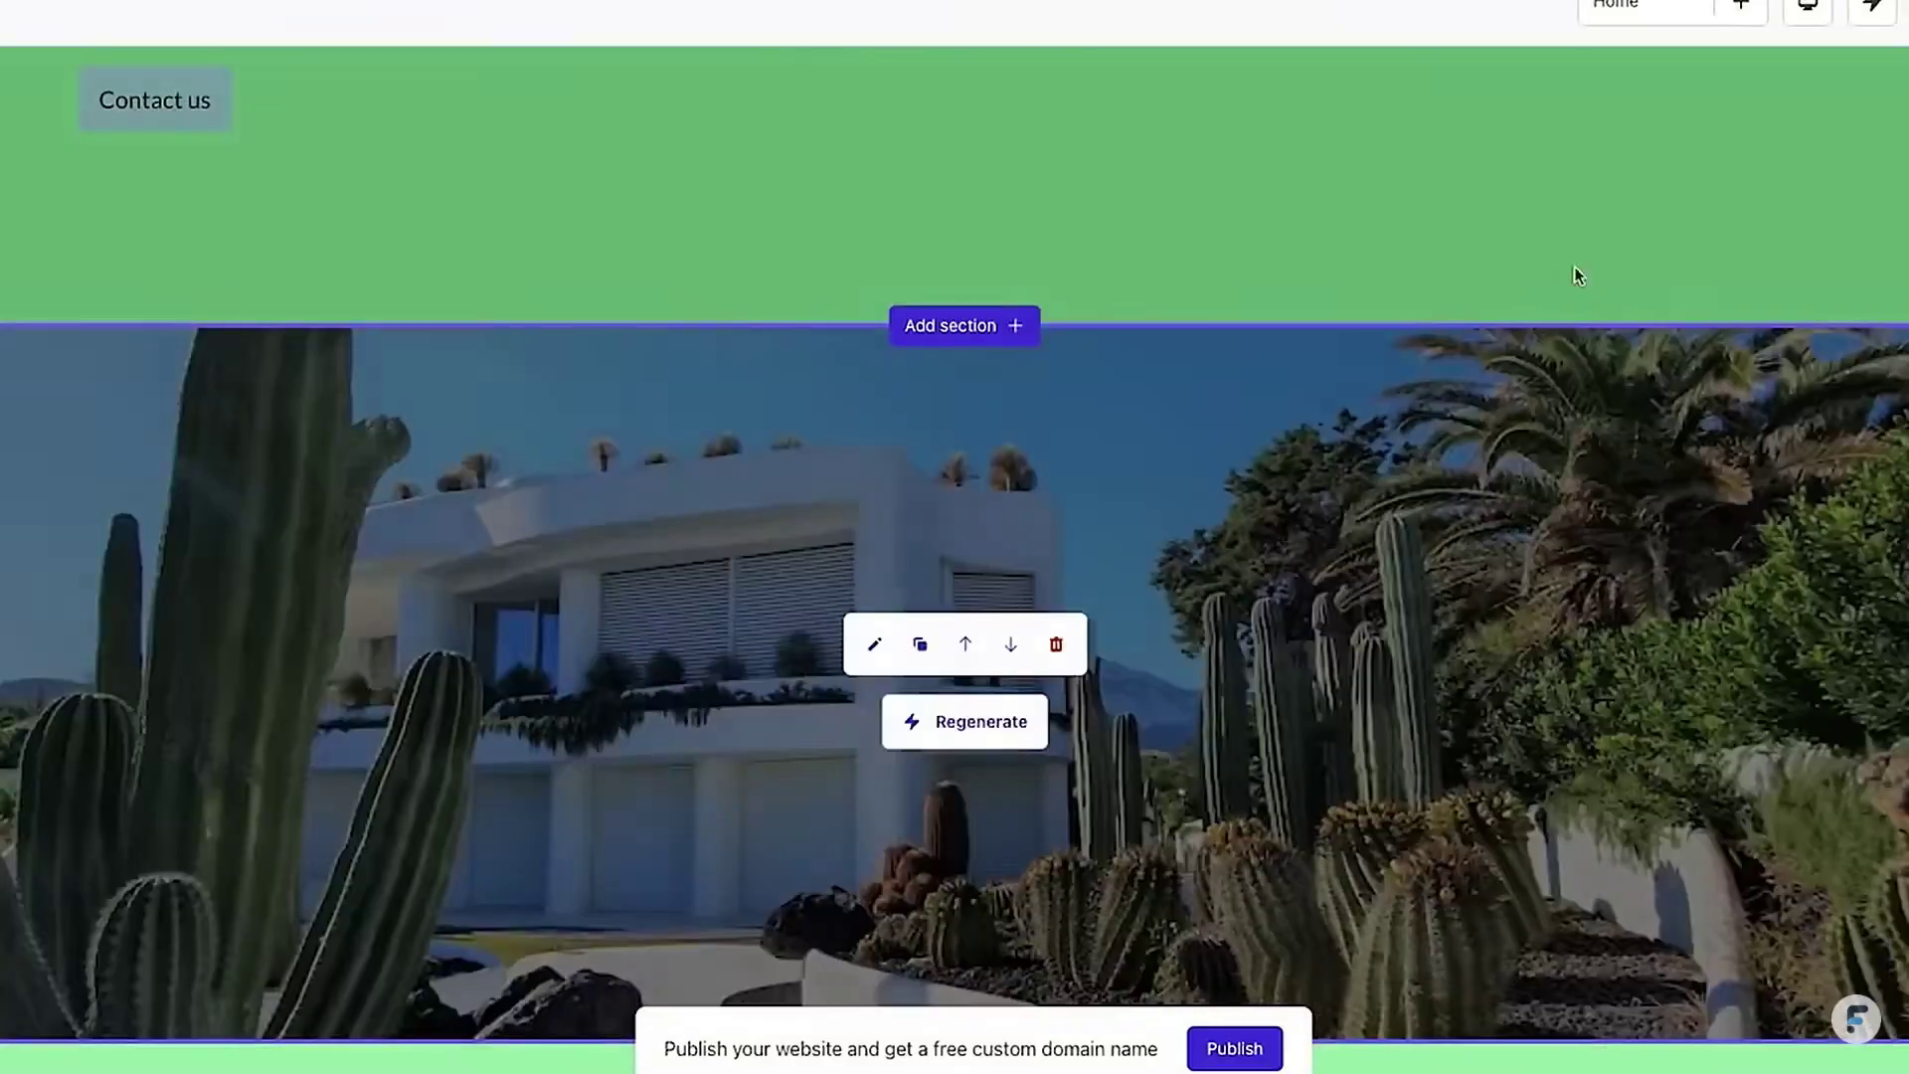
# Regenerate the full-width image section above About us twice to get a different landscaping photo.
pyautogui.scroll(7, 1578, 275)
pyautogui.scroll(-7, 981, 609)
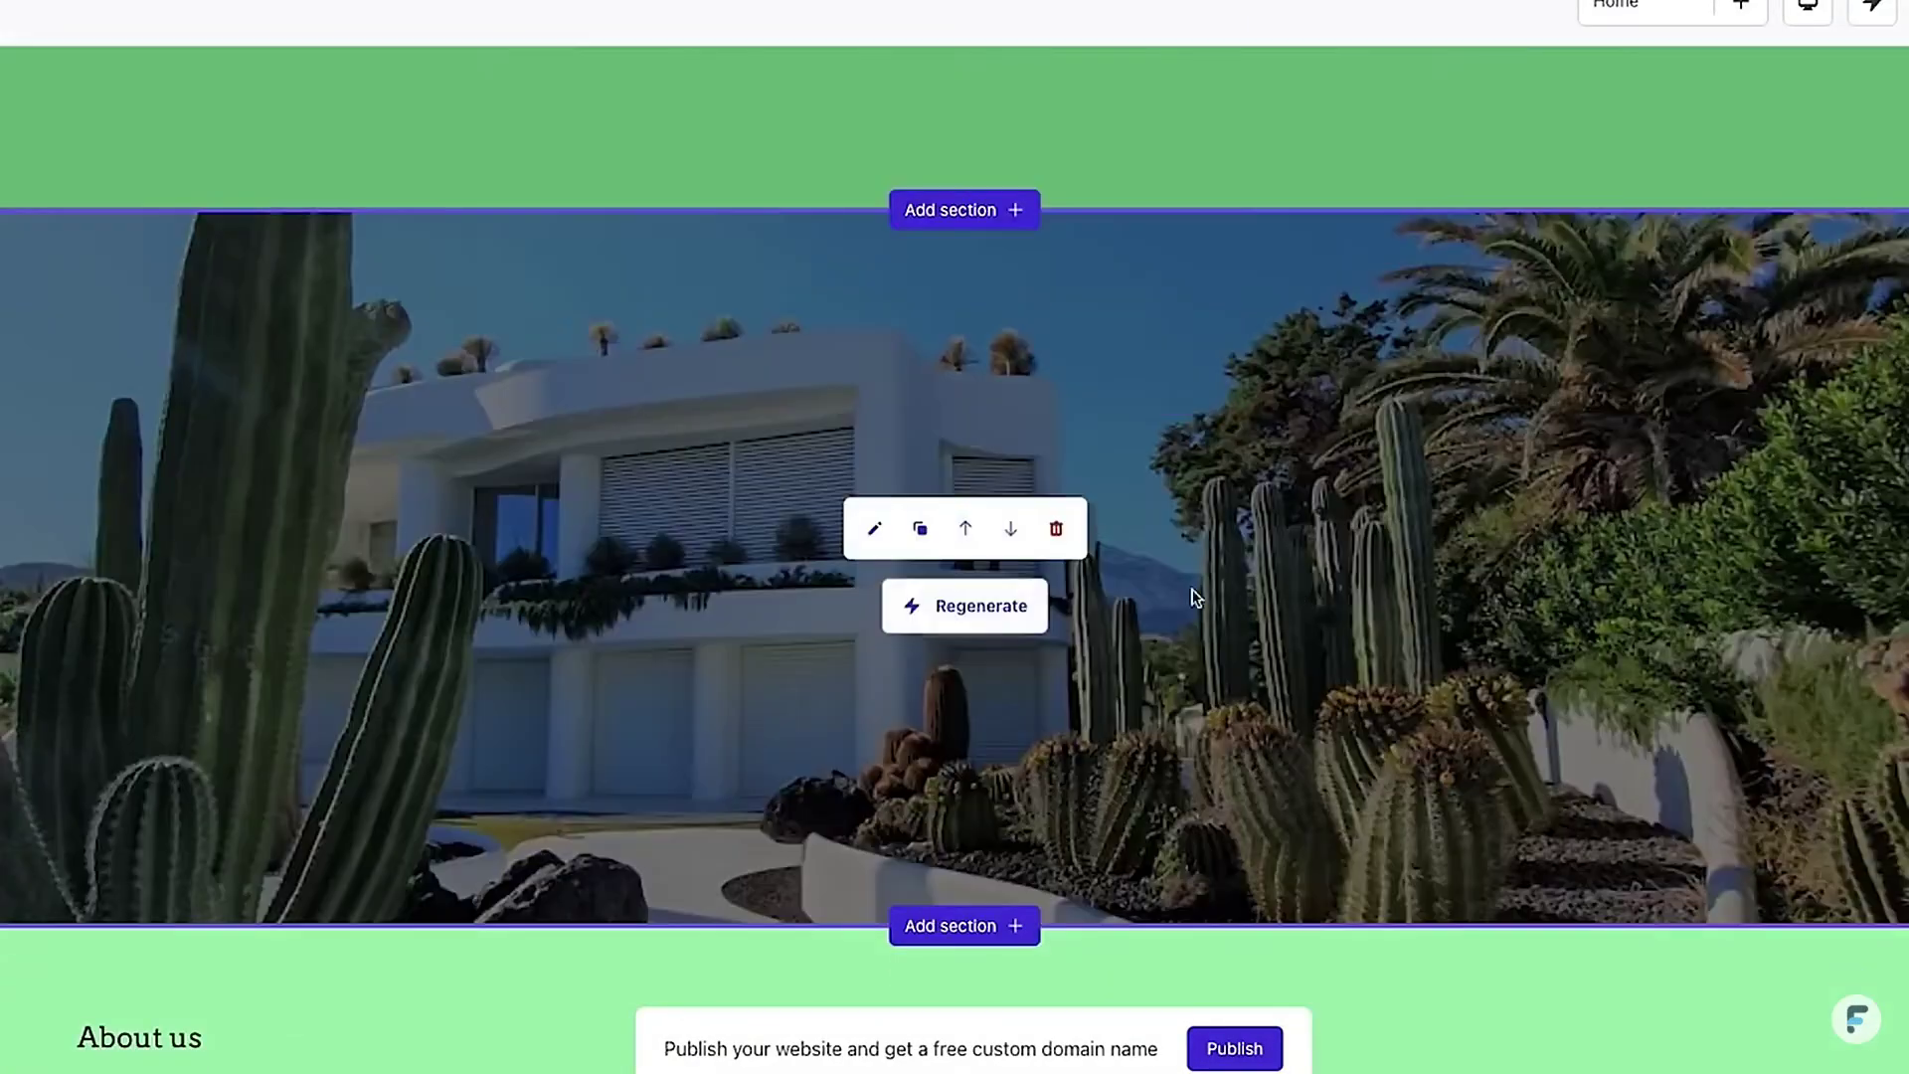
pyautogui.click(981, 605)
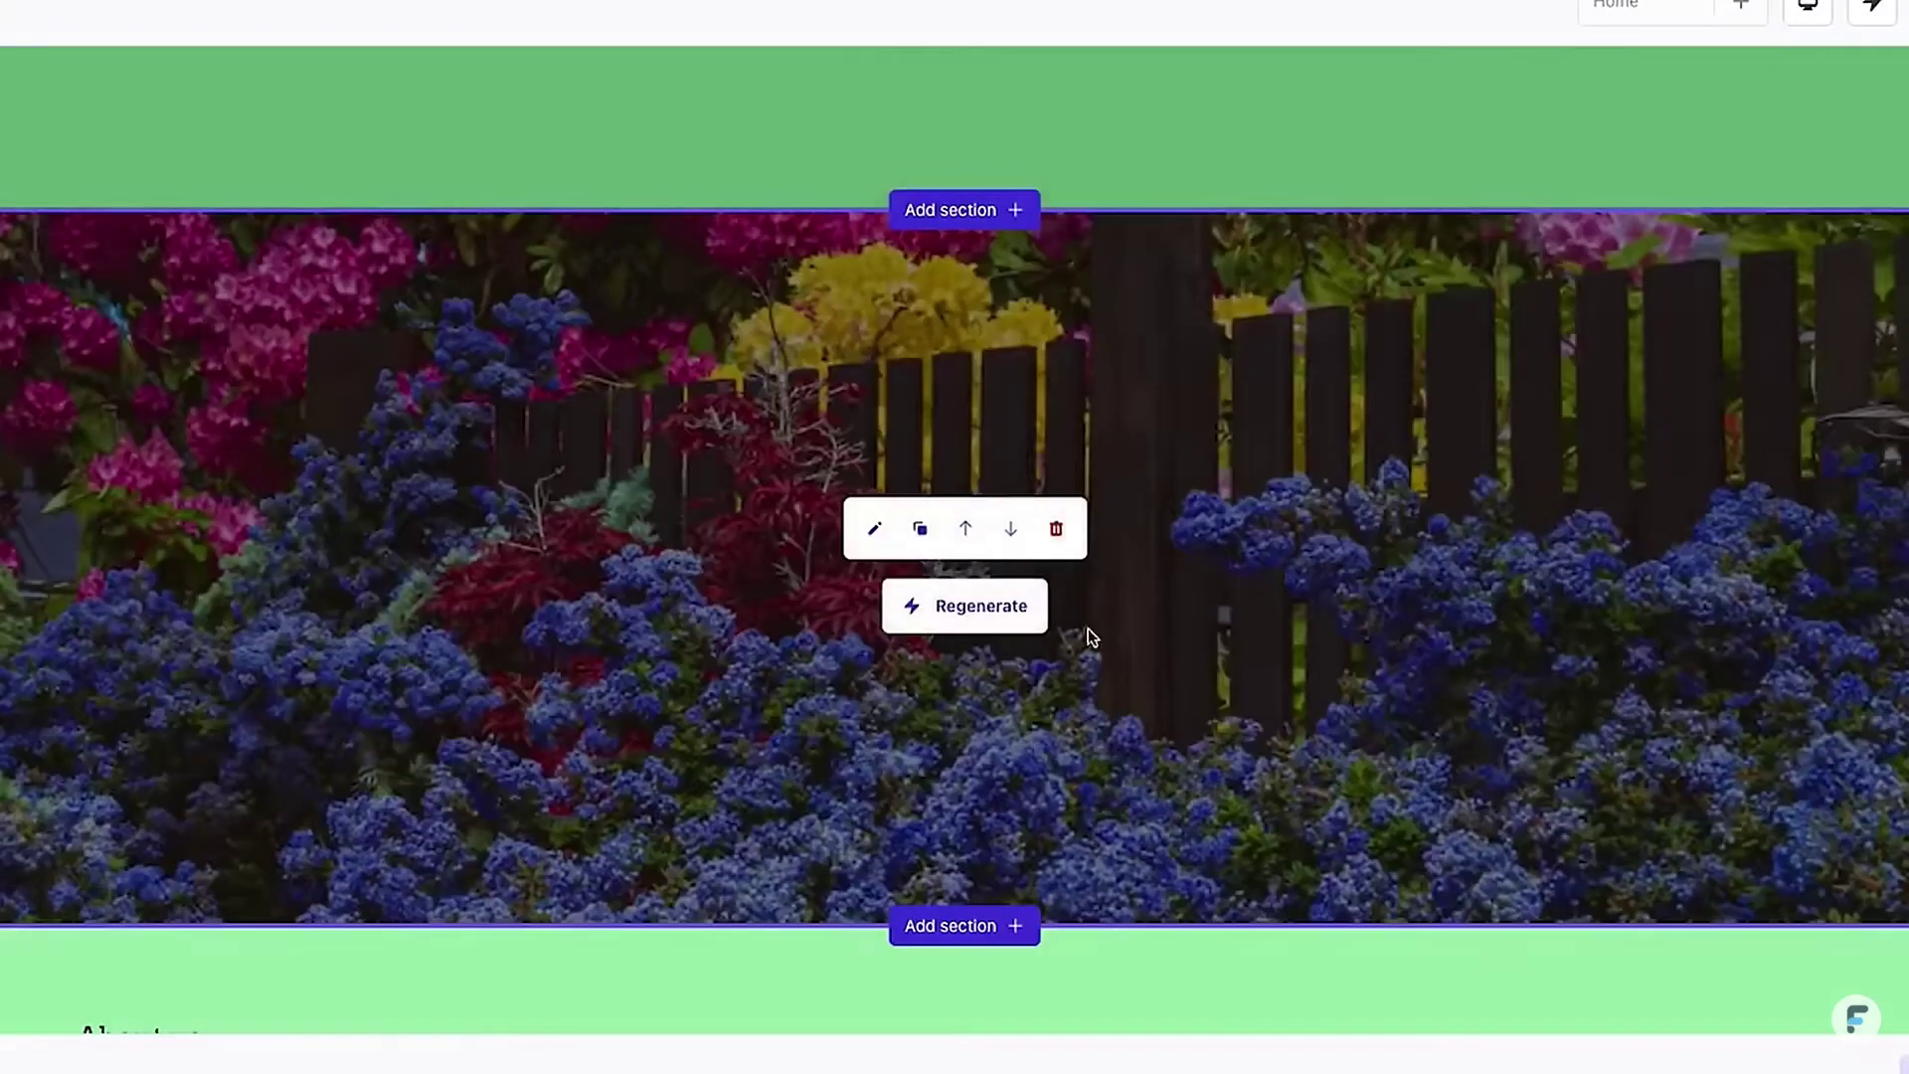
pyautogui.scroll(6, 1537, 117)
pyautogui.click(1001, 553)
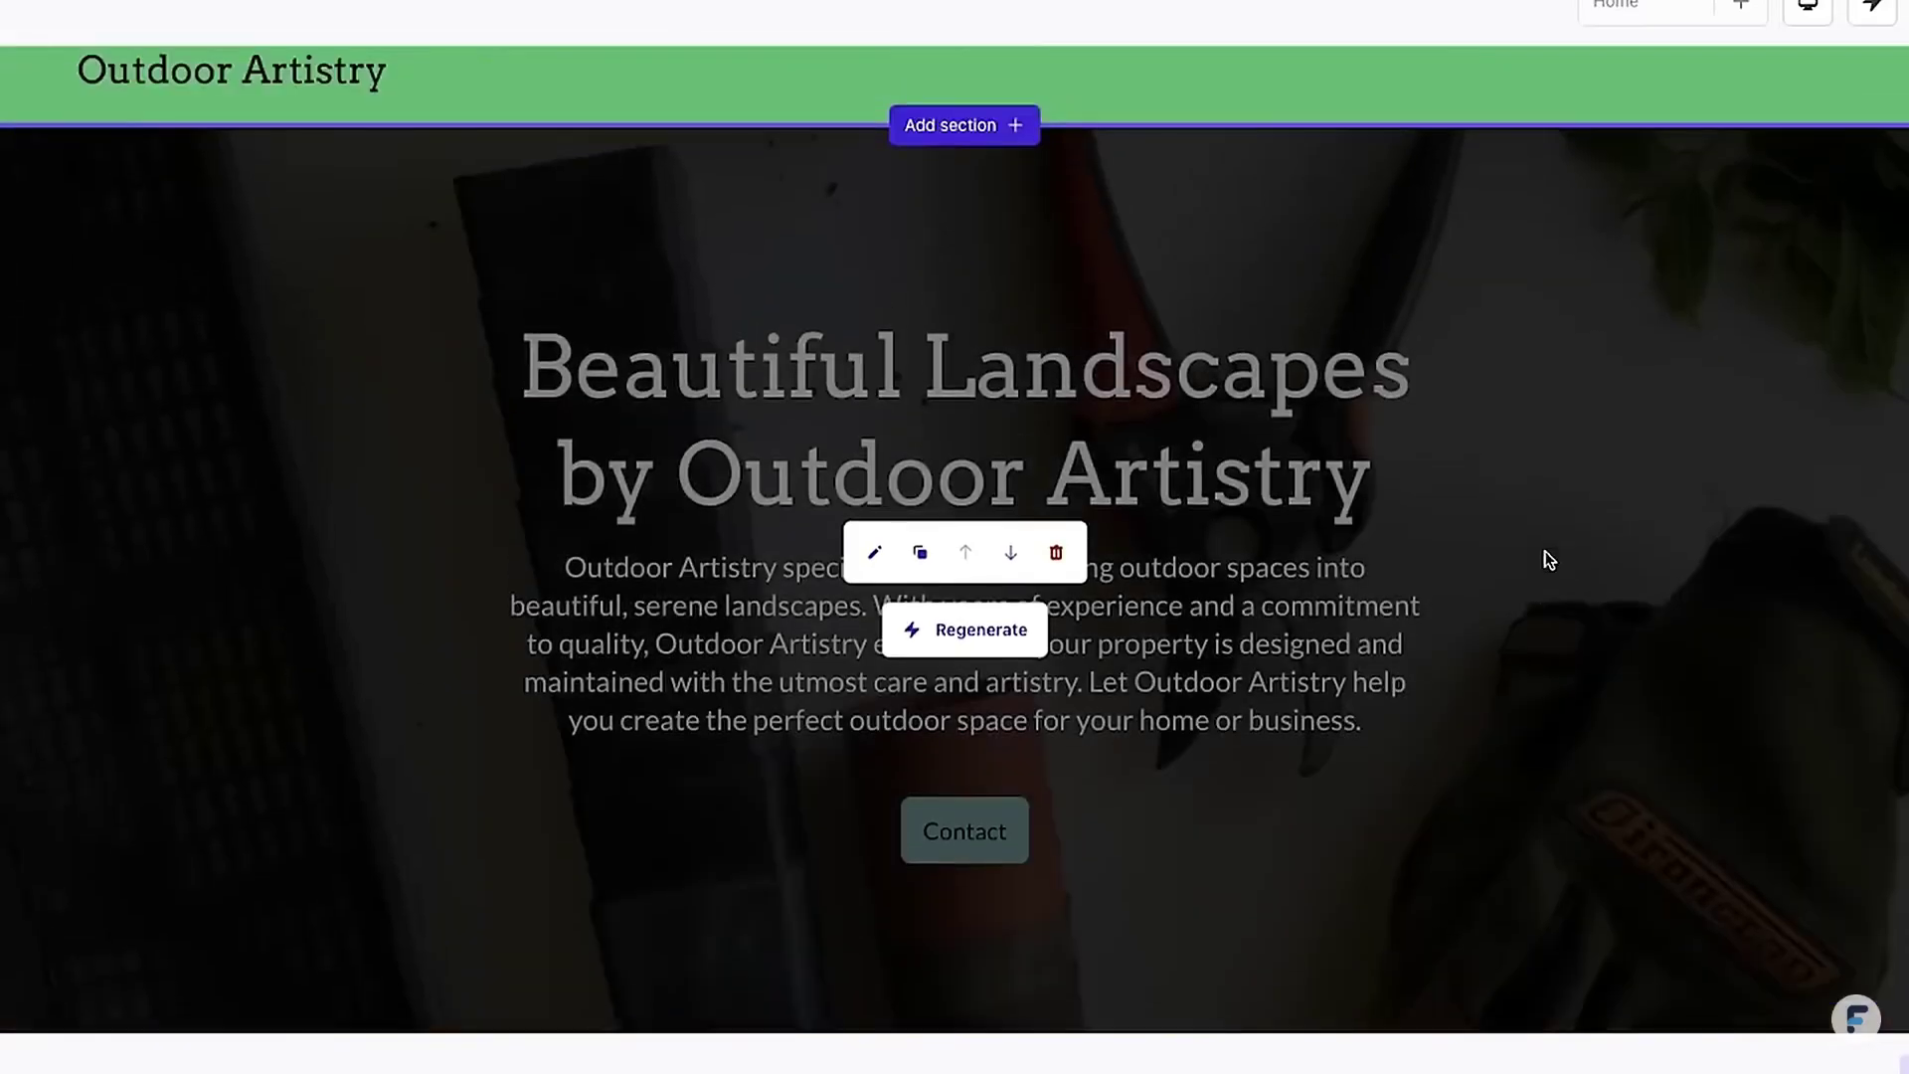
# Review the Outdoor Artistry site from the hero banner through About us and Our Services.
pyautogui.scroll(-1, 1481, 656)
pyautogui.scroll(-10, 954, 537)
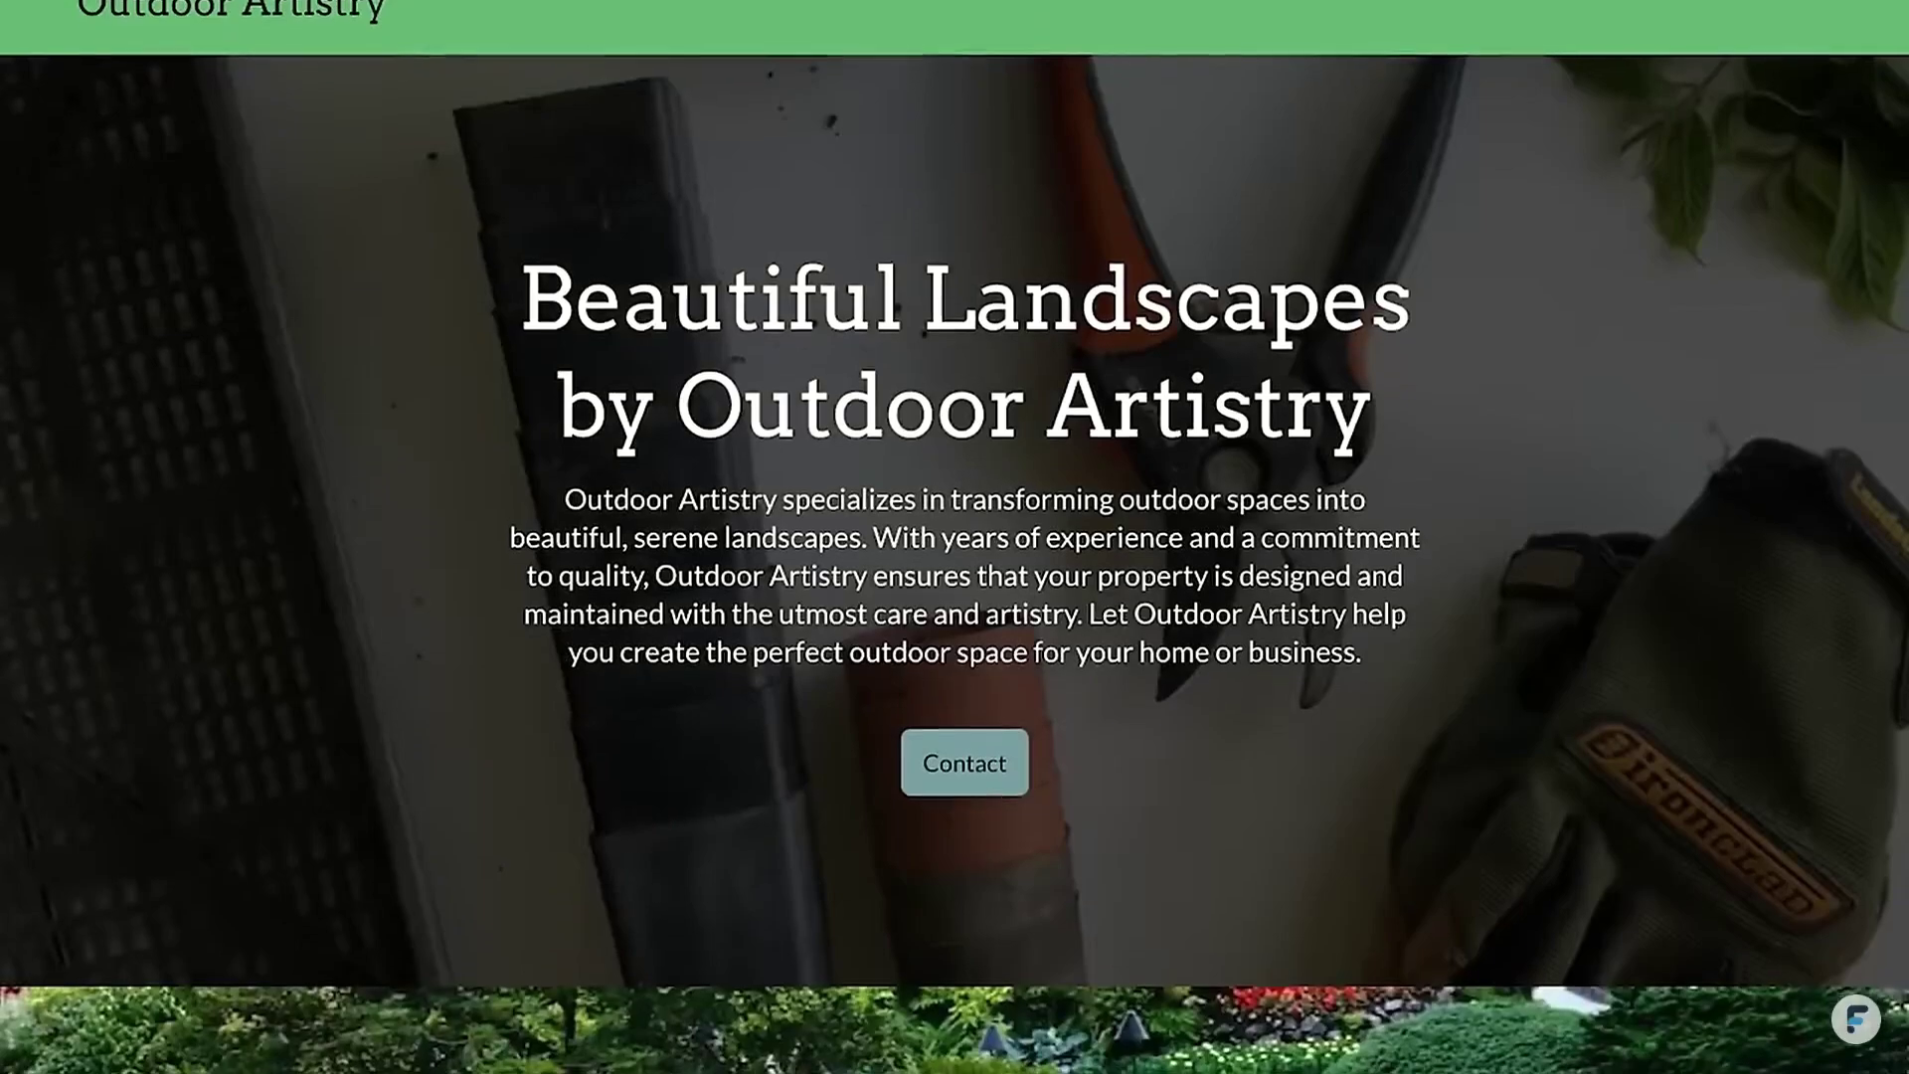
pyautogui.scroll(-14, 955, 537)
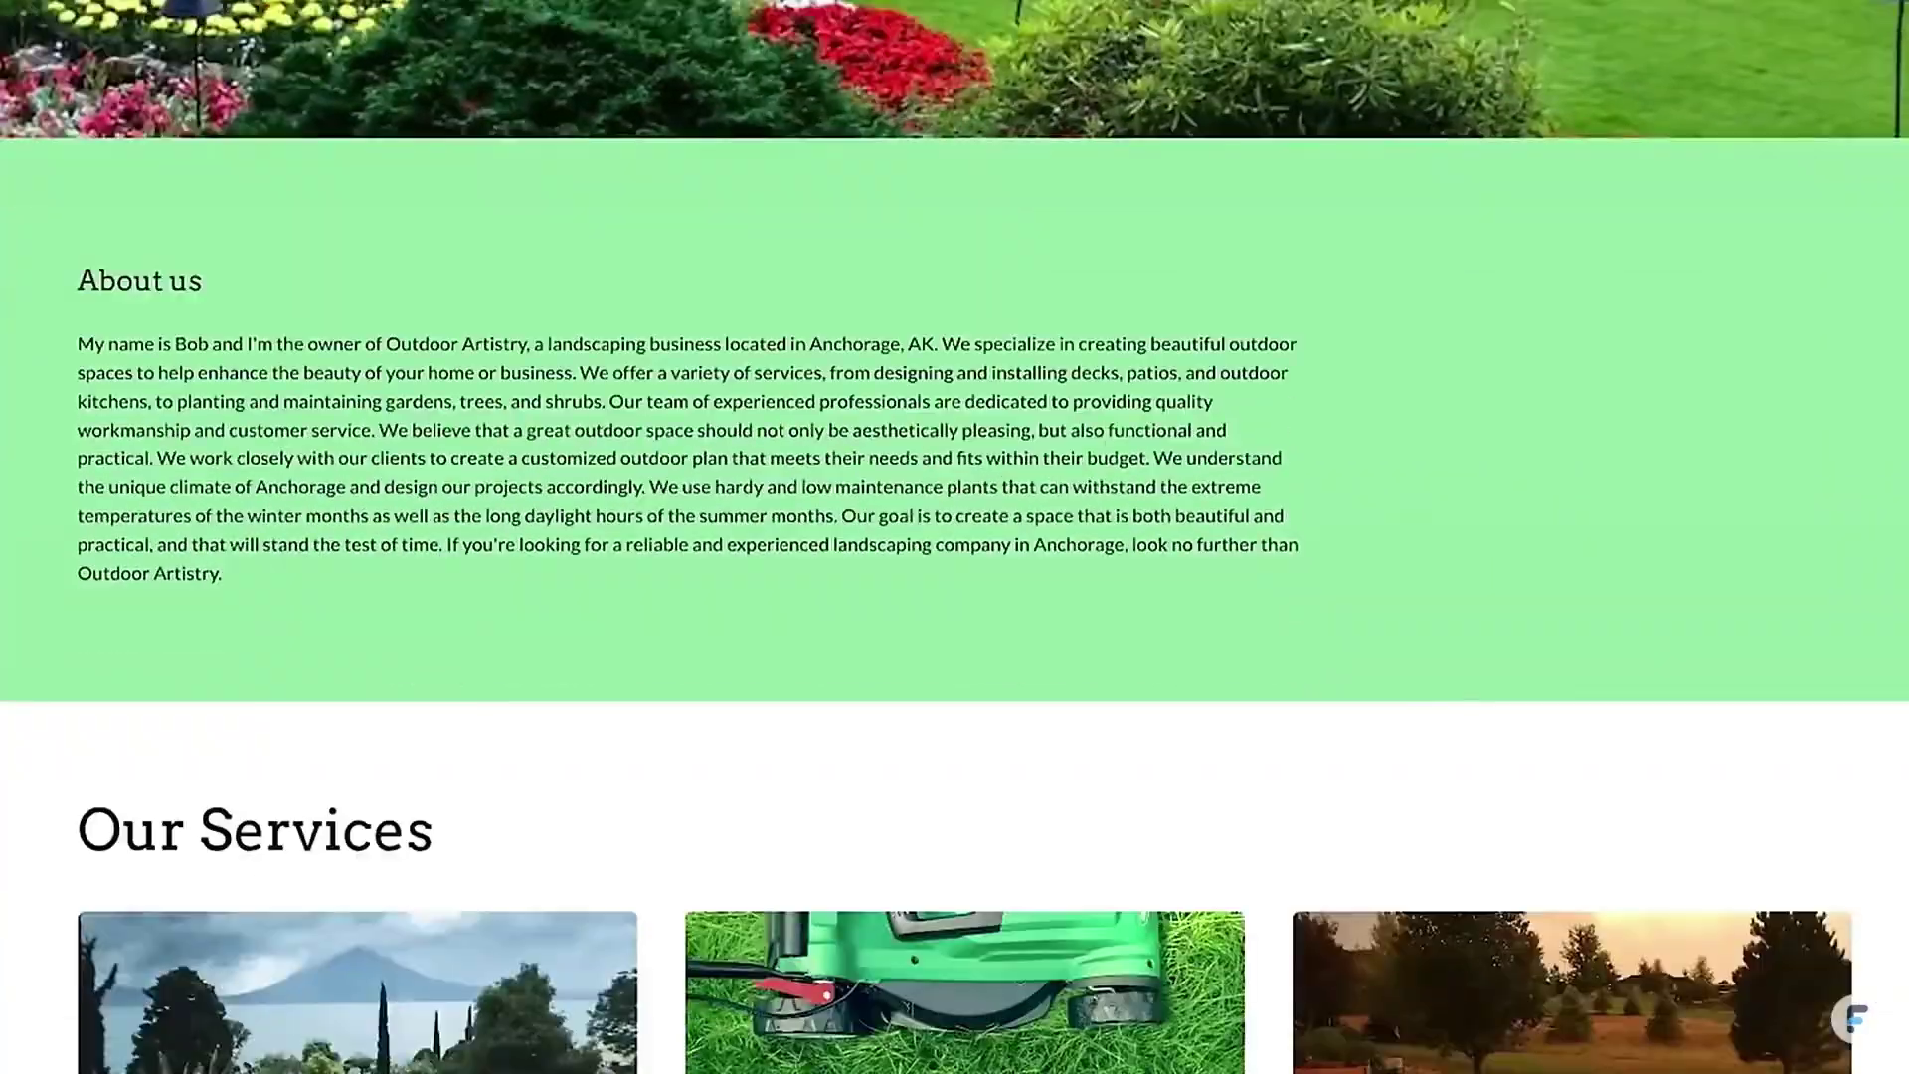
pyautogui.scroll(-17, 955, 537)
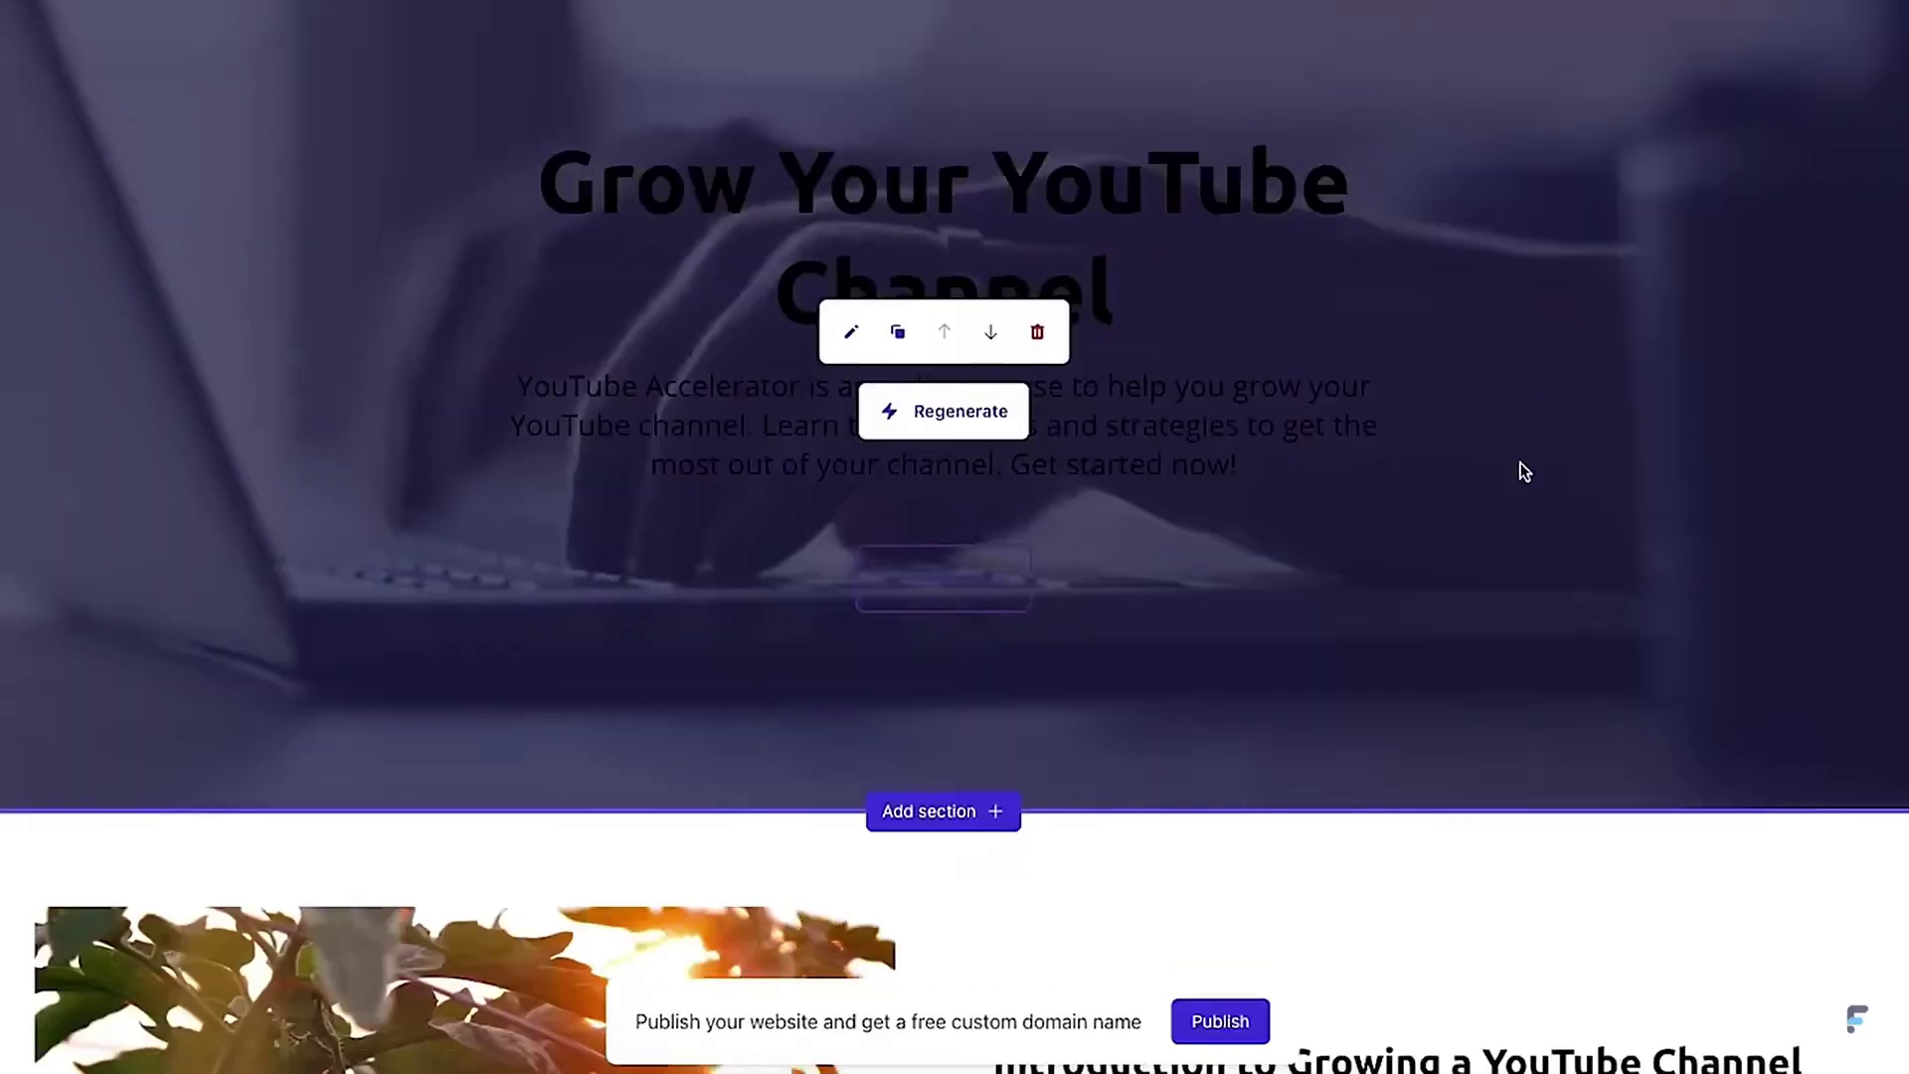
# Replace the tomato plant image in the "Introduction to Growing a YouTube Channel" section with the Unsplash photo of a light-coloured phone showing the YouTube logo.
pyautogui.scroll(-6, 1521, 473)
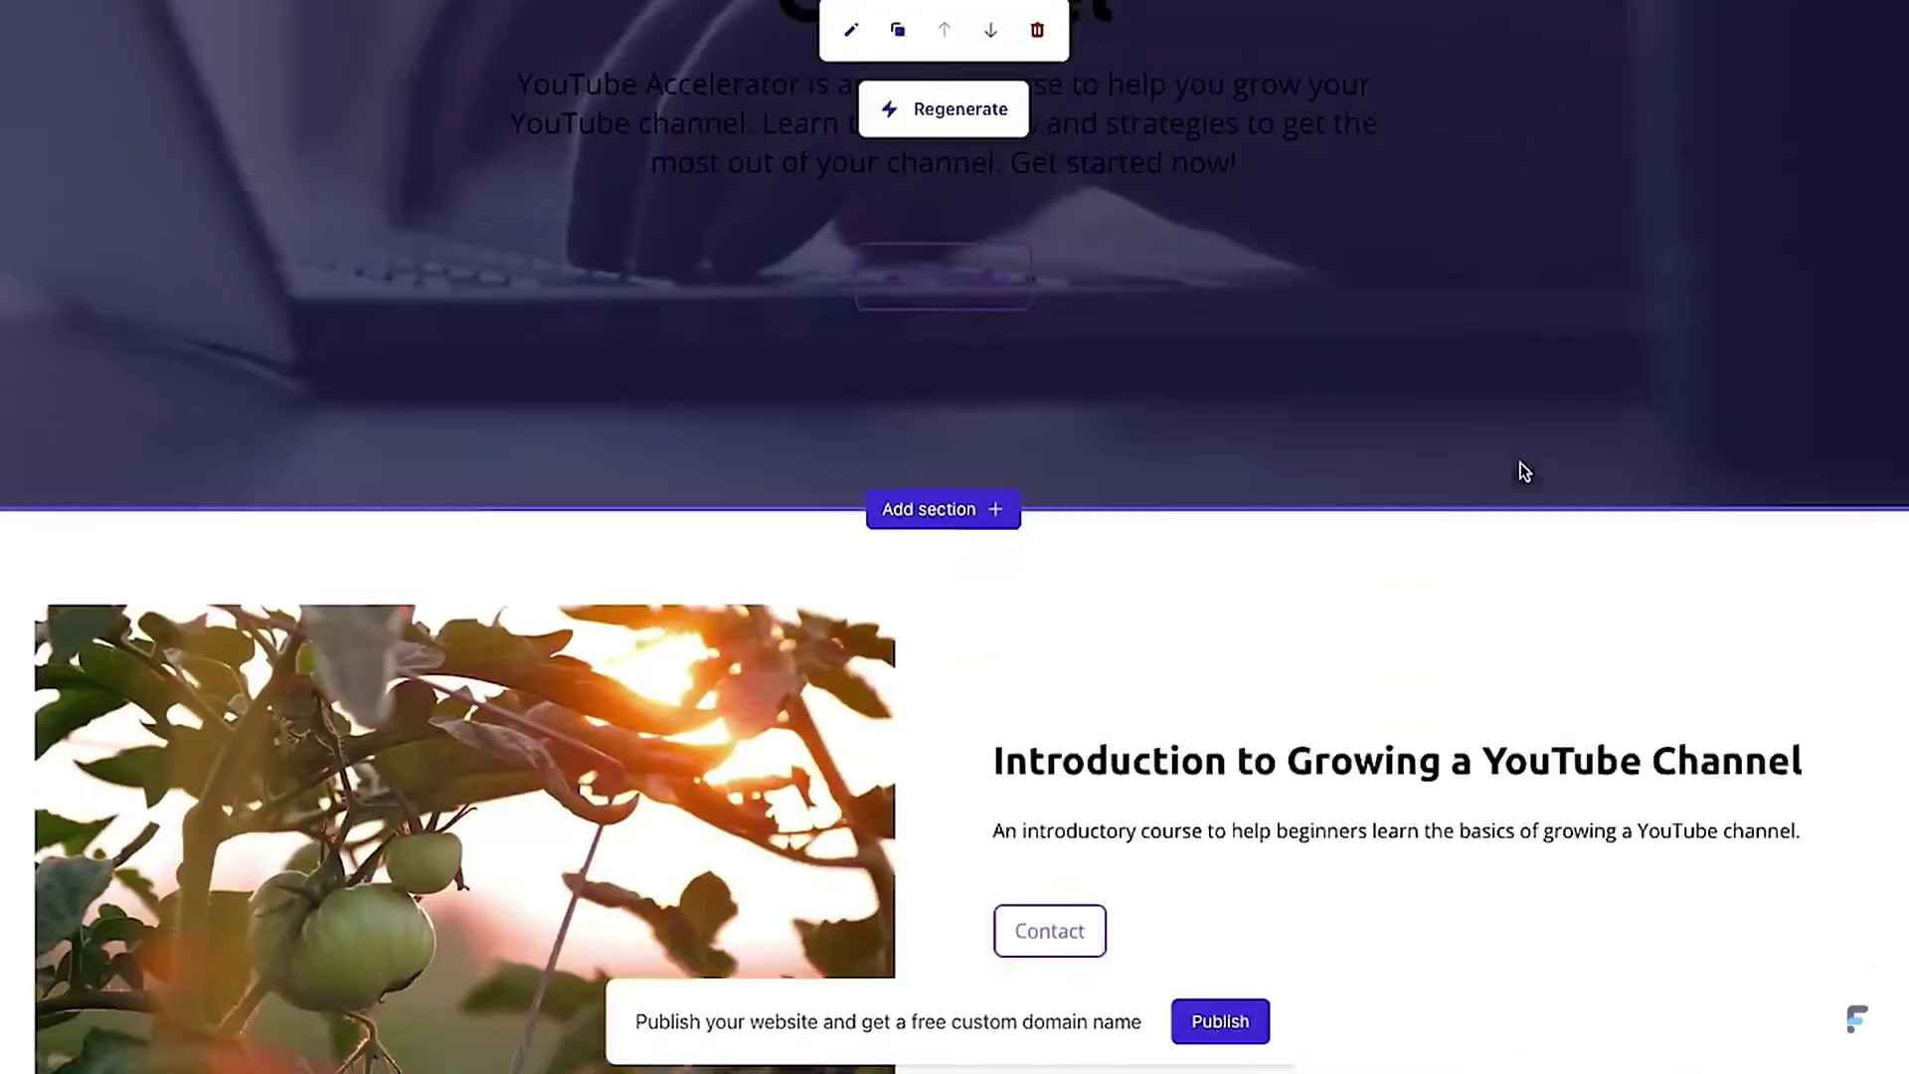
pyautogui.scroll(-7, 1517, 478)
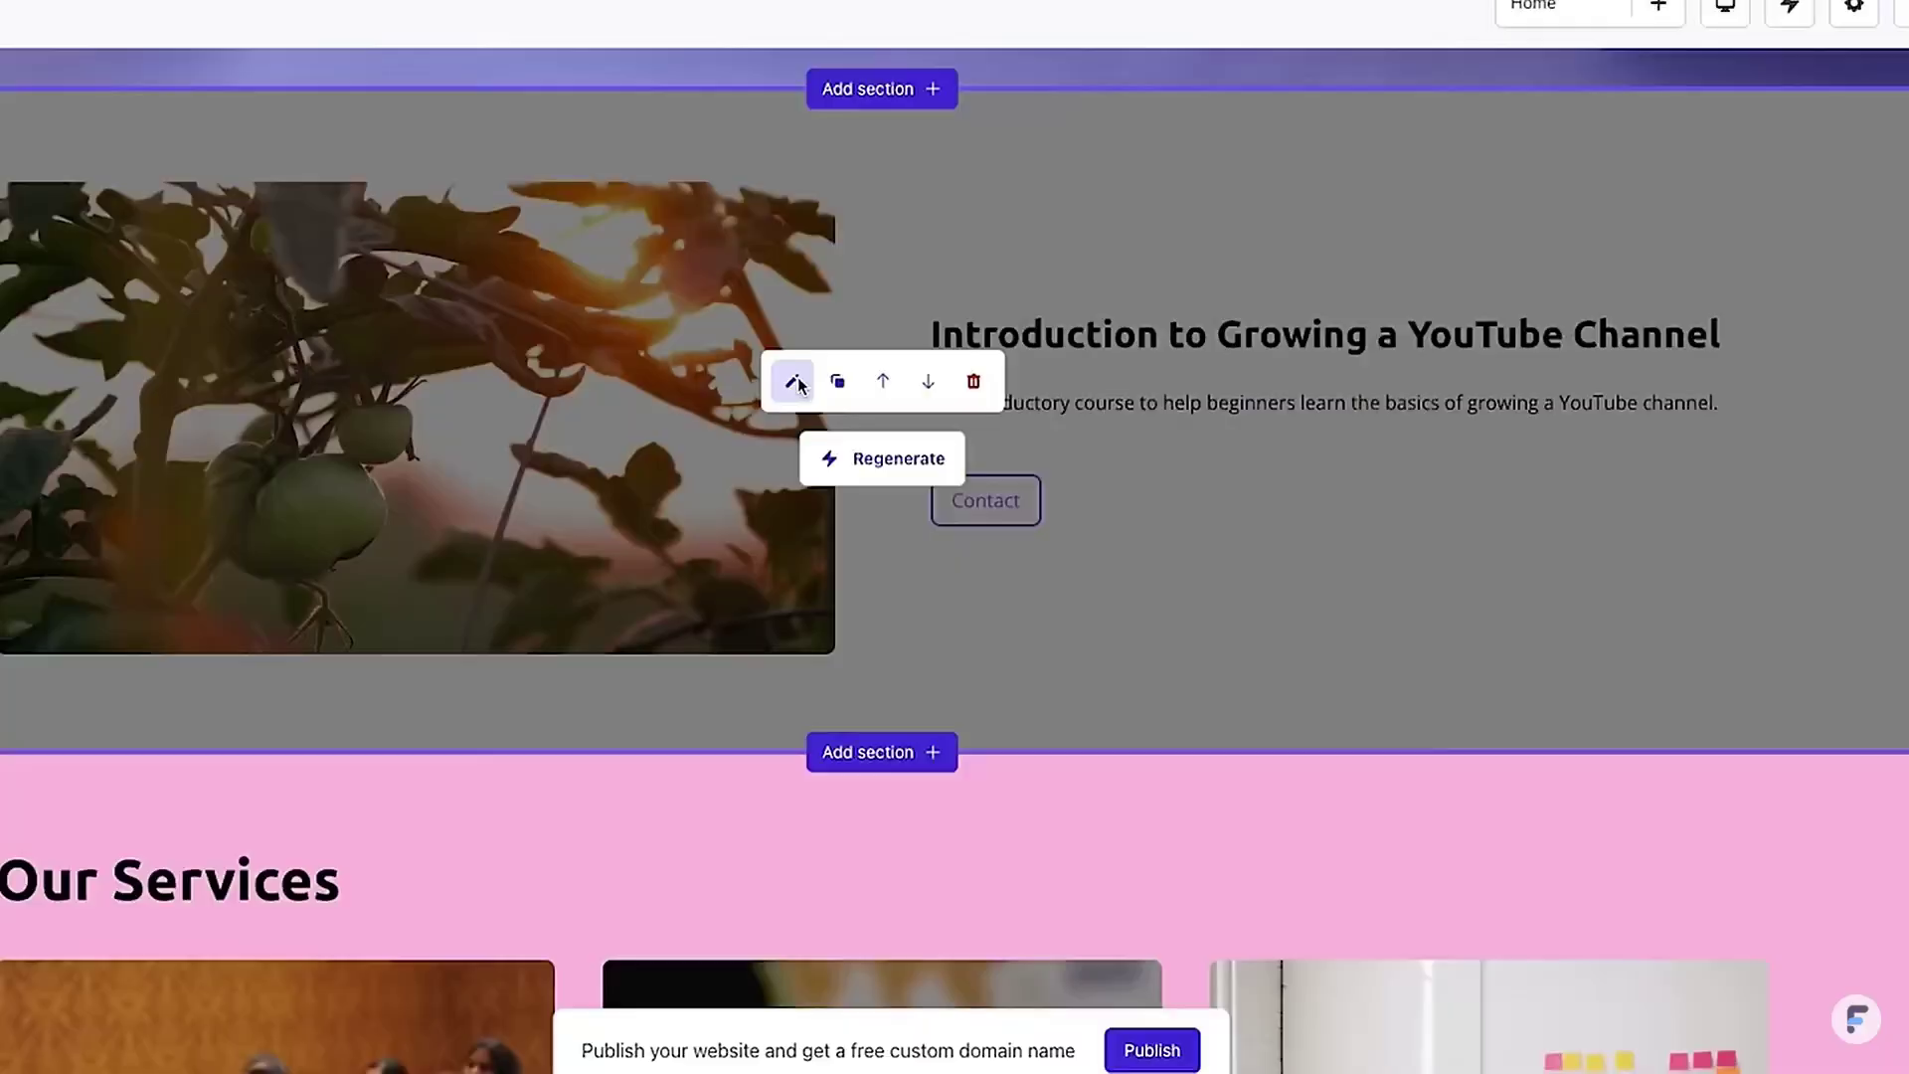
pyautogui.click(797, 384)
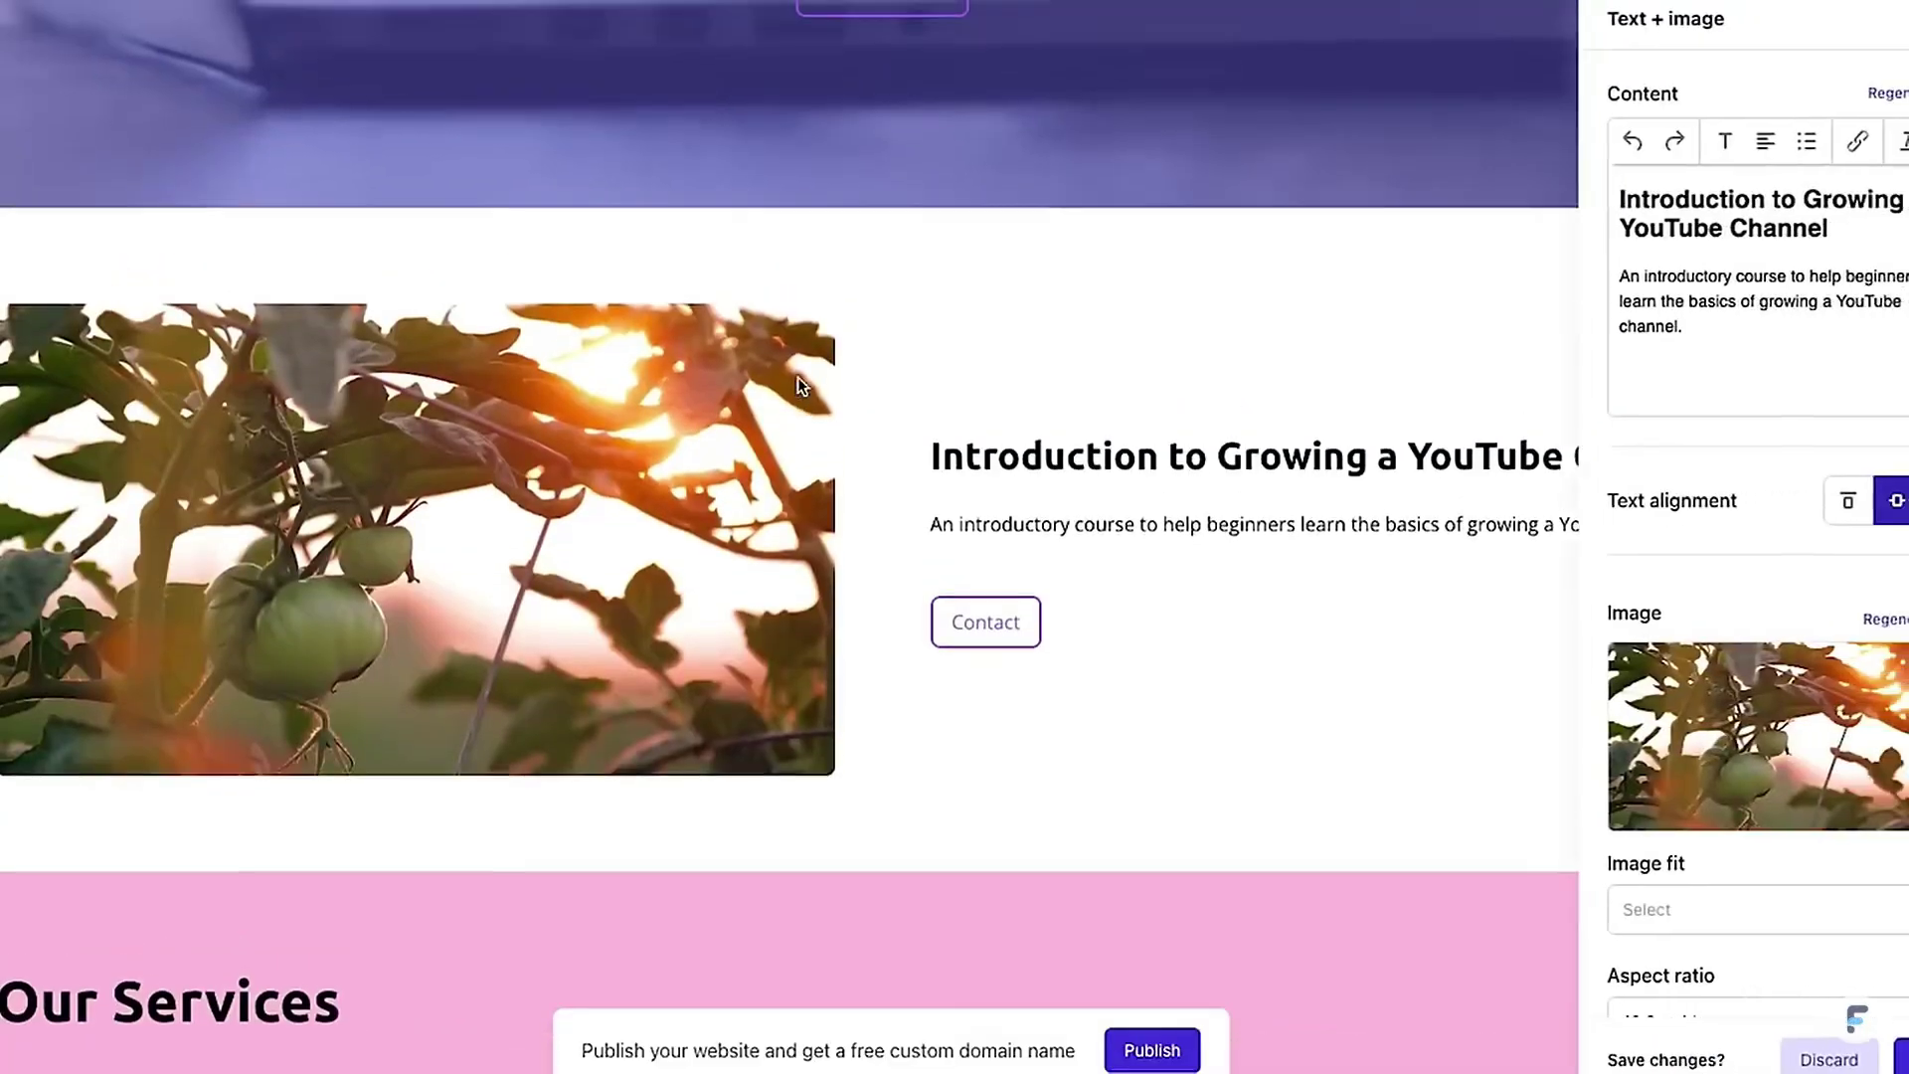
pyautogui.click(1661, 796)
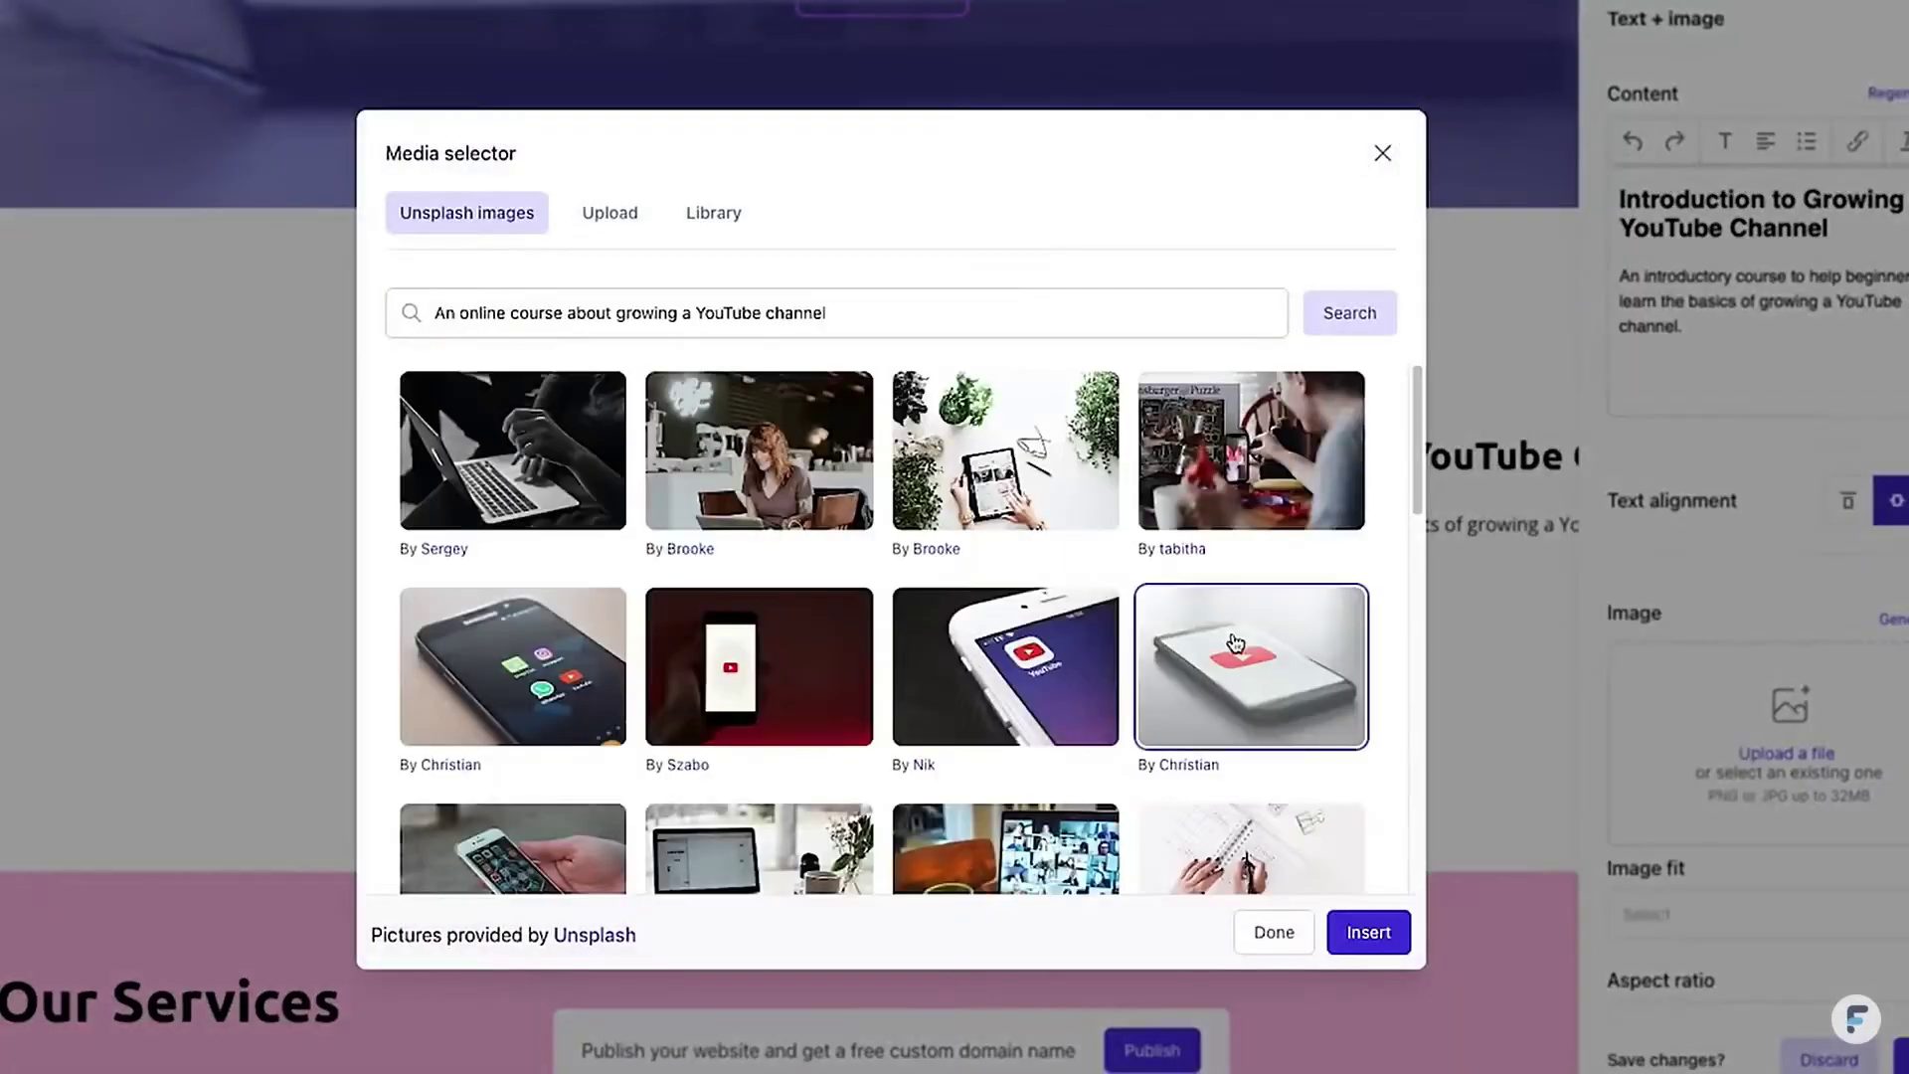
pyautogui.click(1368, 934)
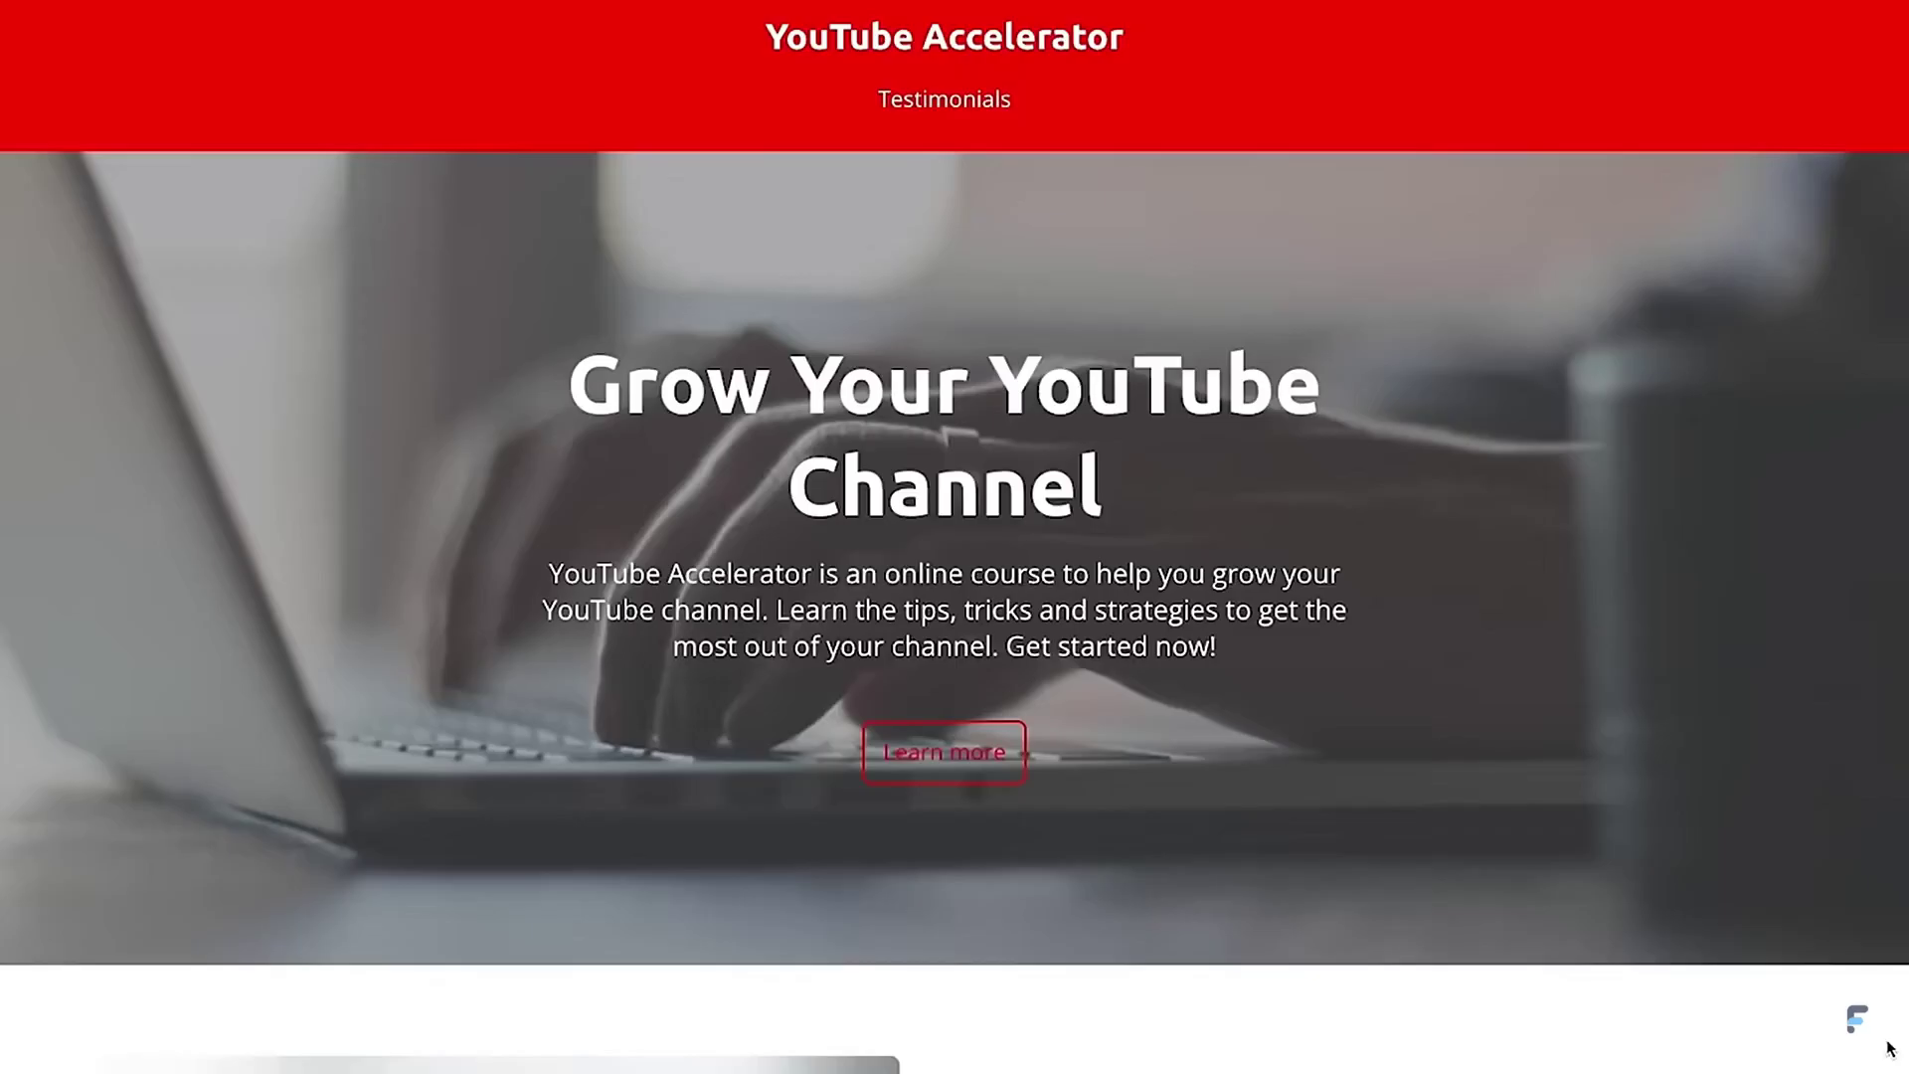
# Review the red-themed YouTube Accelerator site from its hero down to Our Services.
pyautogui.scroll(-18, 1890, 1047)
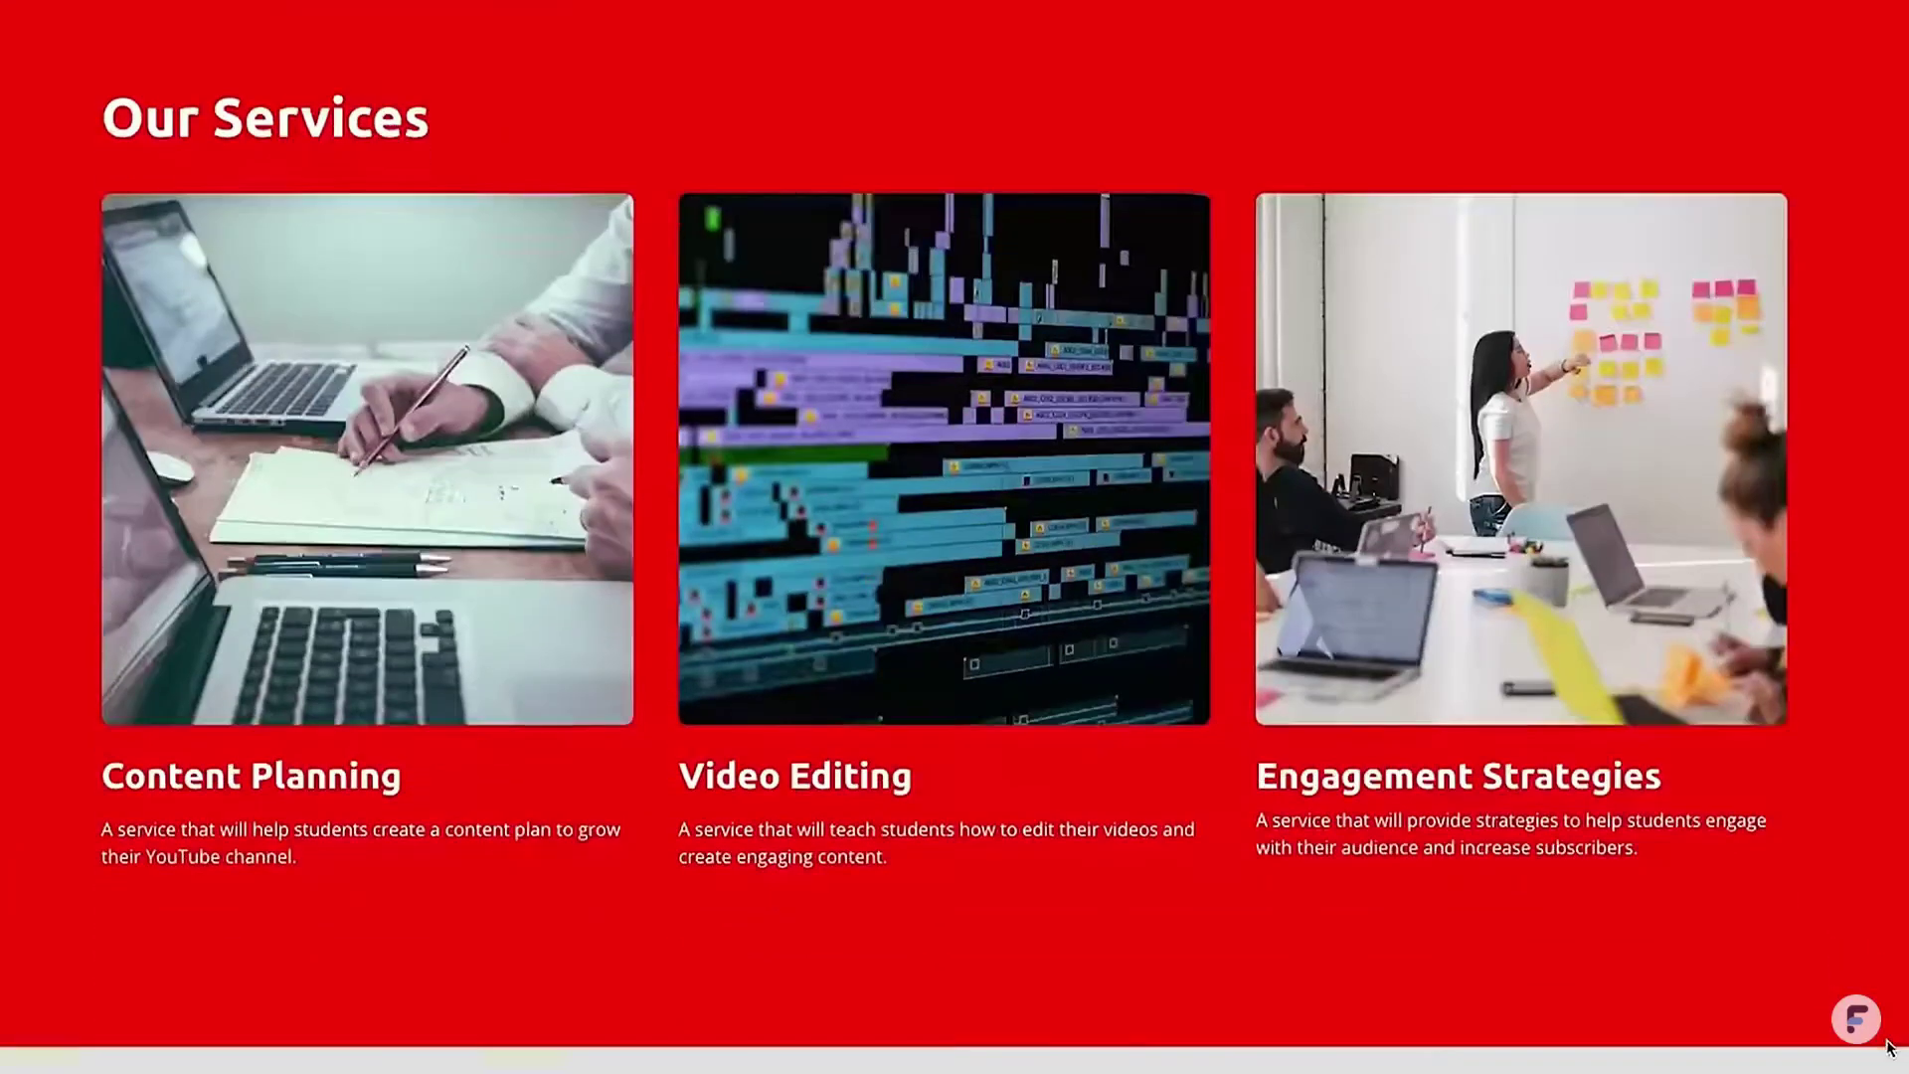
# Preview the YouTube Accelerator home page in the phone portrait and tablet landscape layouts.
pyautogui.scroll(-10, 1889, 1047)
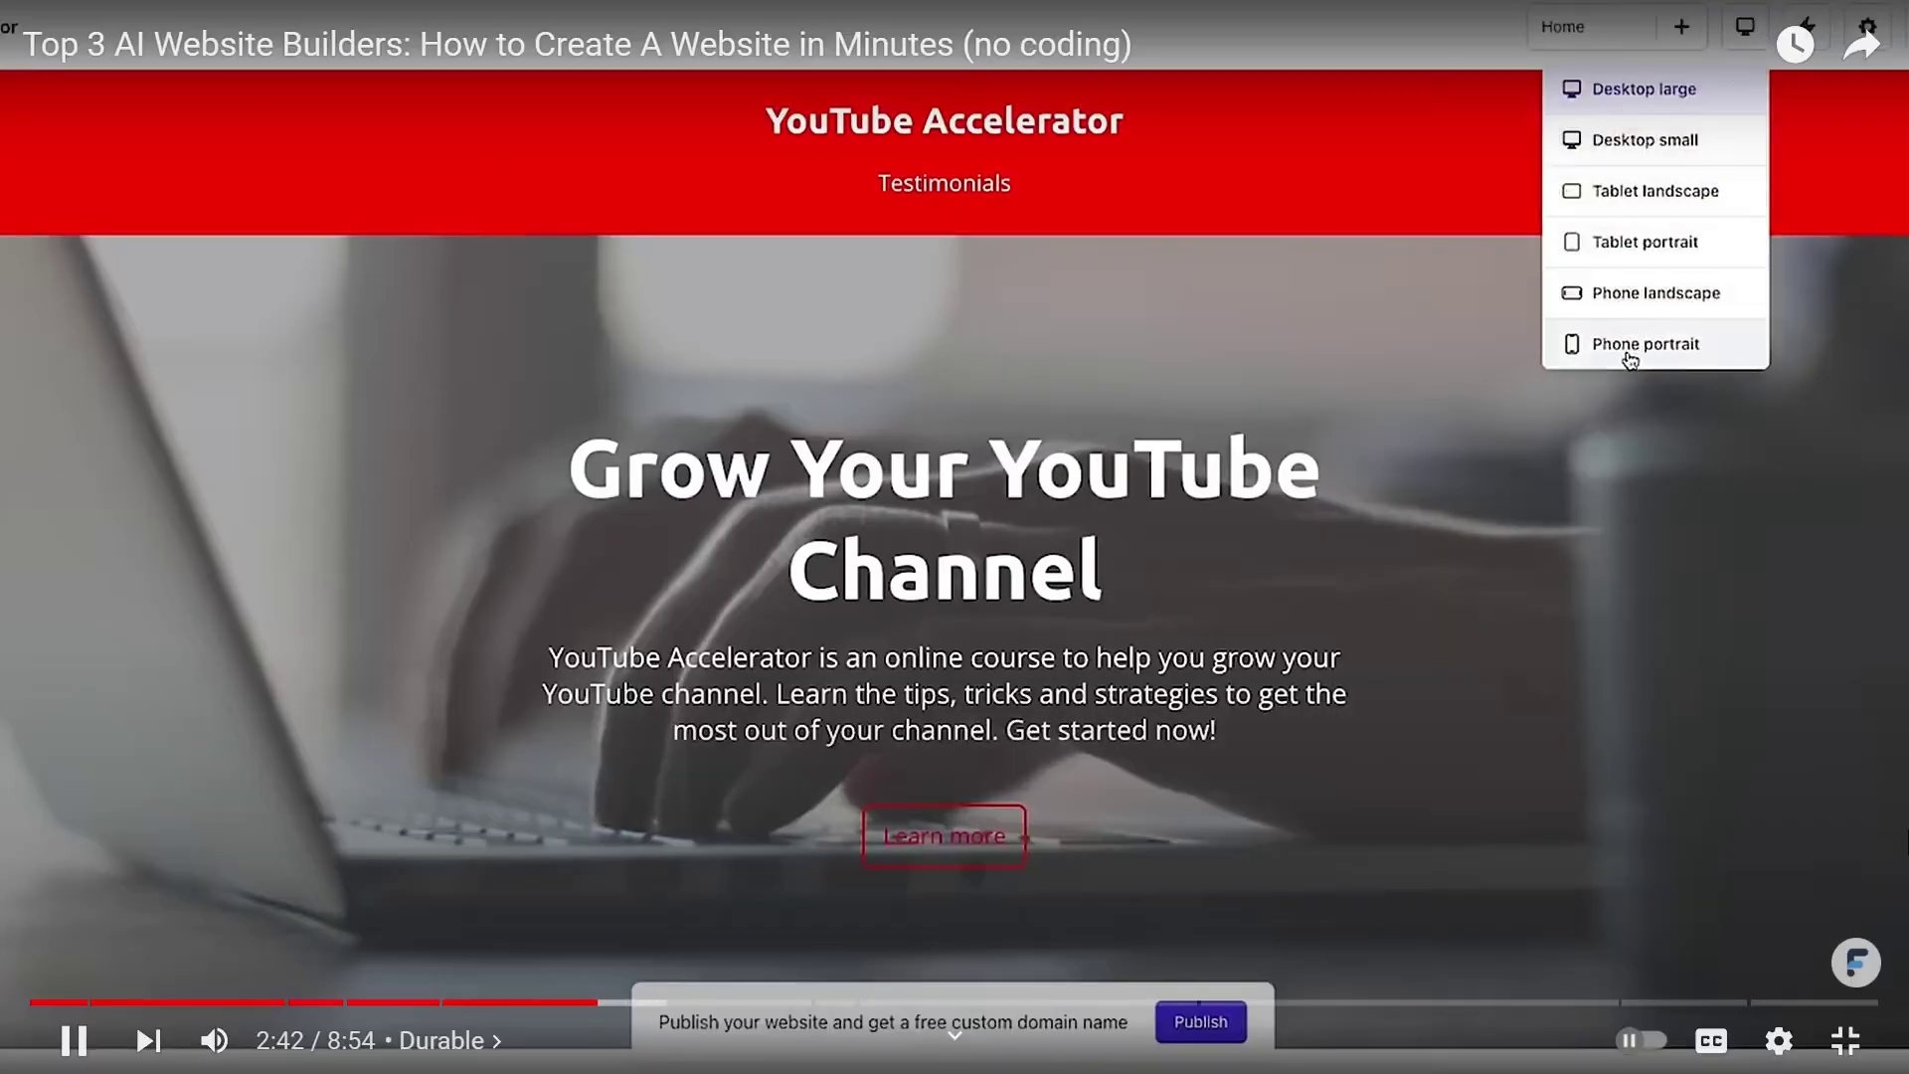
pyautogui.click(1631, 356)
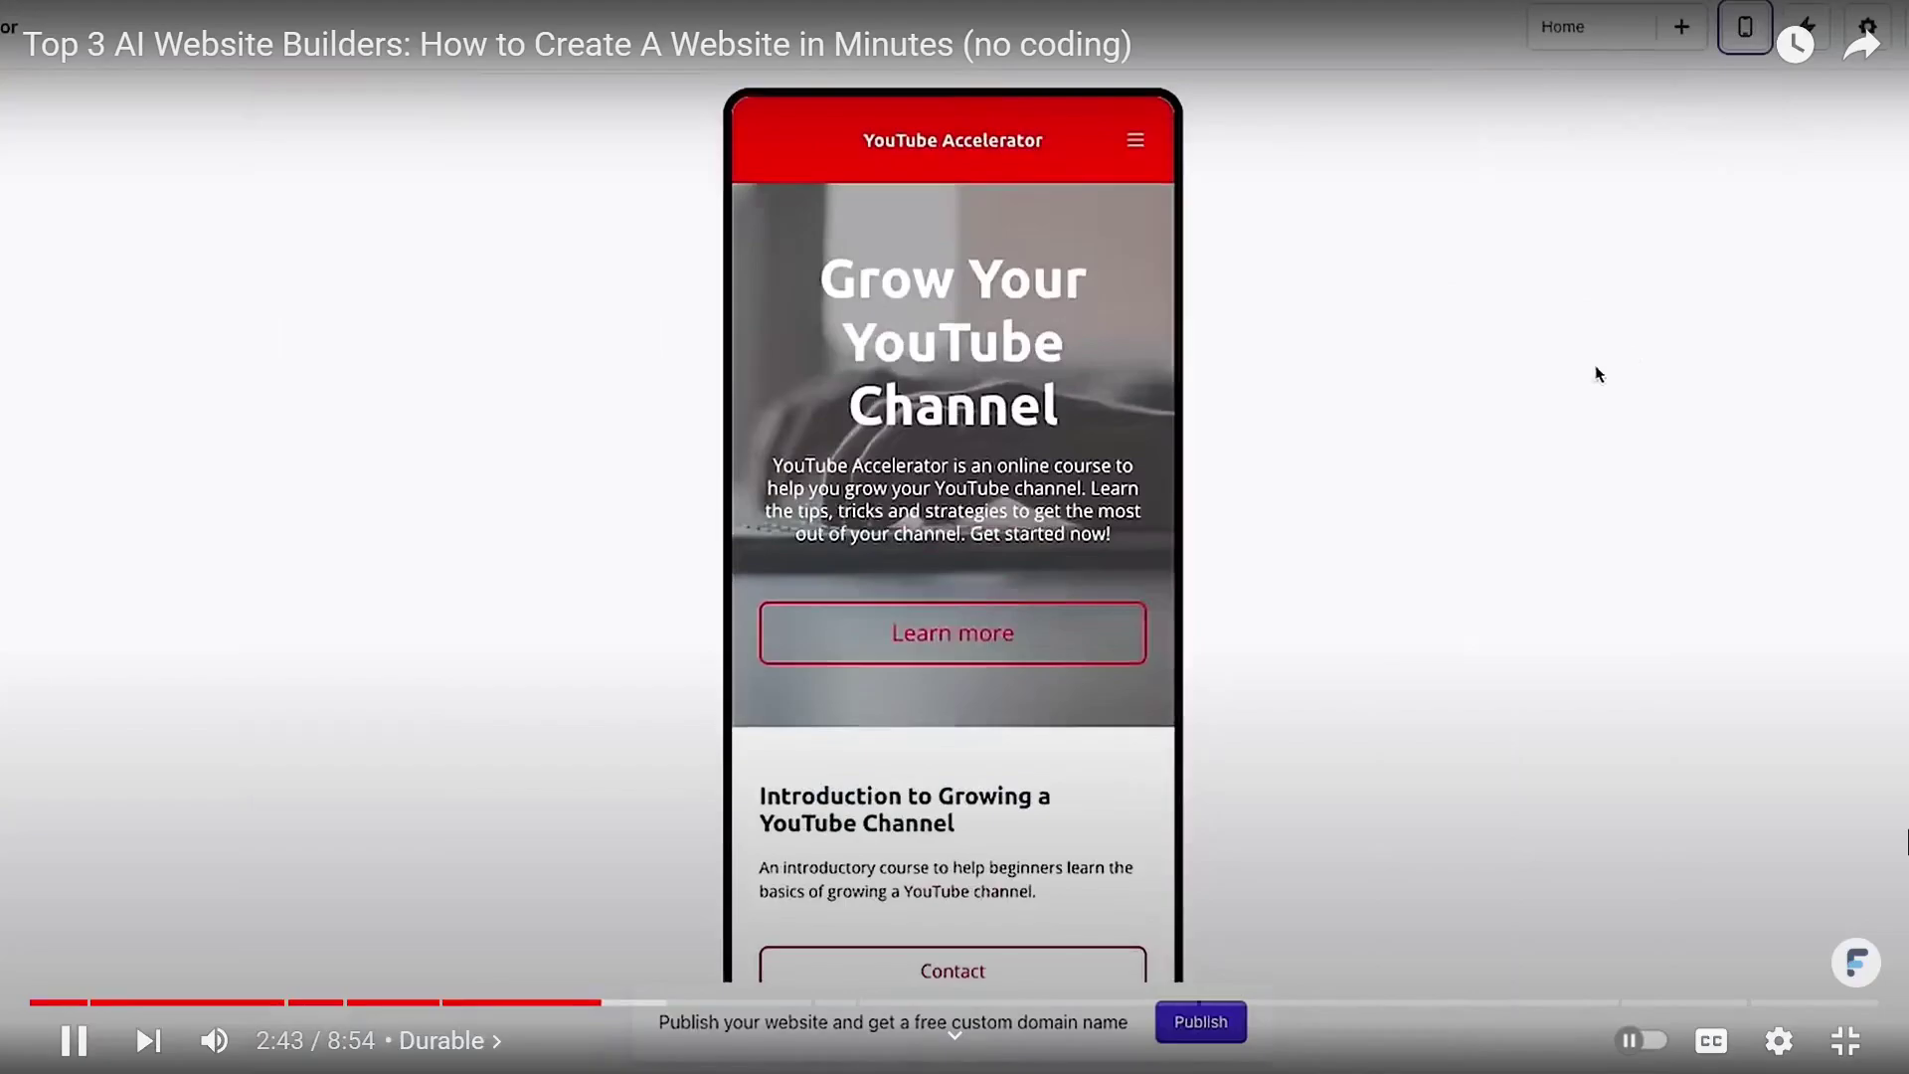
pyautogui.scroll(-10, 981, 470)
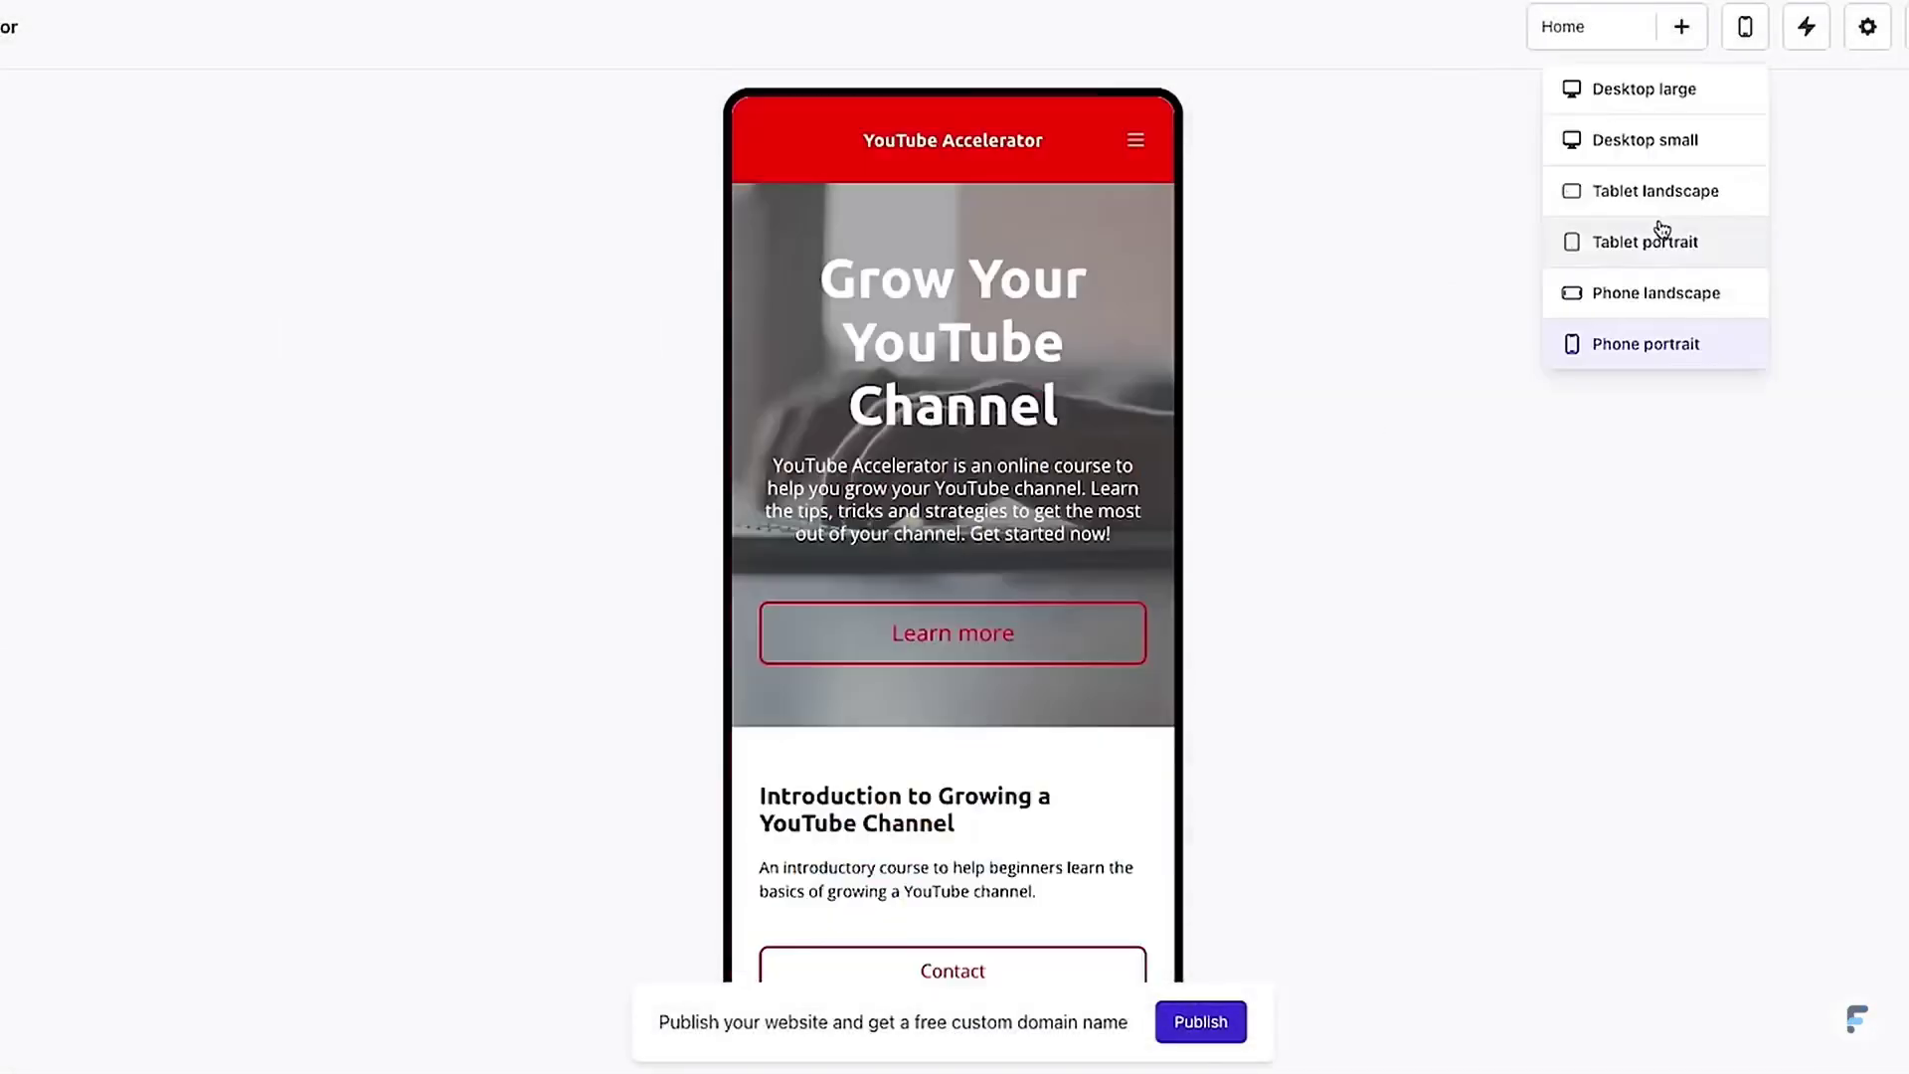
pyautogui.click(1657, 191)
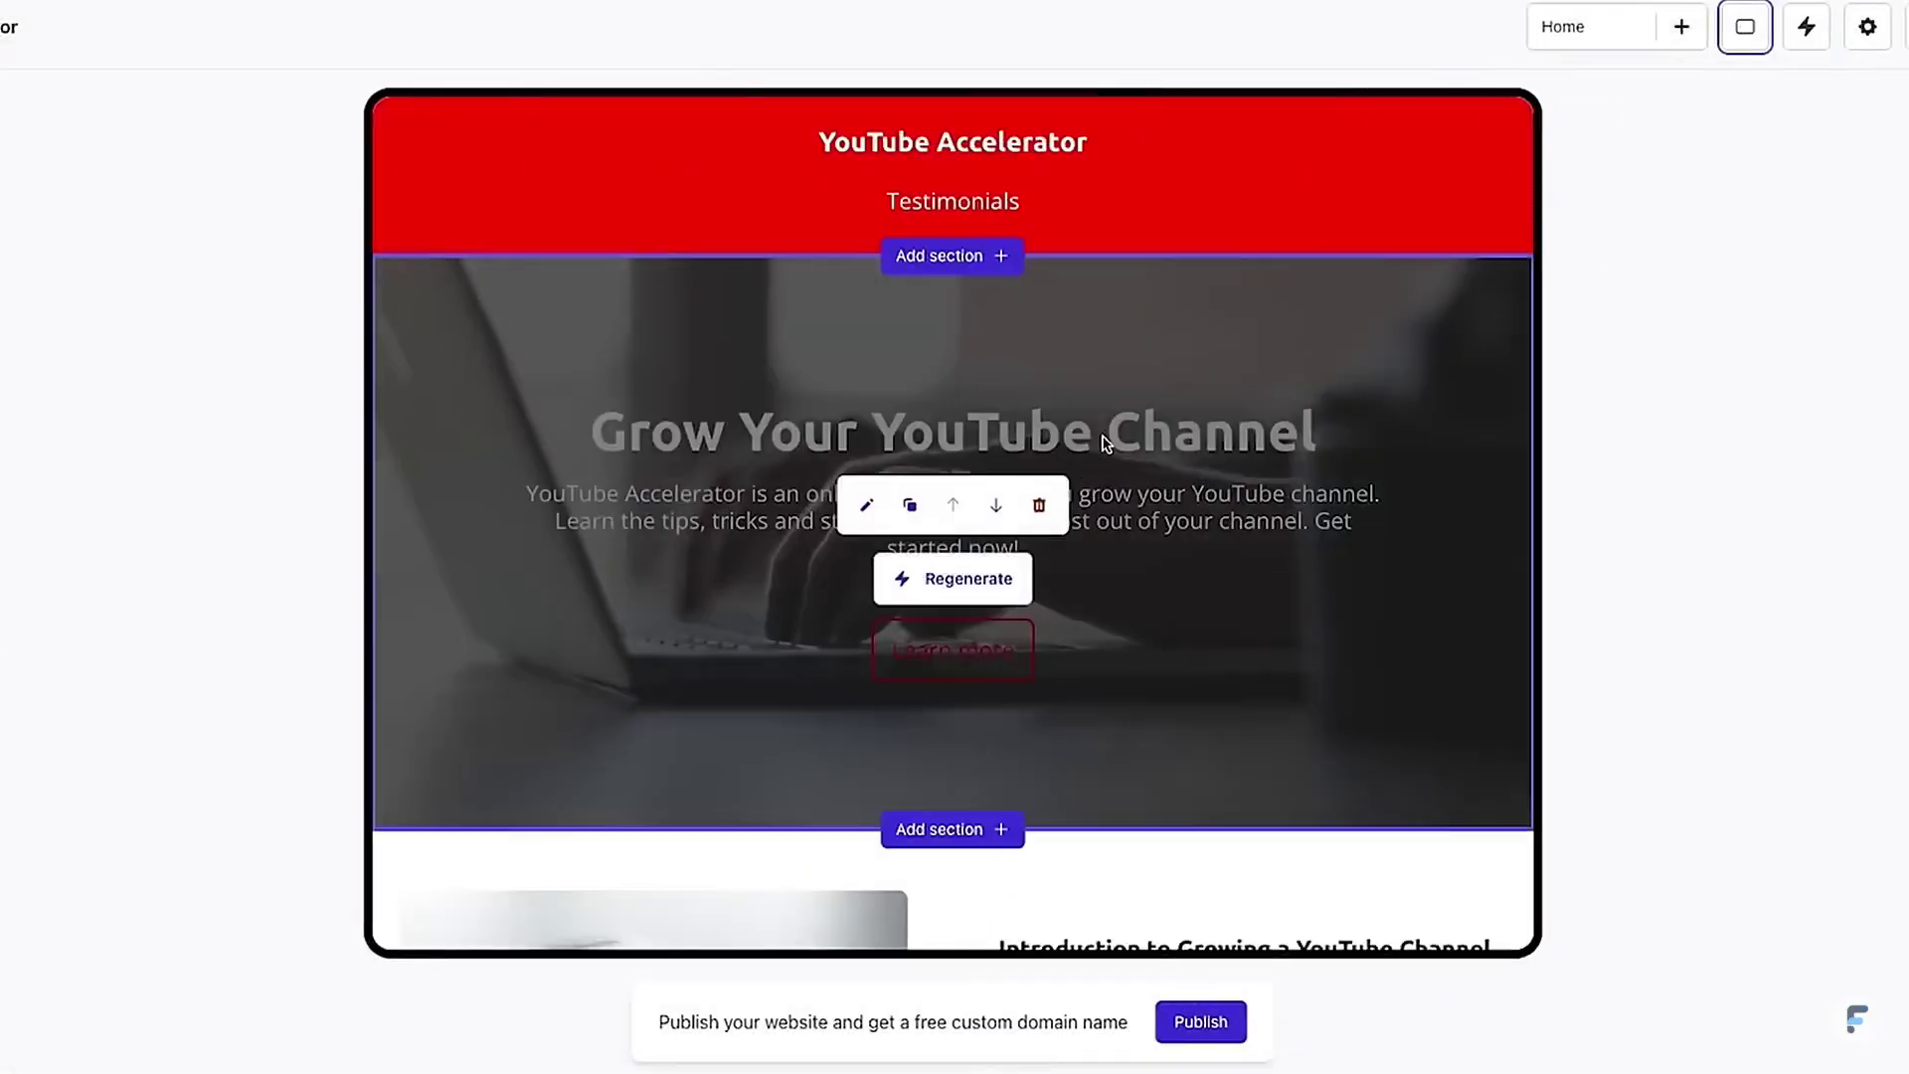
pyautogui.scroll(-10, 1100, 438)
pyautogui.scroll(10, 1292, 438)
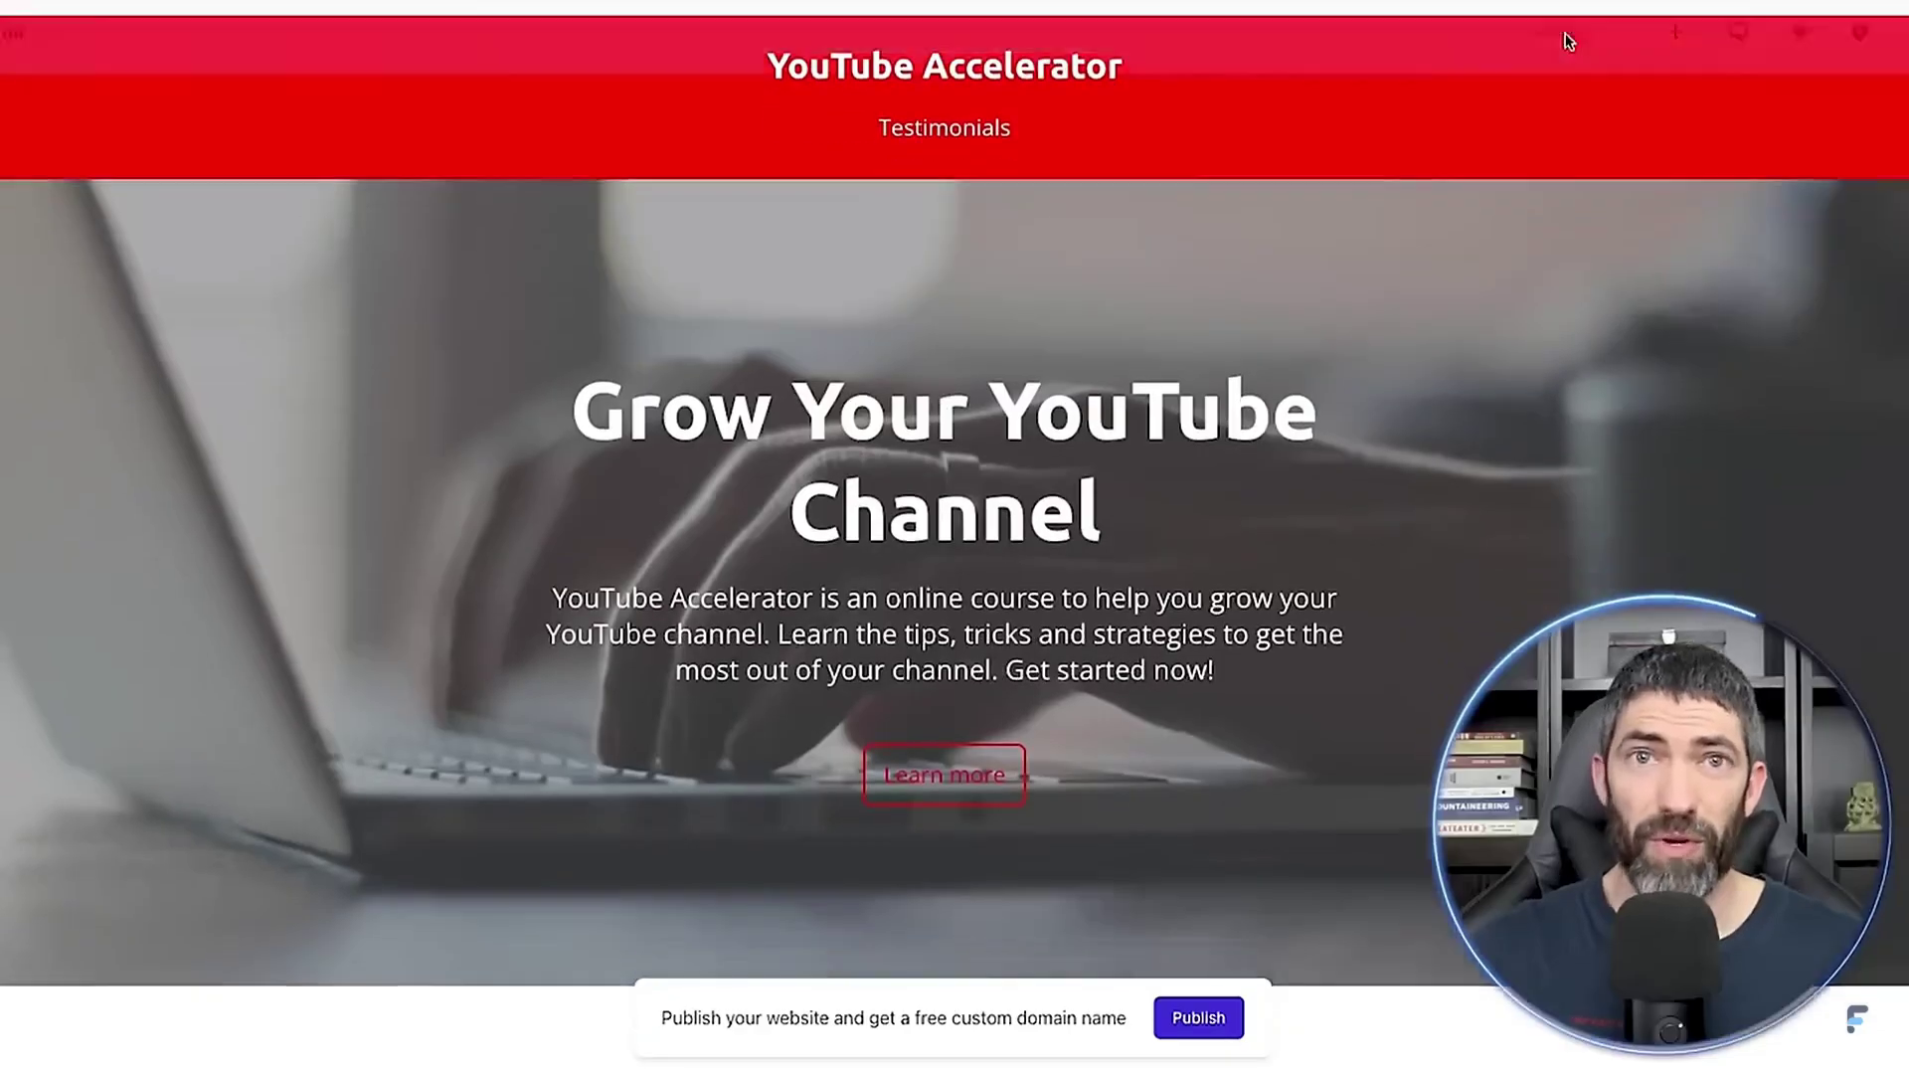
# Open the site's Testimonials page and review its testimonial and welcome sections.
pyautogui.click(1569, 40)
pyautogui.click(1671, 169)
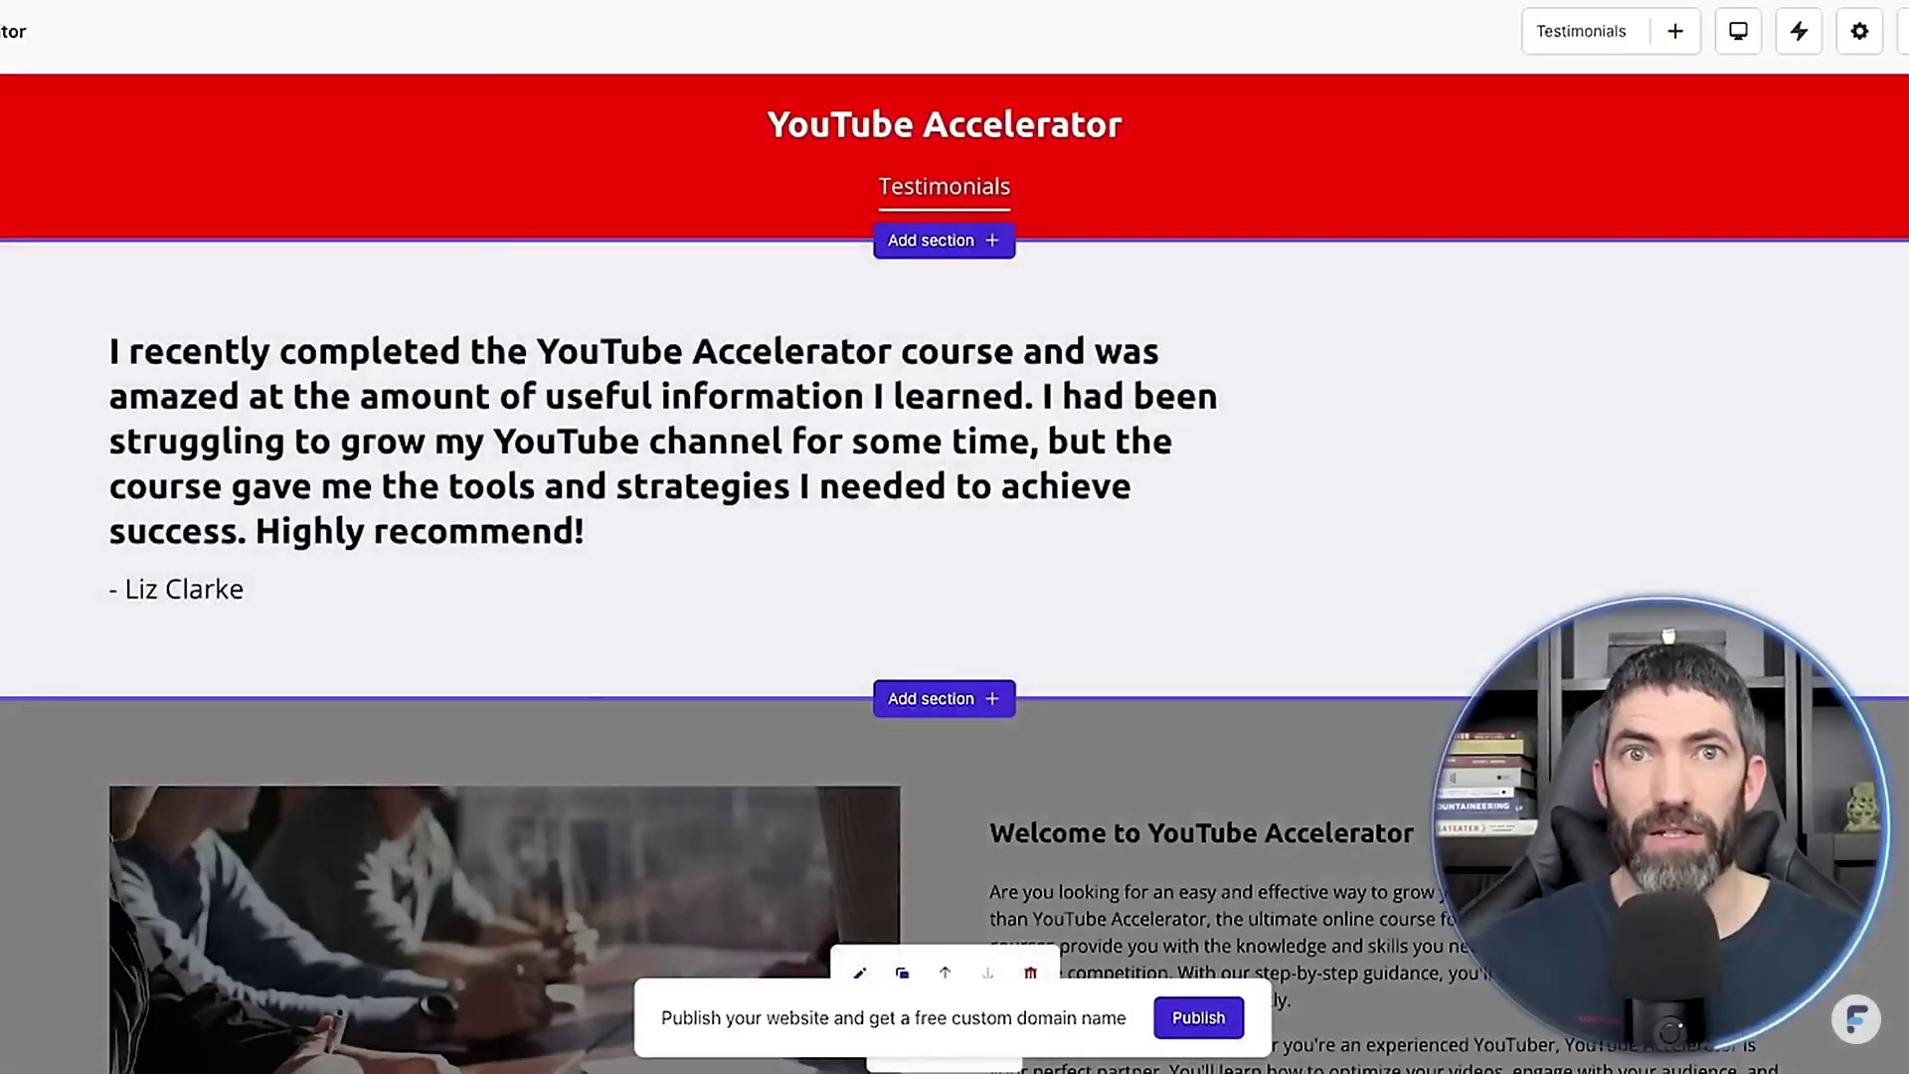
pyautogui.scroll(-3, 945, 647)
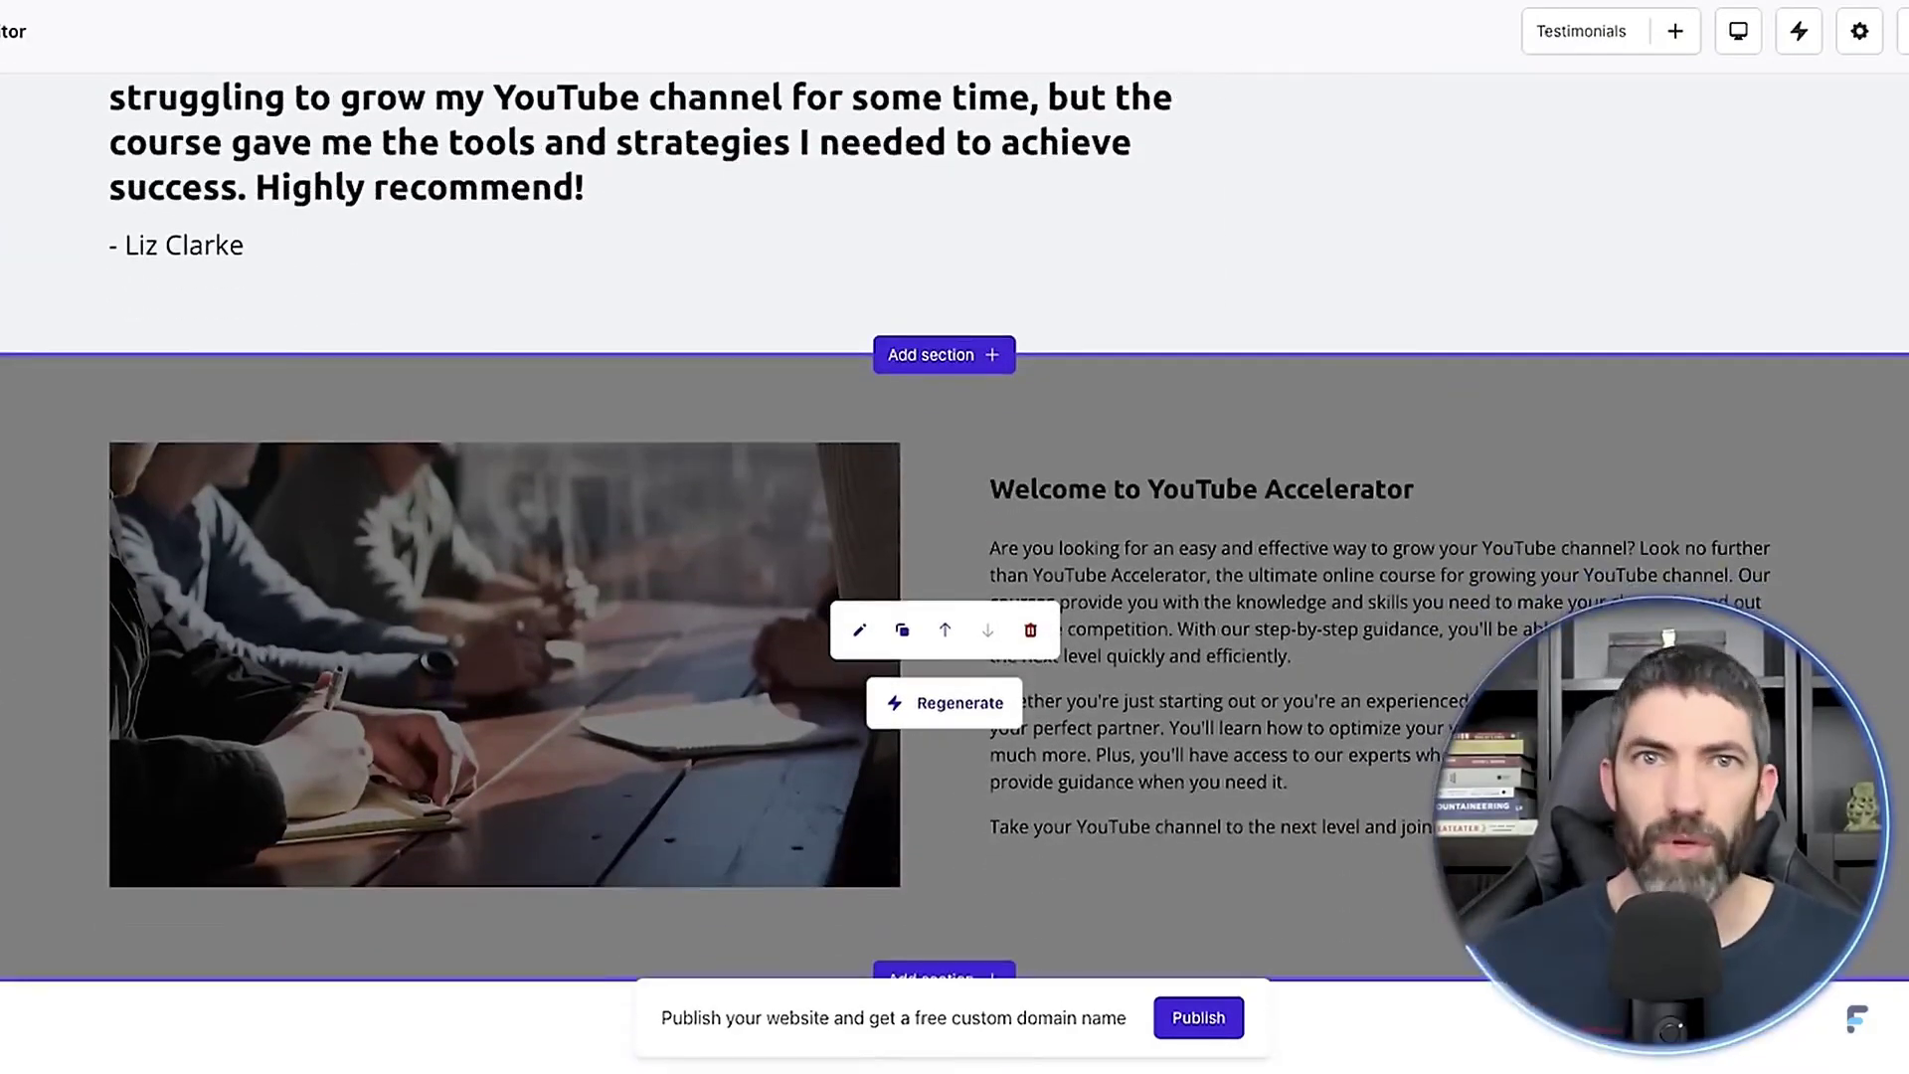
pyautogui.scroll(-2, 945, 647)
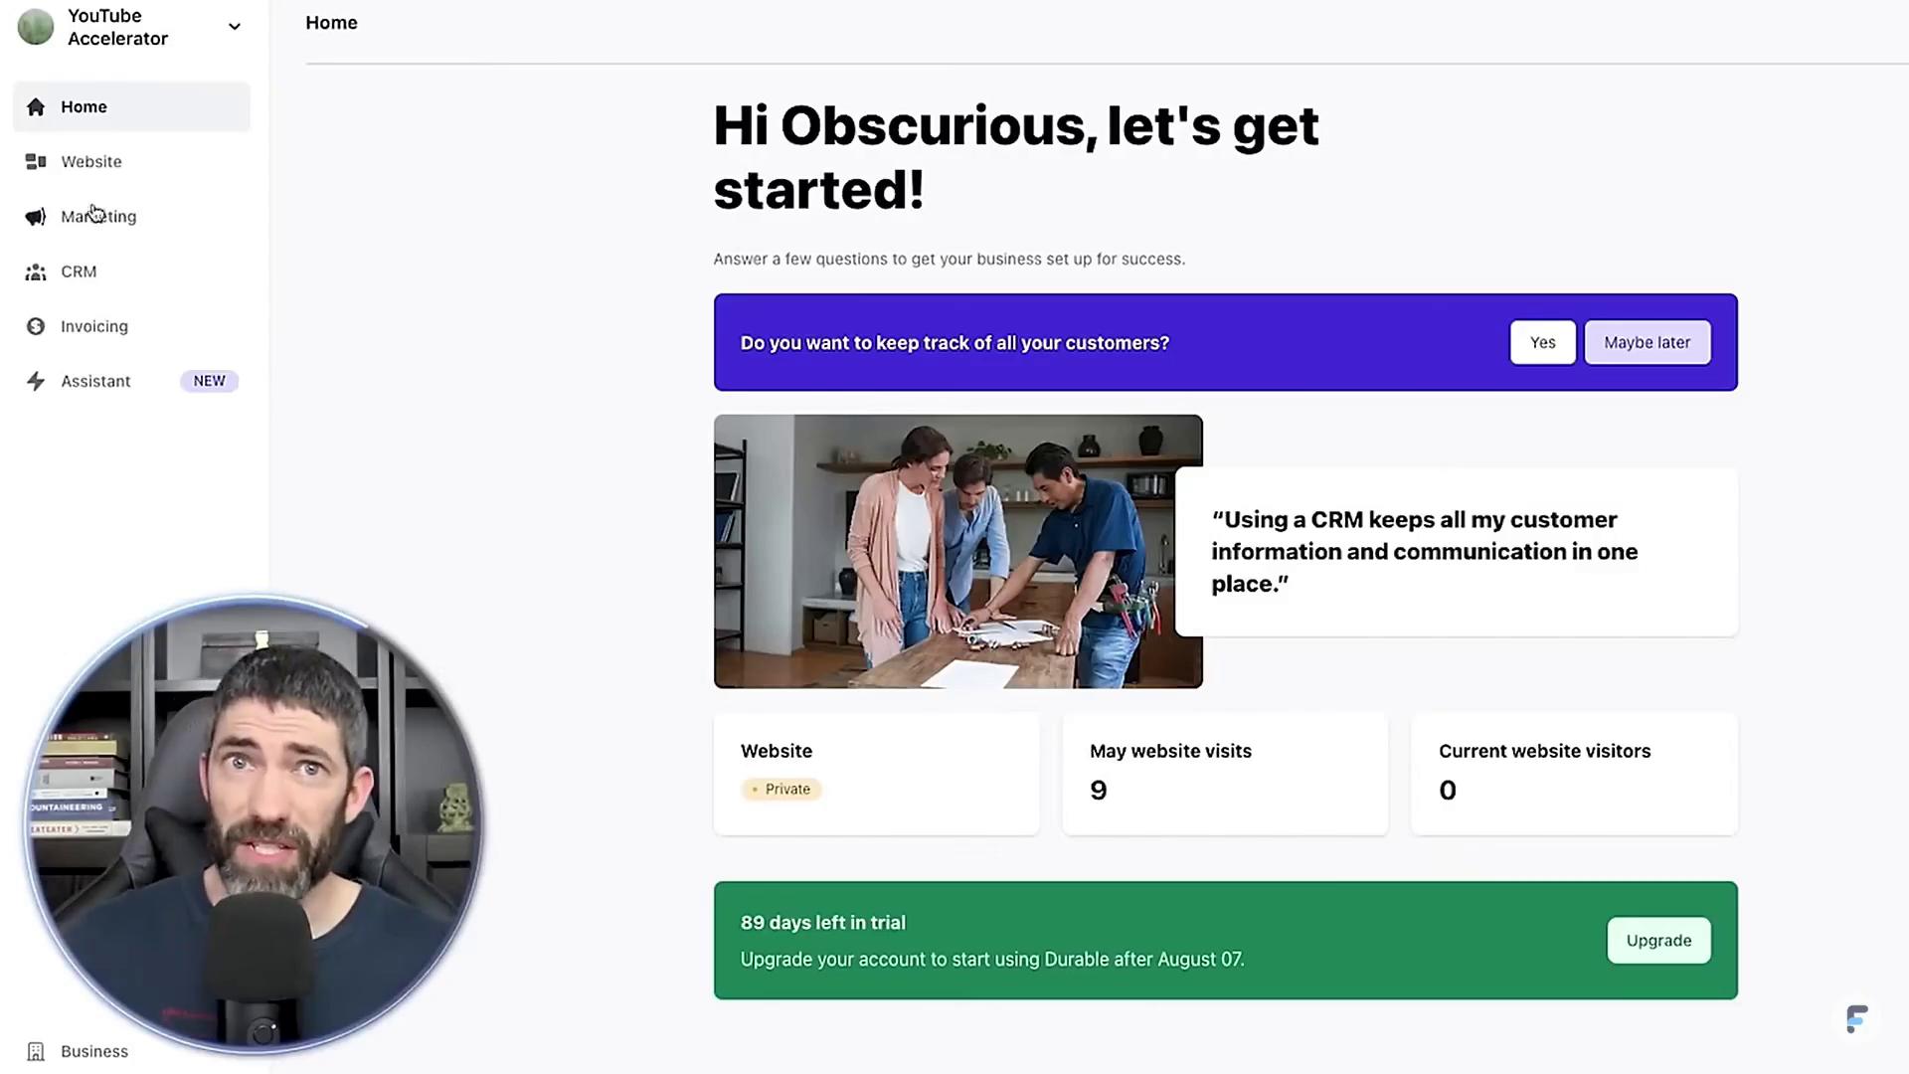
# Create a Google Ad promotion for the YouTube course and generate it with a Professional tone of voice.
pyautogui.click(94, 214)
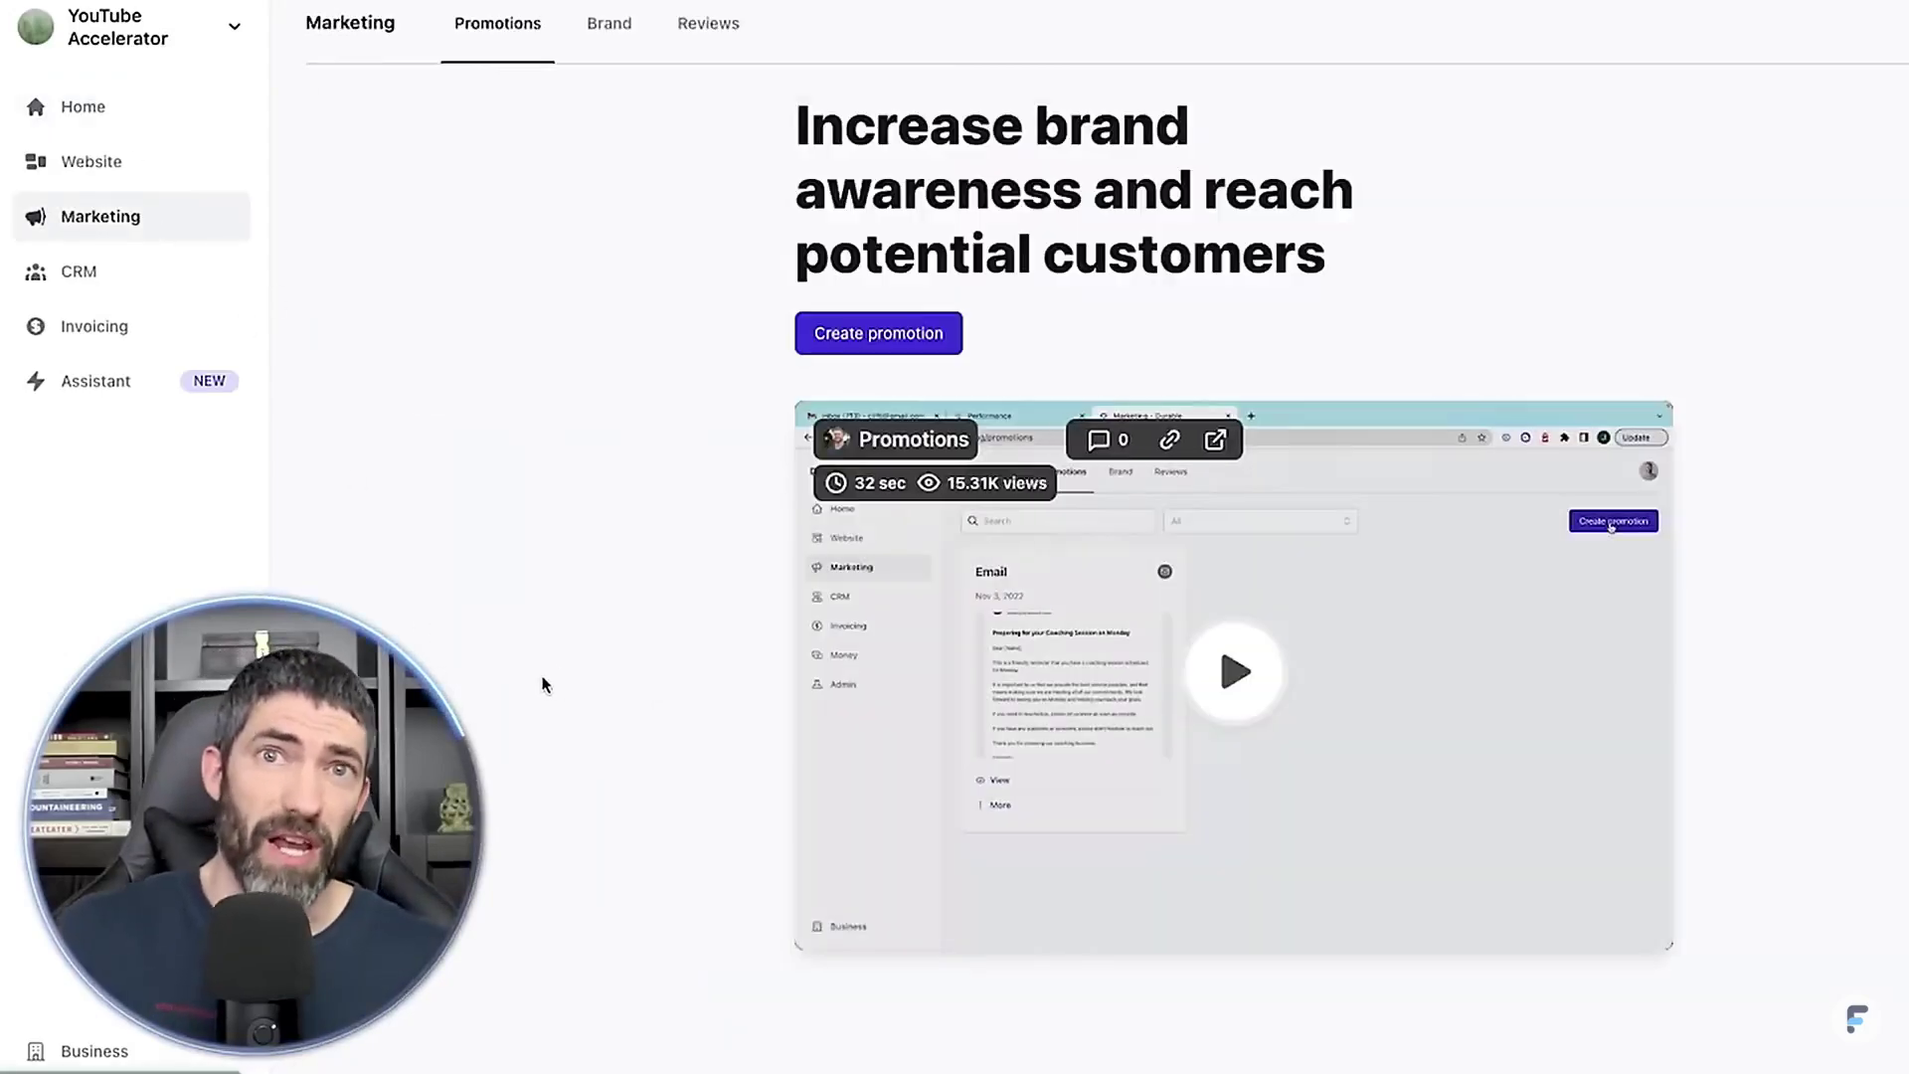
pyautogui.click(879, 334)
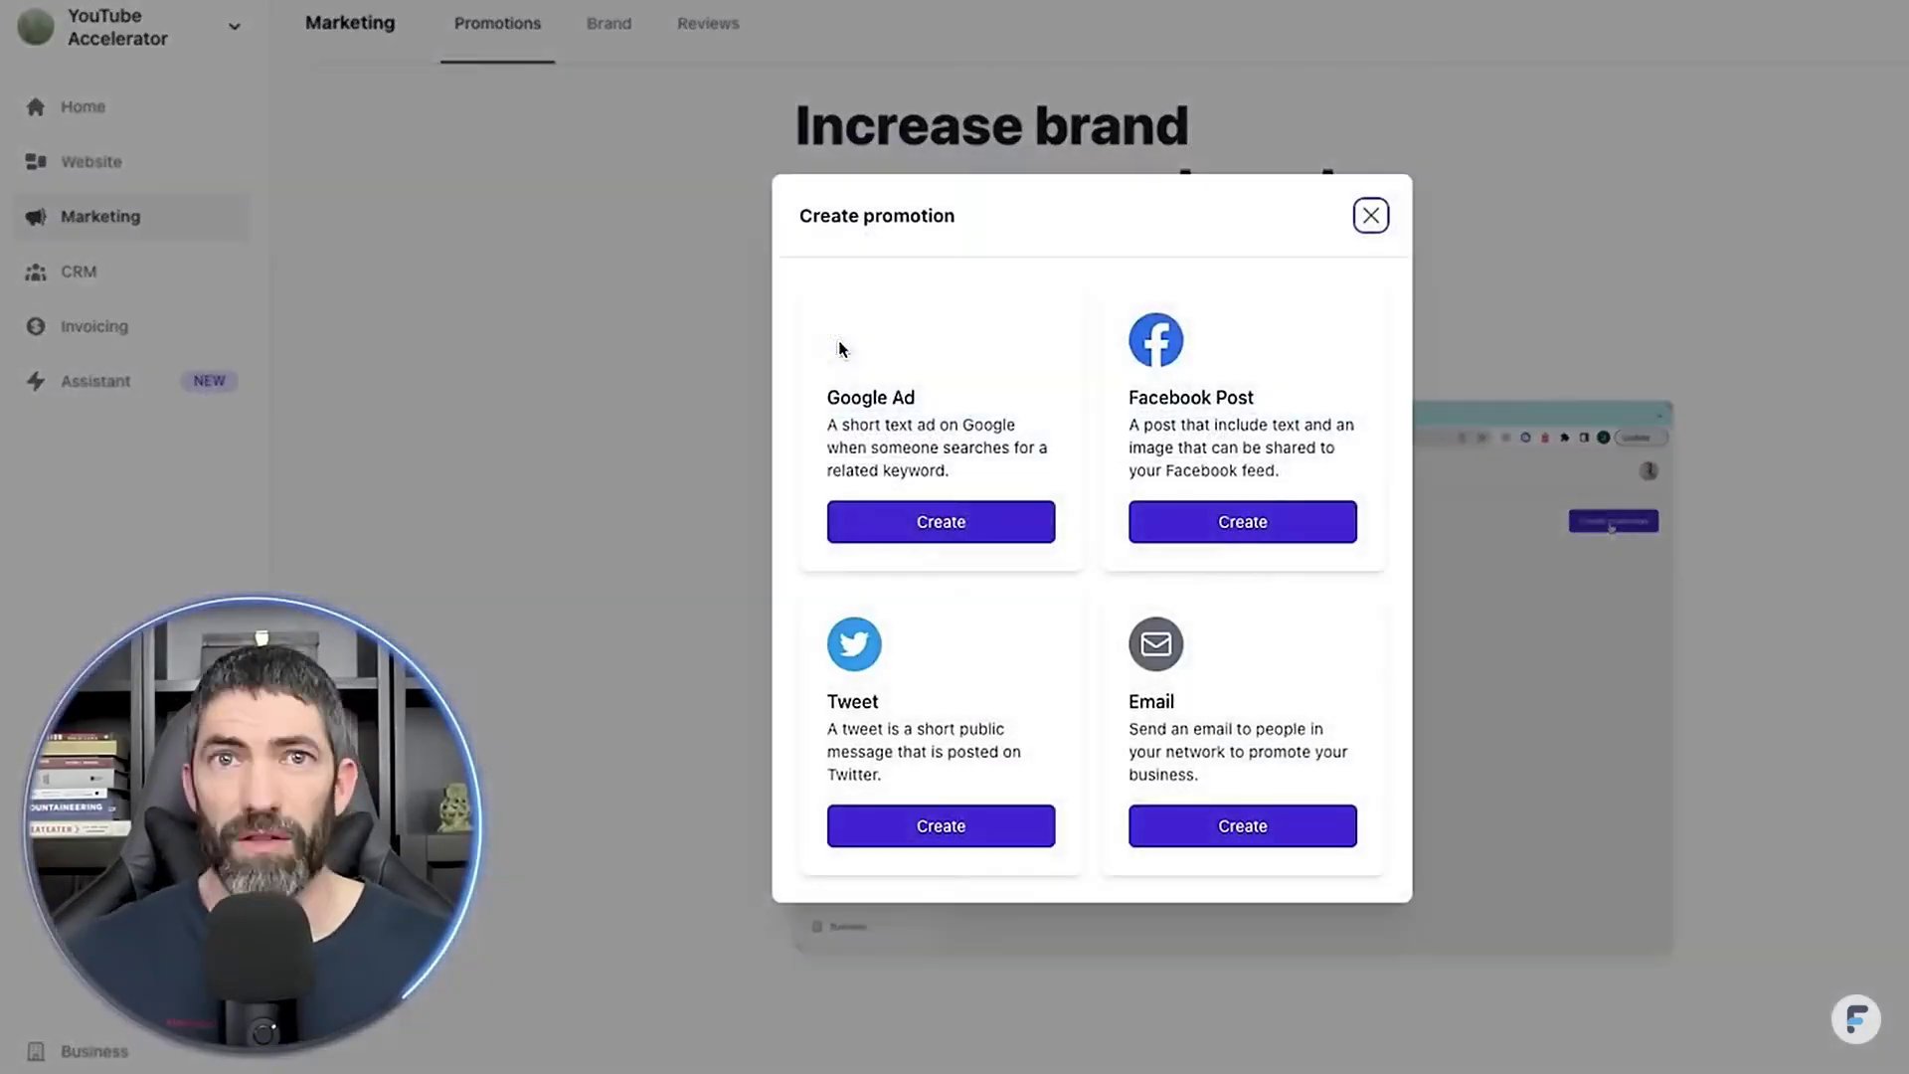
pyautogui.click(924, 535)
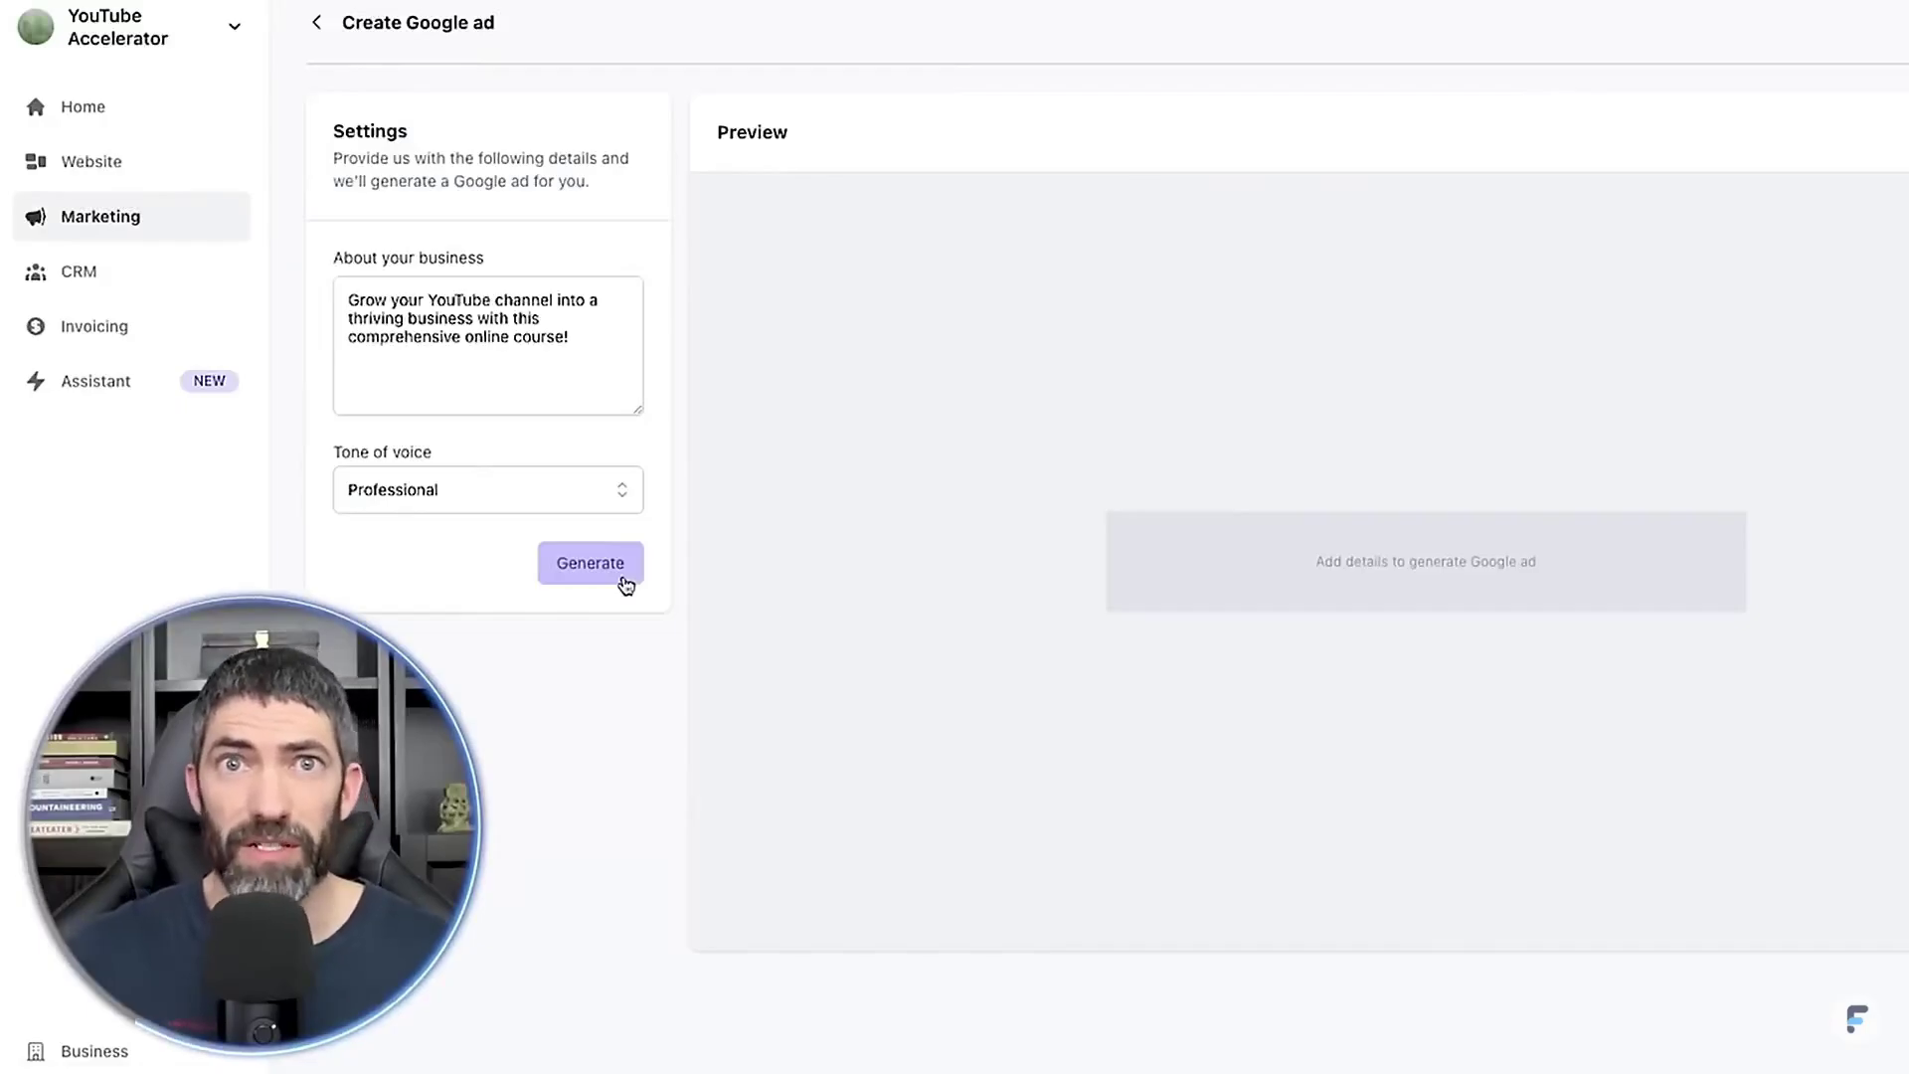
pyautogui.click(624, 581)
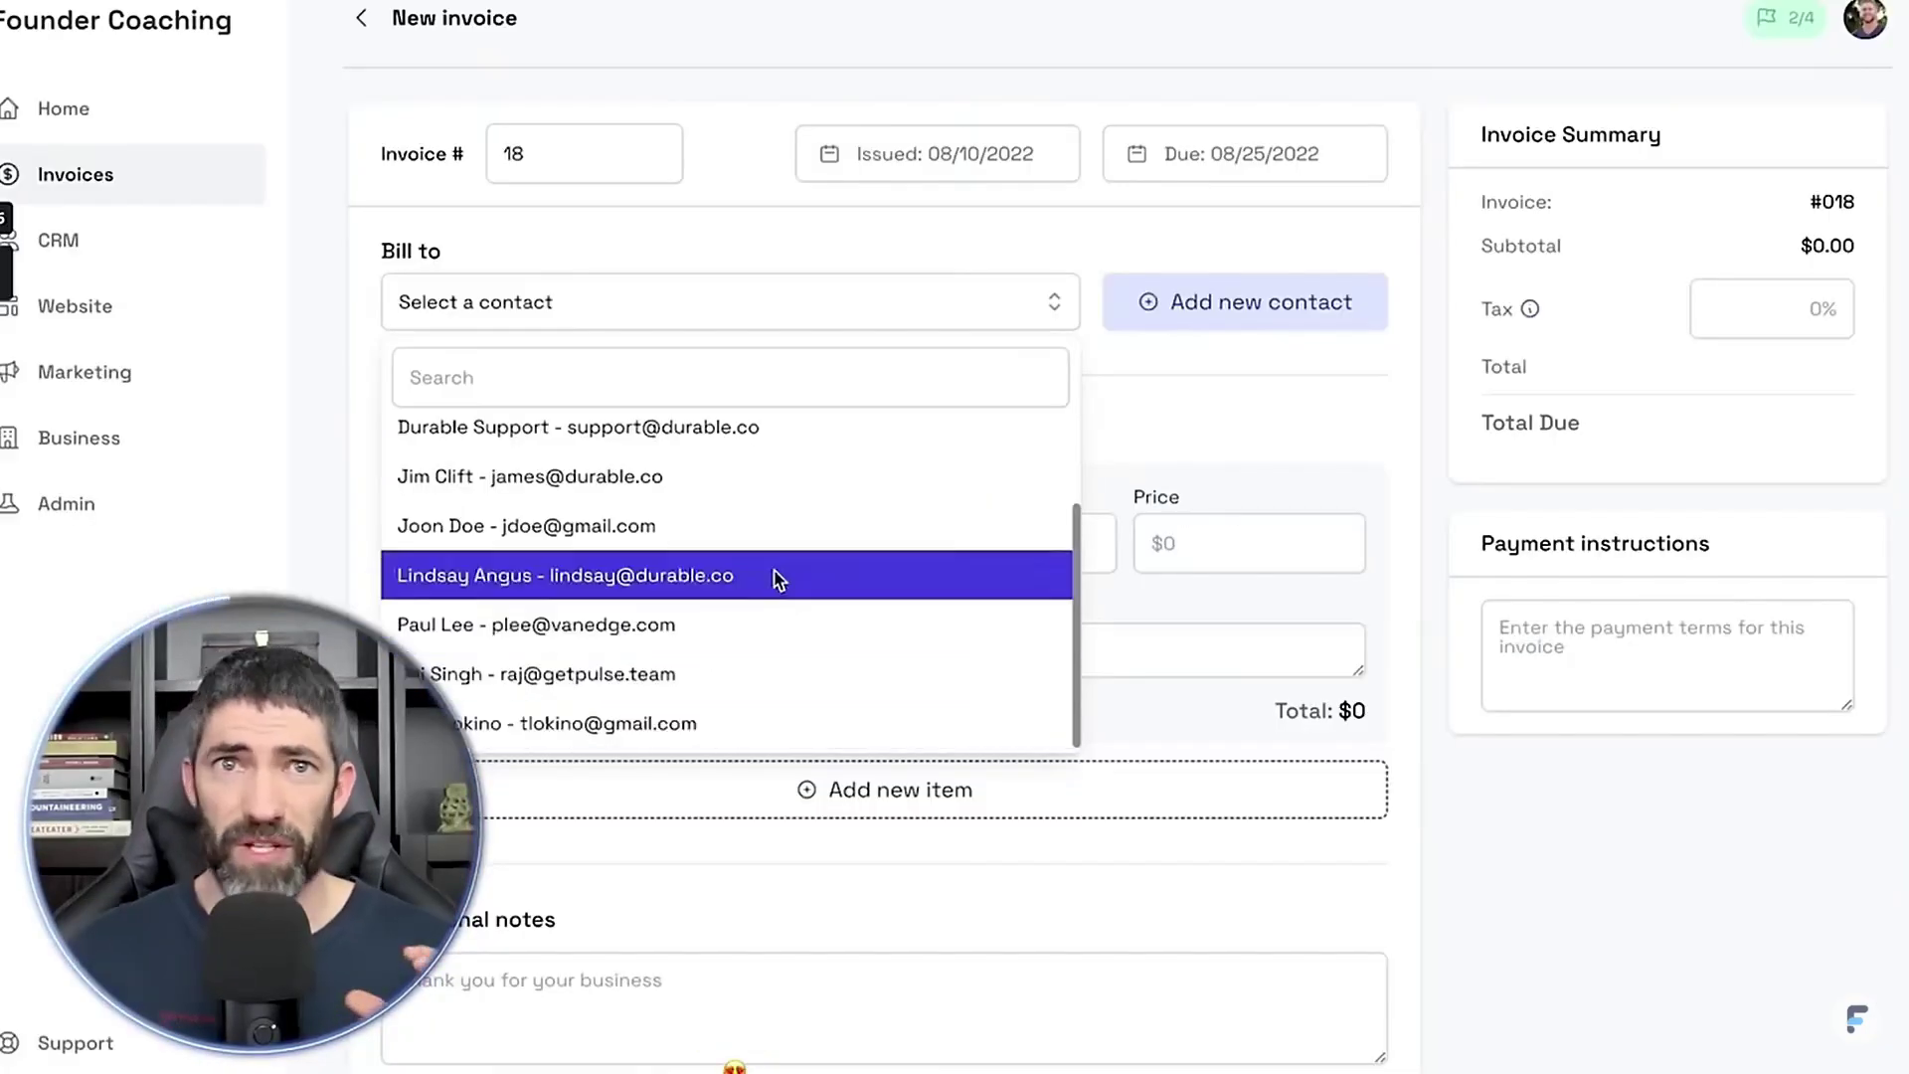
# Bill invoice 18 to an existing contact for one custom $1,000 item described as "This is a new item", and open its send preview.
pyautogui.click(762, 541)
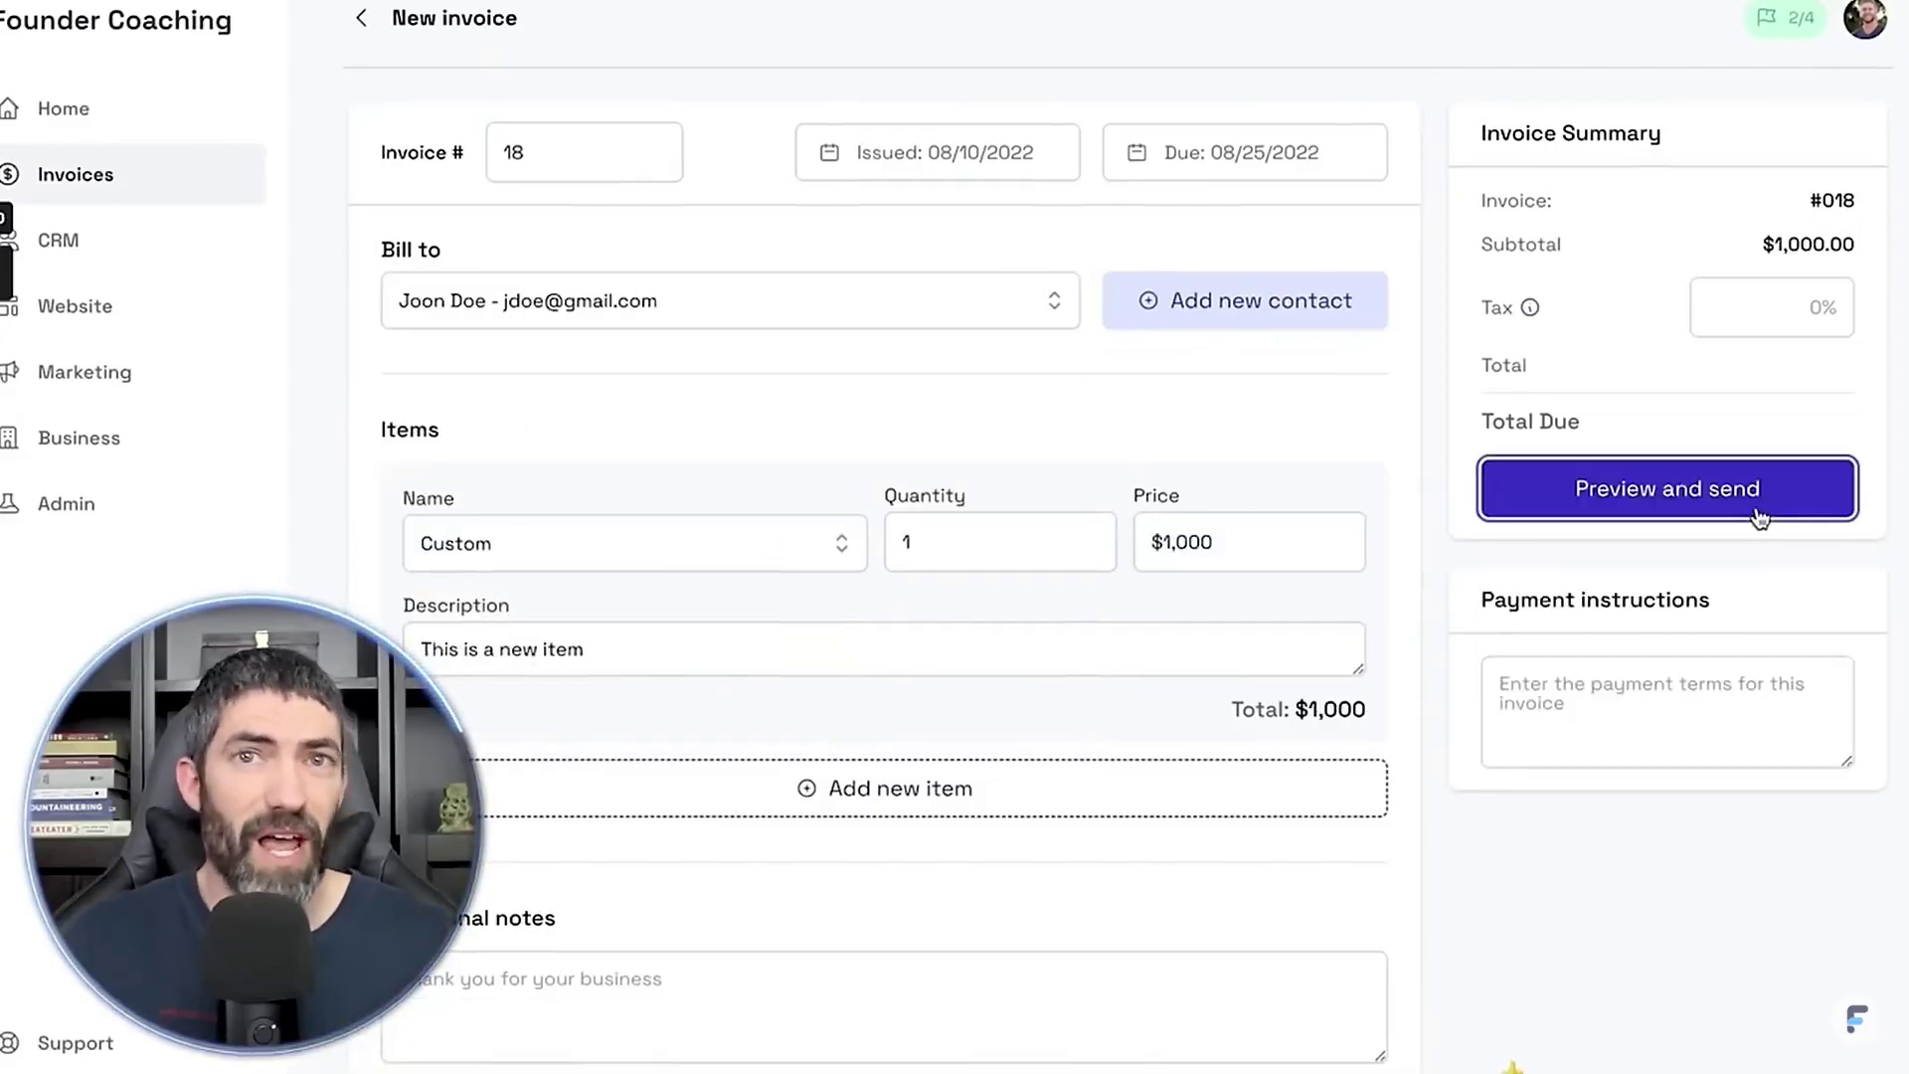
pyautogui.click(1756, 502)
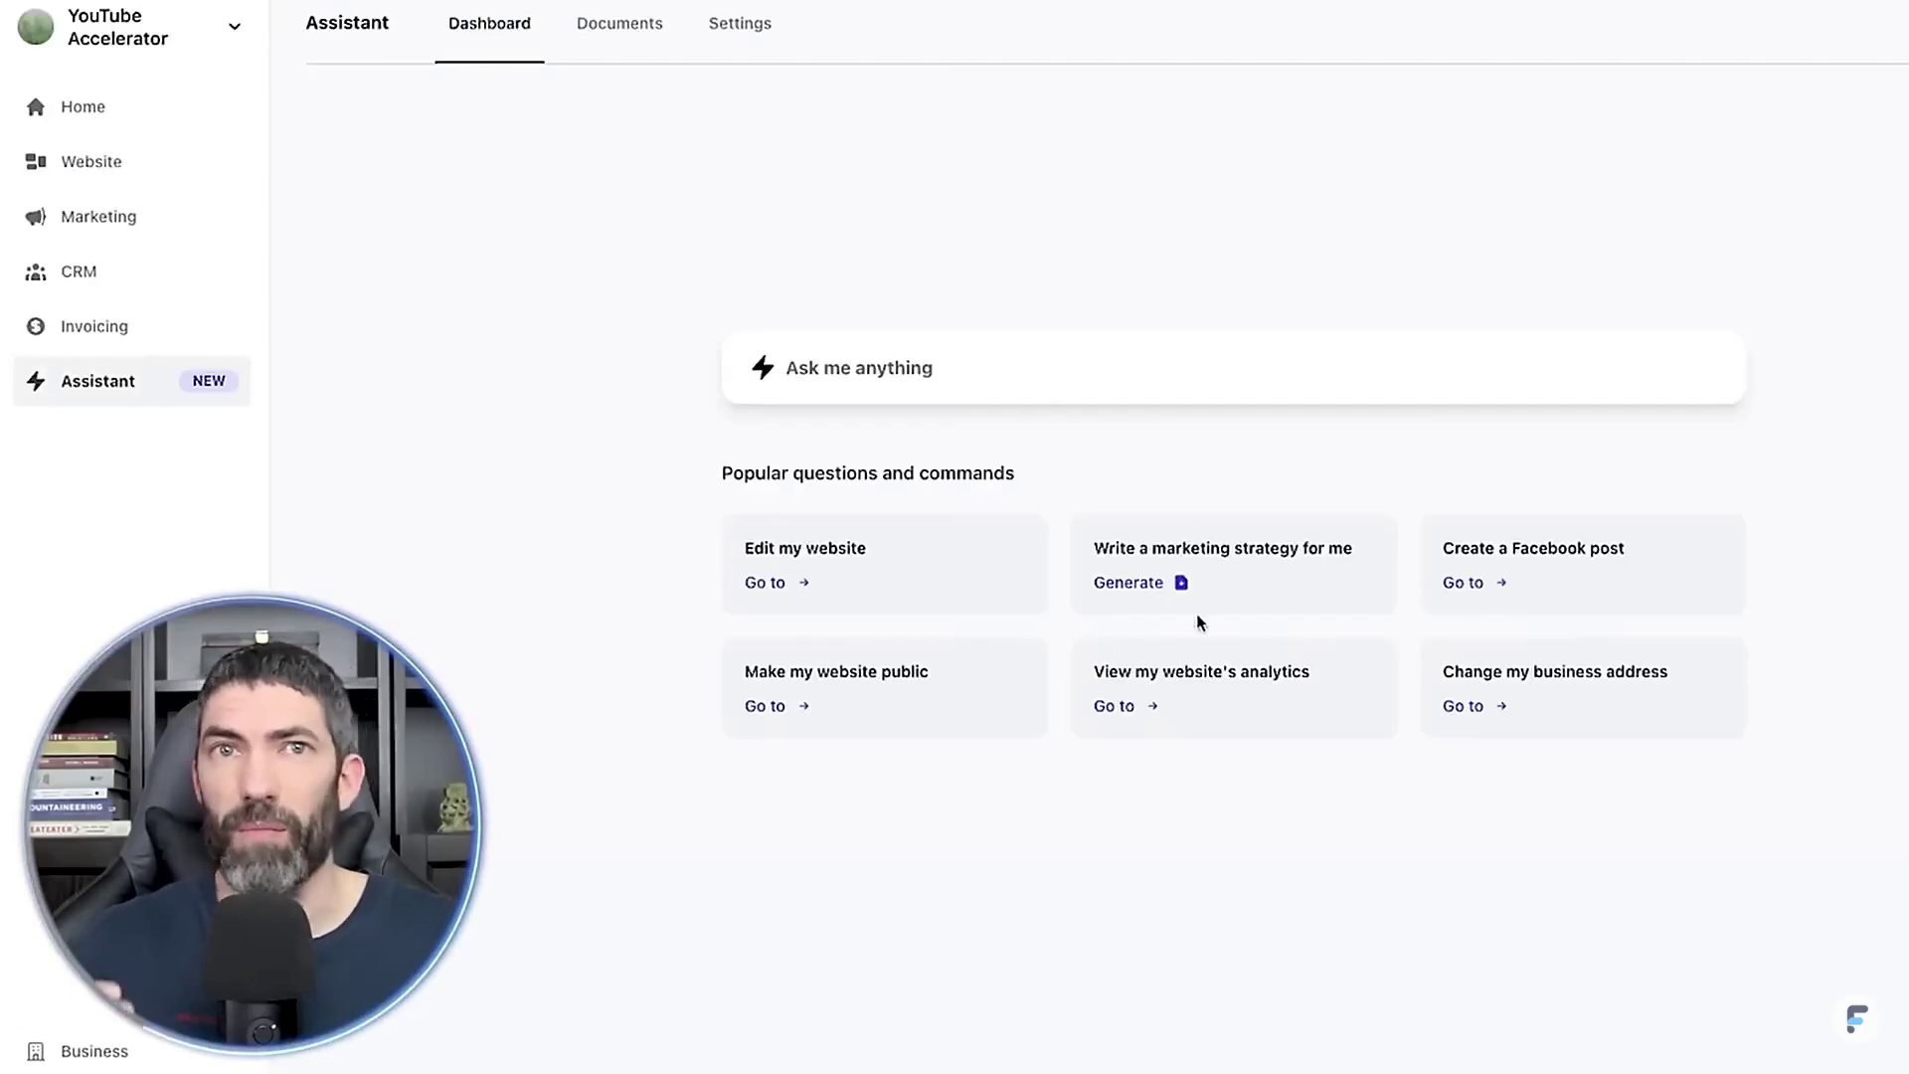
# Have the Assistant generate a marketing strategy for the business.
pyautogui.click(1143, 583)
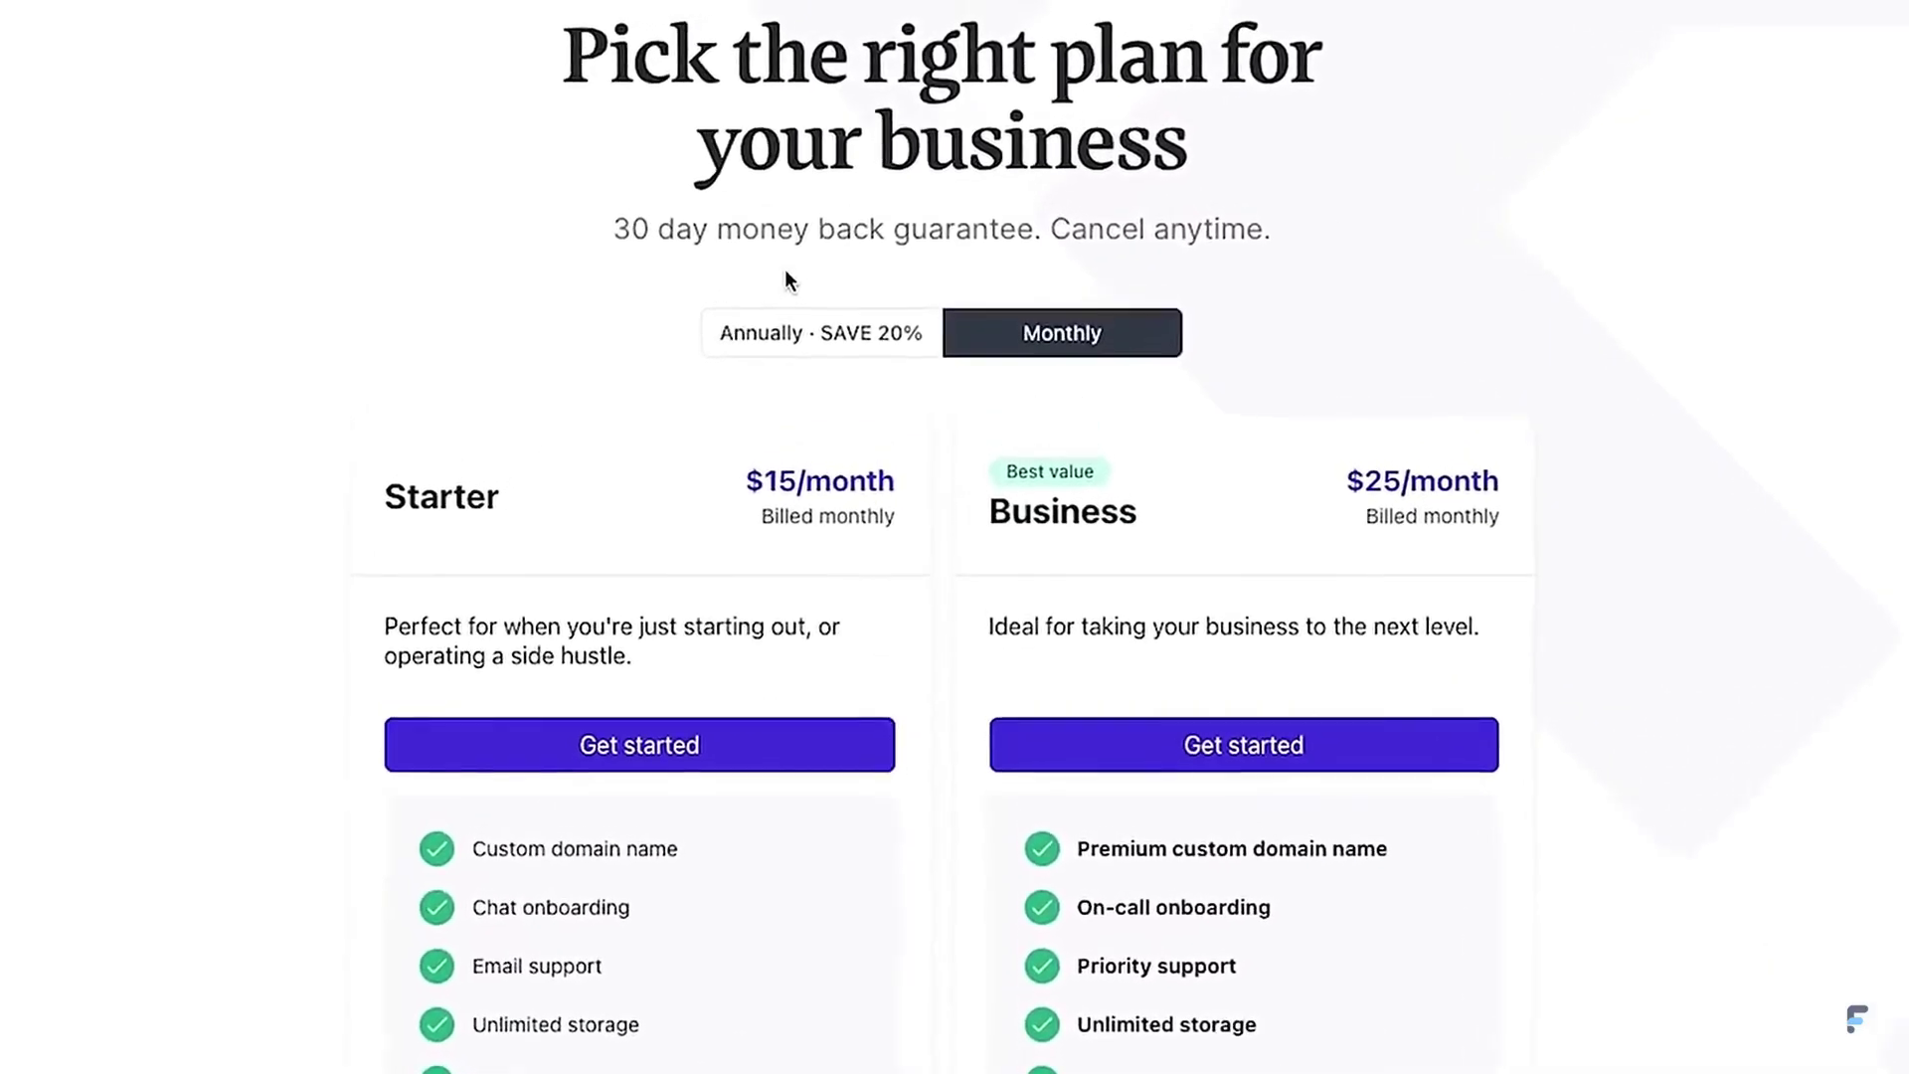
# Show the annual prices of the Starter and Business plans.
pyautogui.click(808, 350)
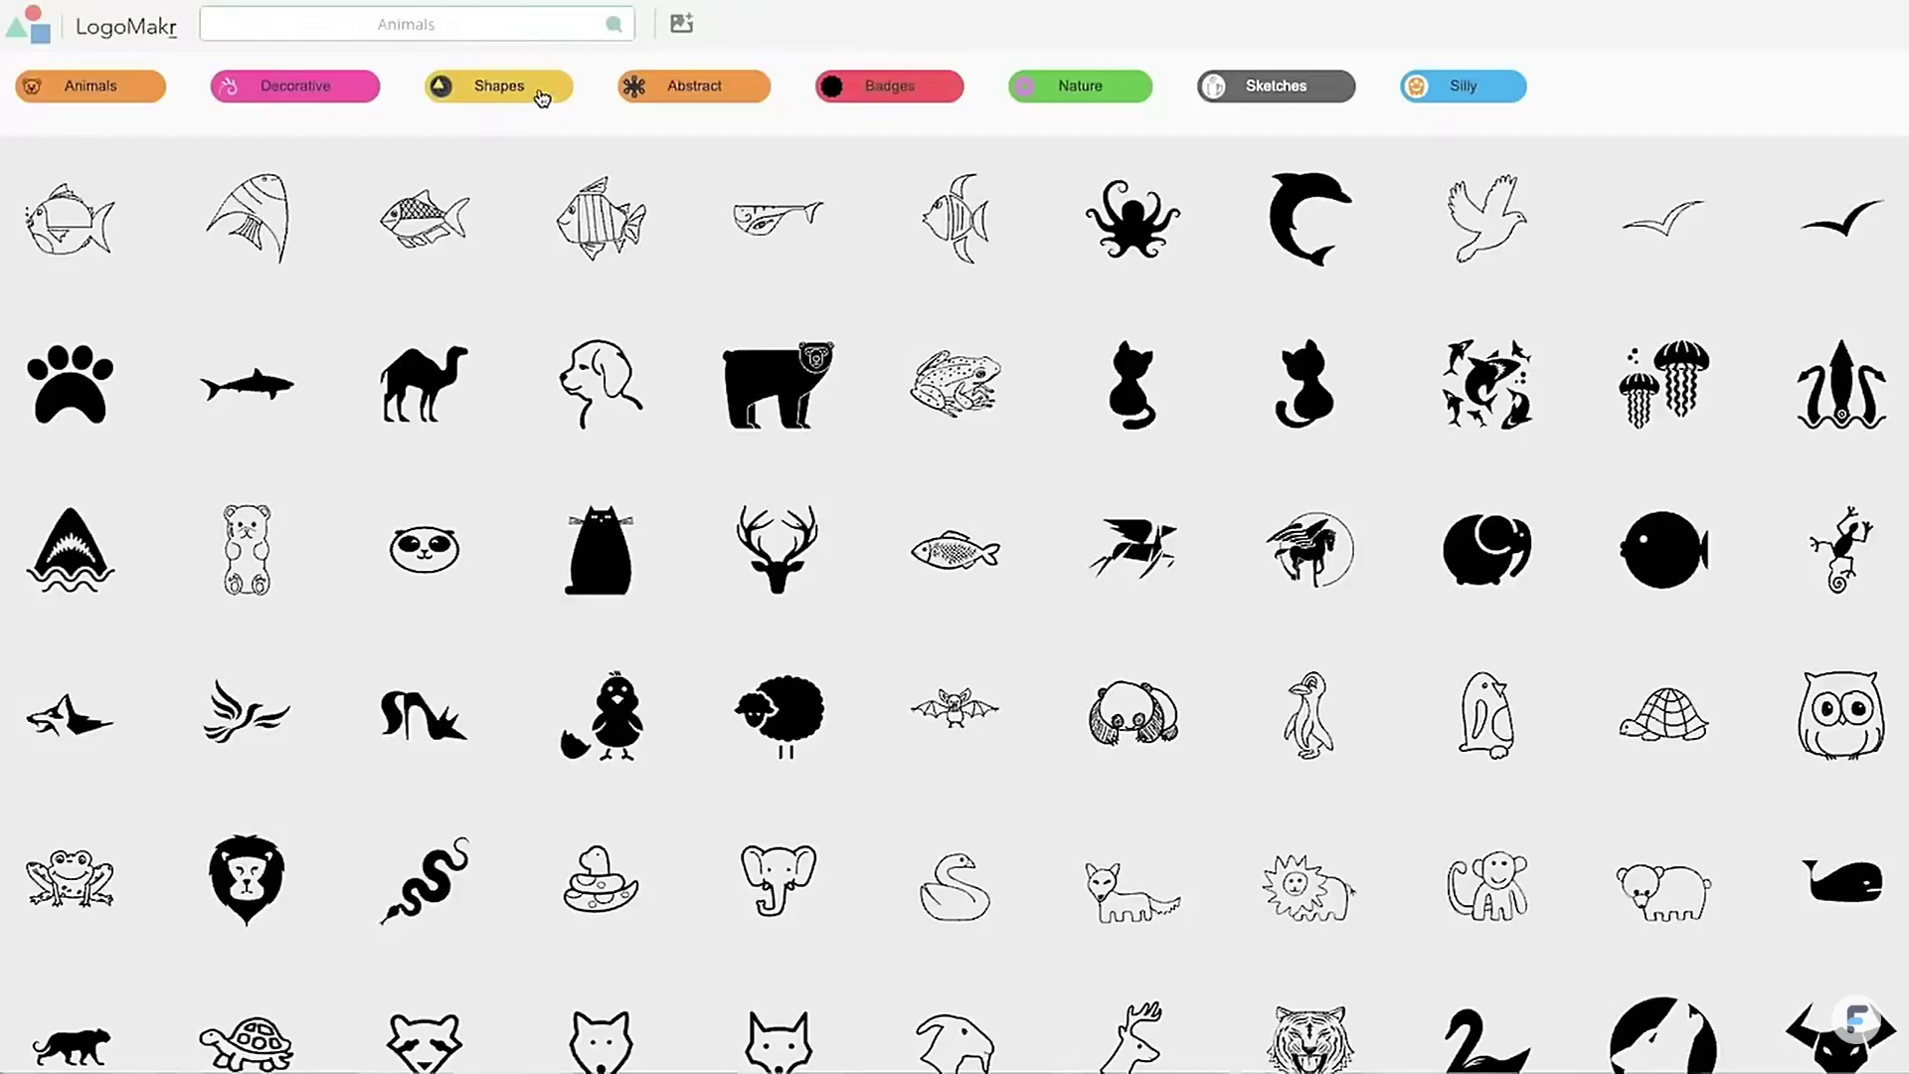
# Browse LogoMakr's Abstract graphics category for logo ideas.
pyautogui.click(696, 85)
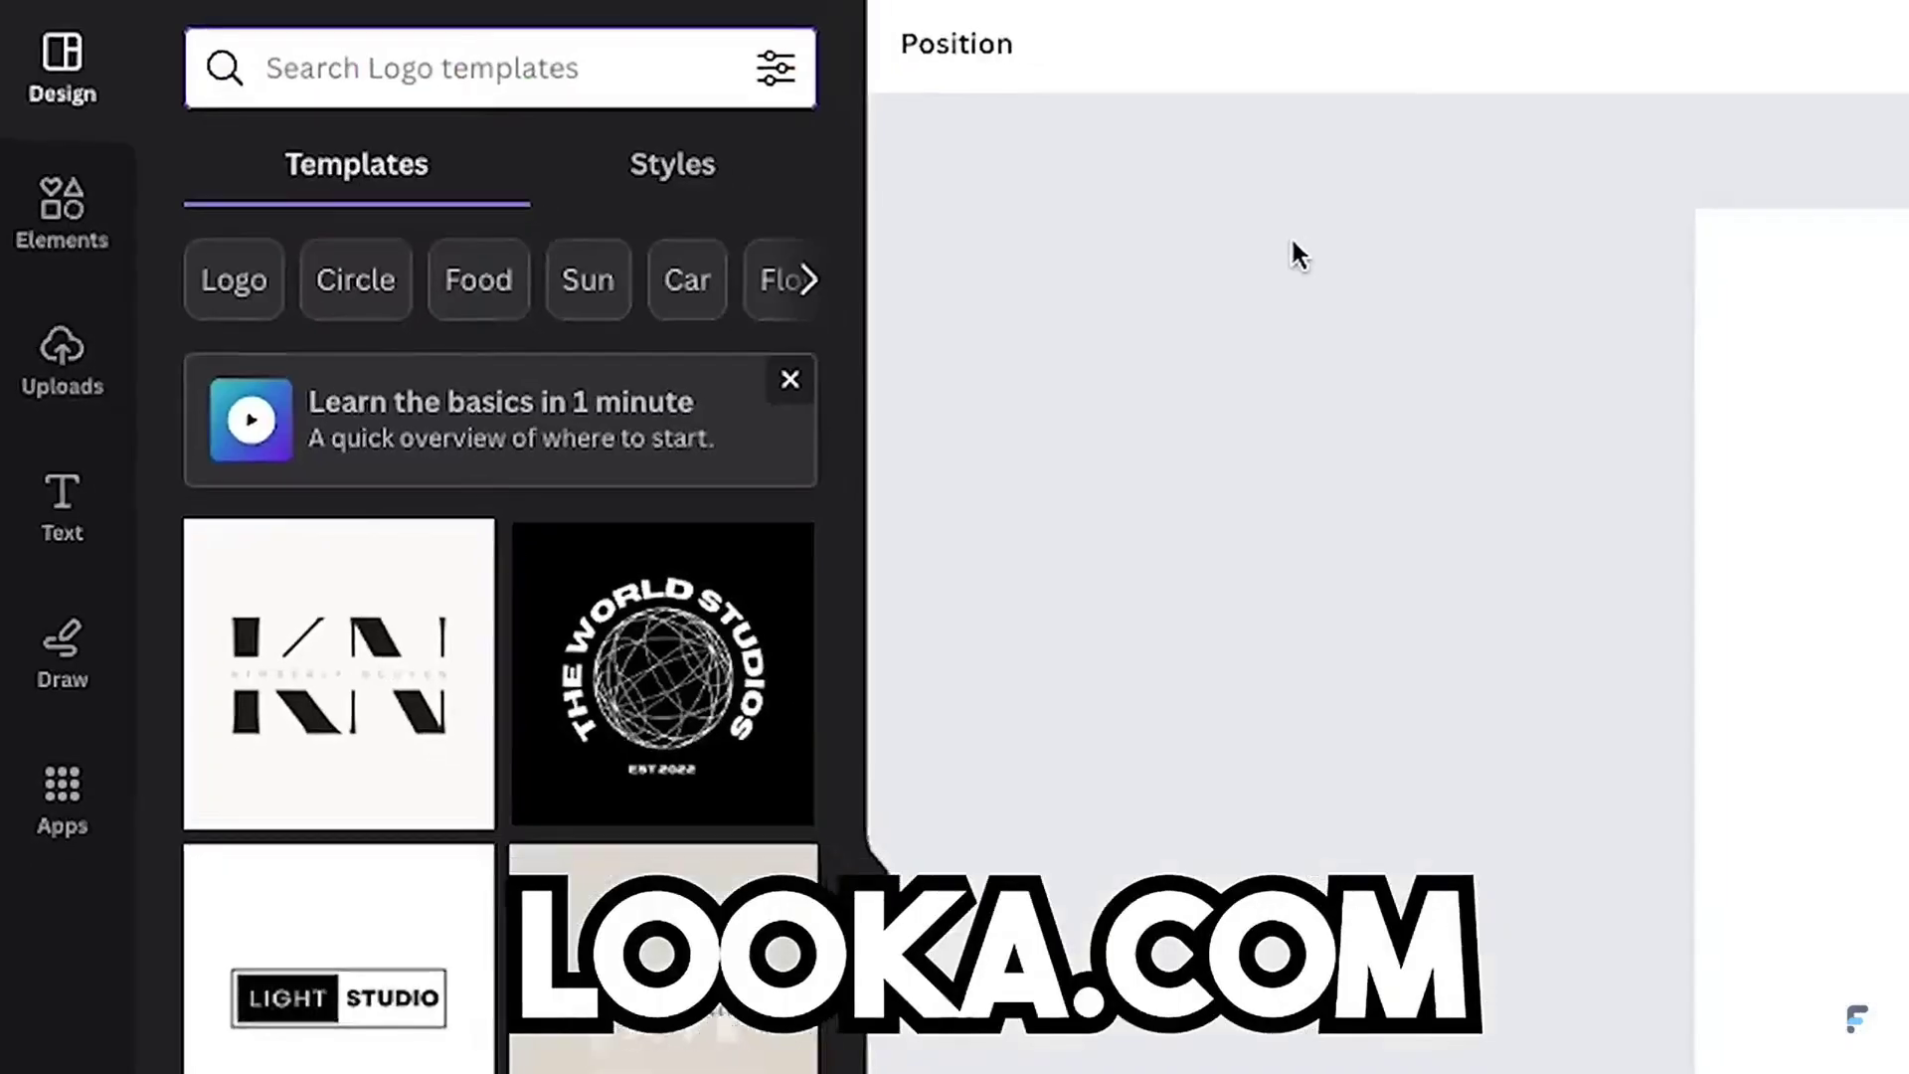
# Switch to Canva, search the logo templates for "landscaping" and choose the first template.
pyautogui.write('landscaping')
pyautogui.press('Return')
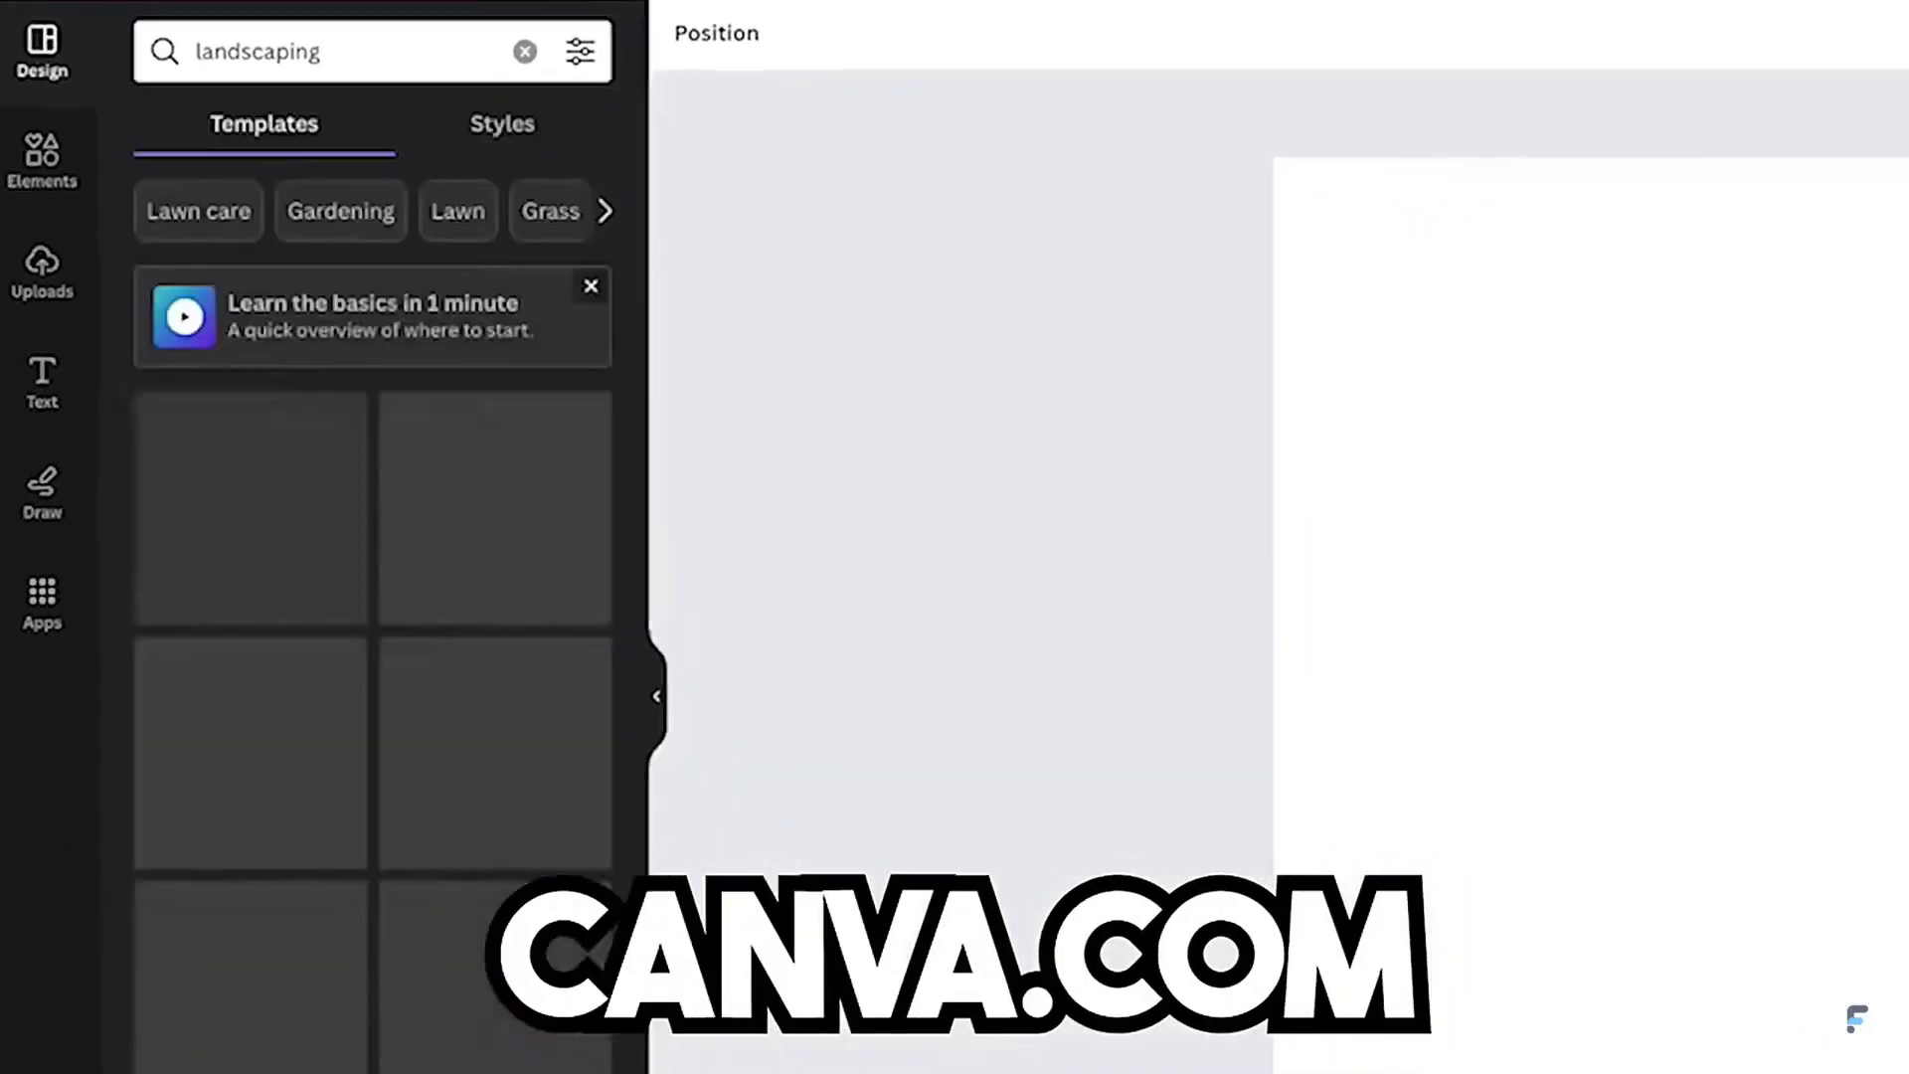
pyautogui.click(239, 486)
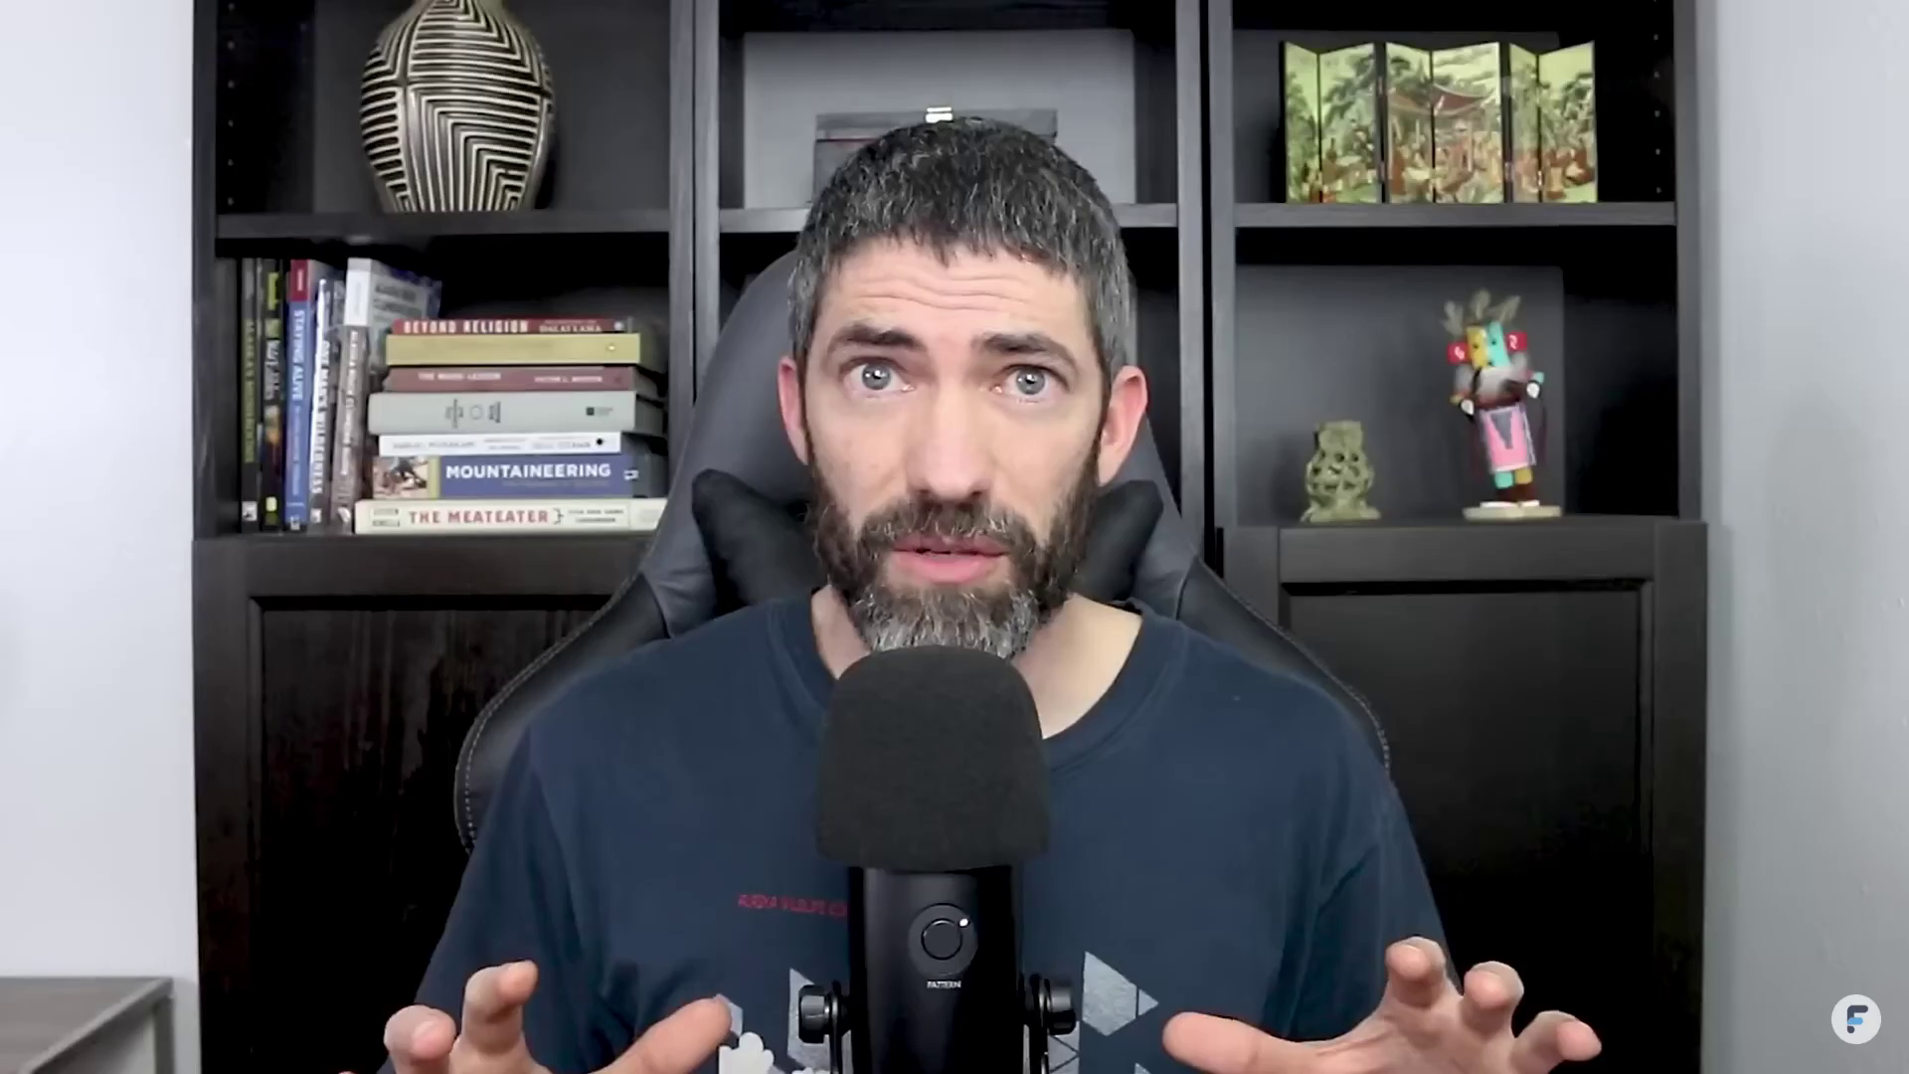